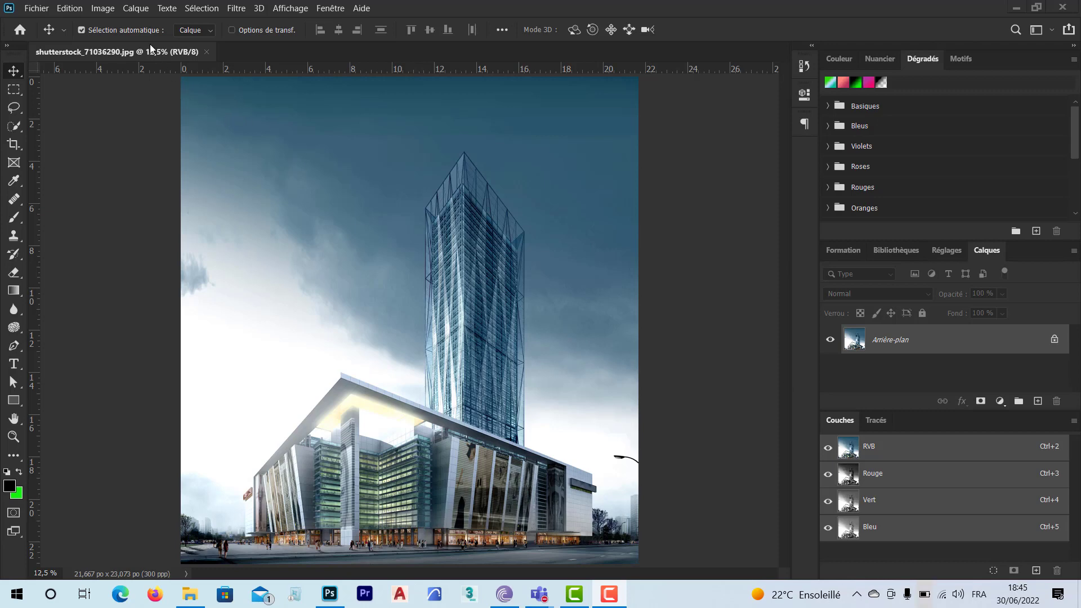
Check the colour mode menu, then unlock Arrière-plan, duplicate Calque 0, and hide the original.
{"action": "left_click", "coordinate": [103, 10]}
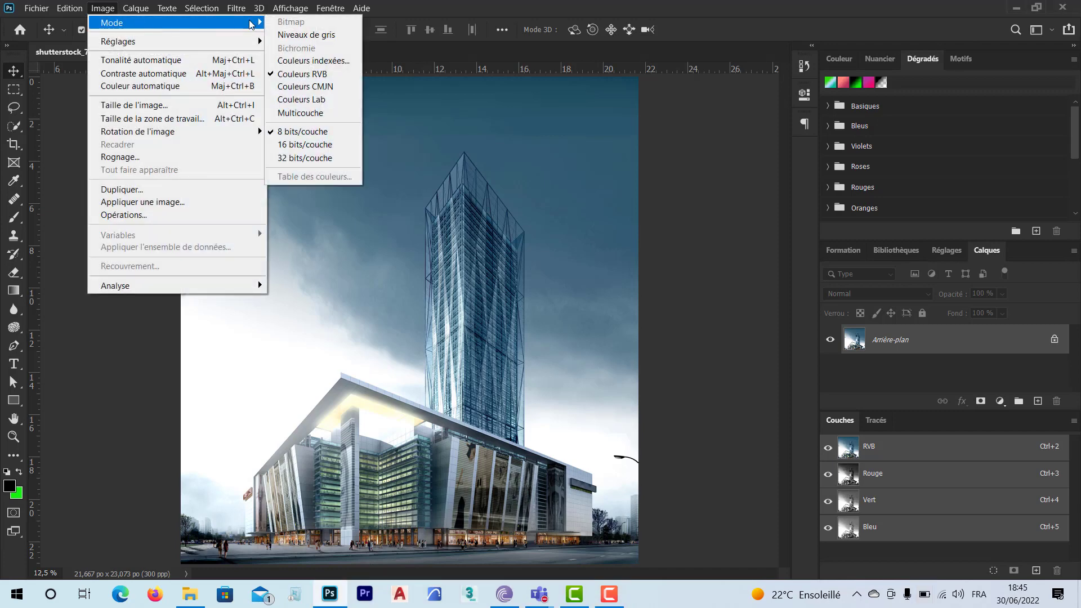
{"action": "mouse_move", "coordinate": [112, 23]}
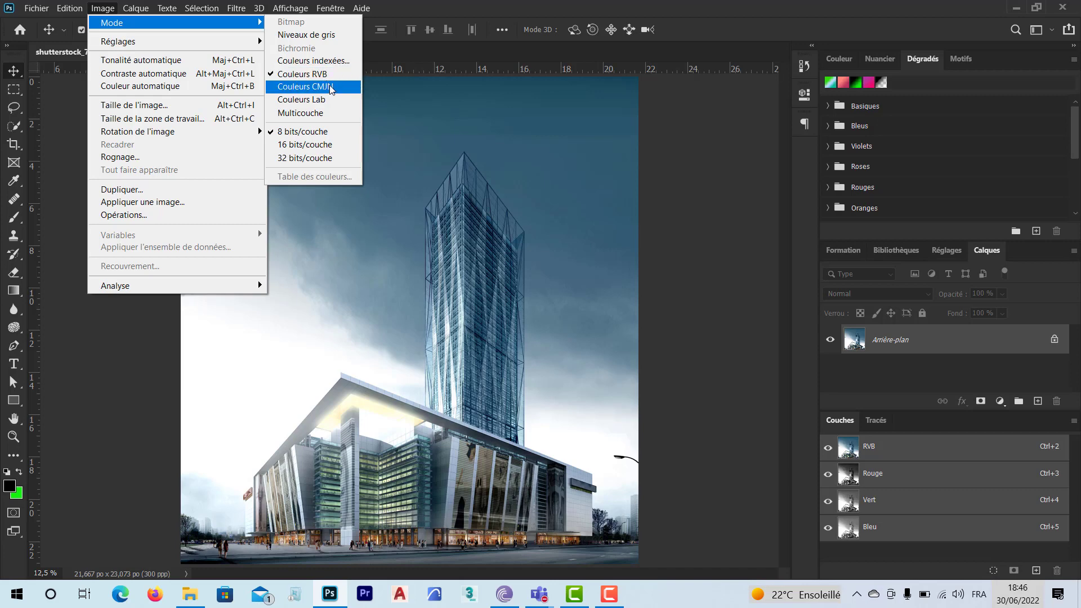
{"action": "left_click", "coordinate": [679, 224]}
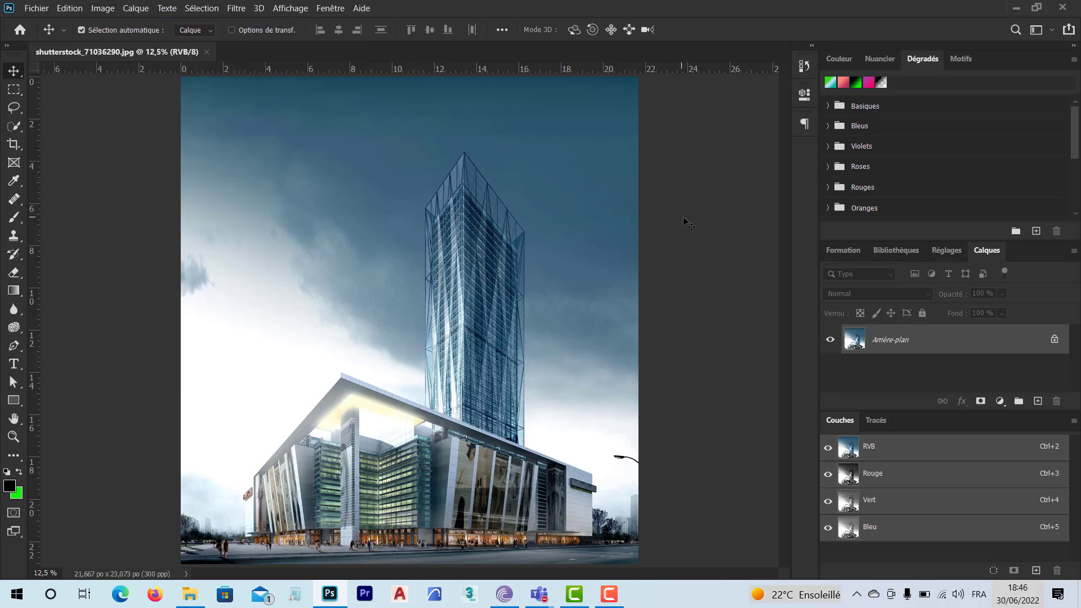
{"action": "left_click", "coordinate": [1055, 341]}
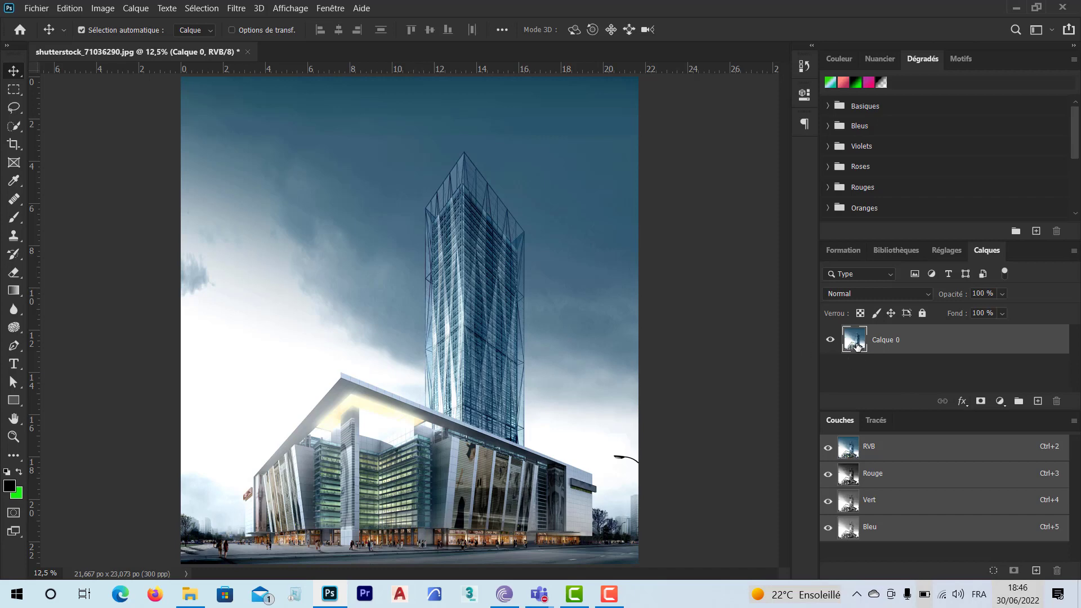
{"action": "left_click_drag", "start_coordinate": [856, 346], "coordinate": [1040, 402]}
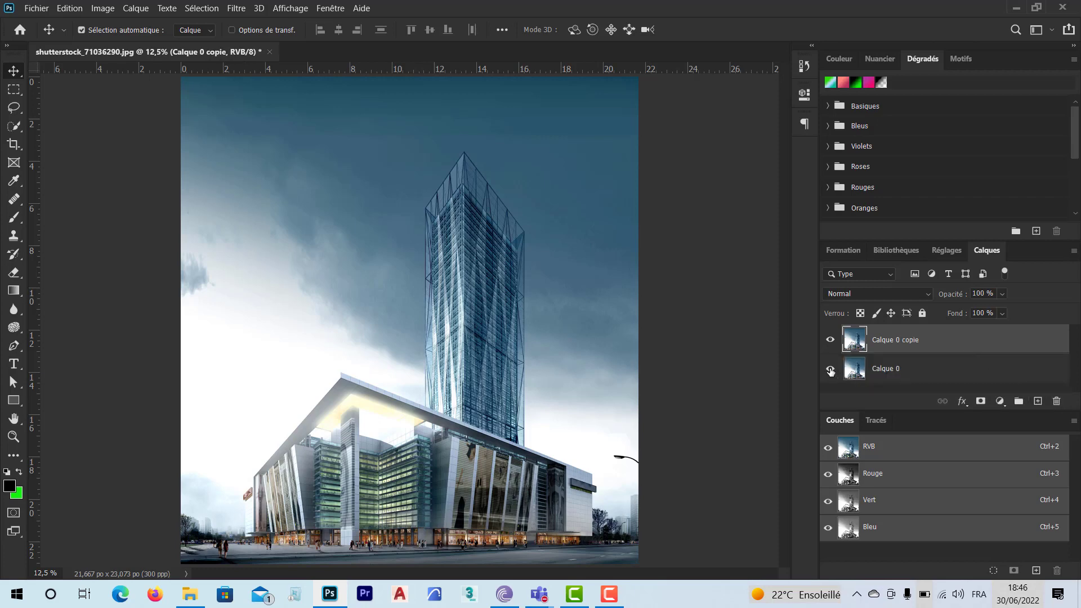
{"action": "left_click", "coordinate": [831, 370]}
{"action": "left_click", "coordinate": [1000, 401]}
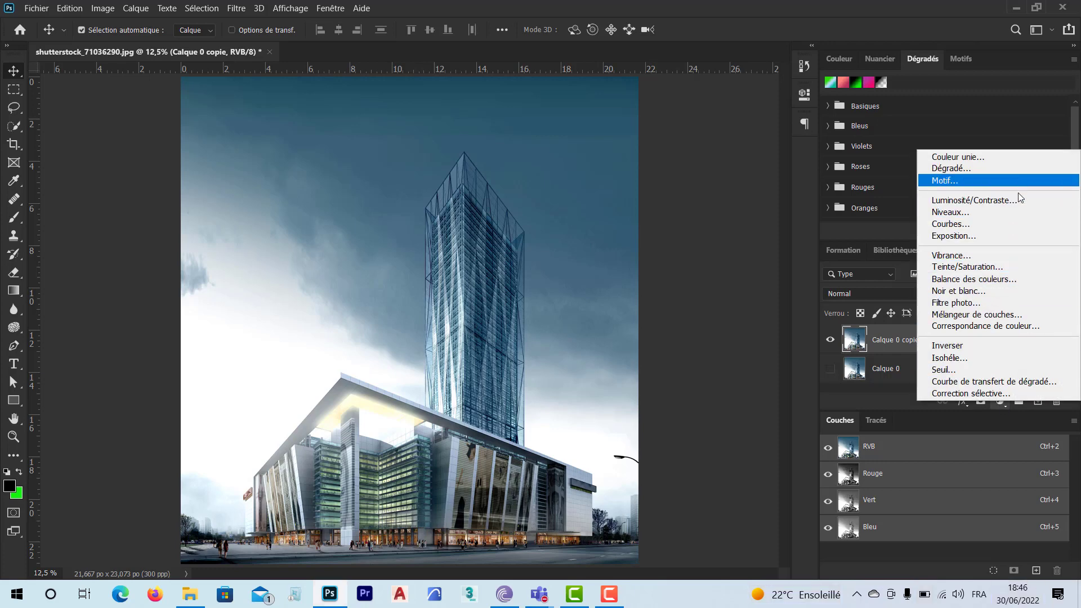
{"action": "left_click", "coordinate": [1016, 294]}
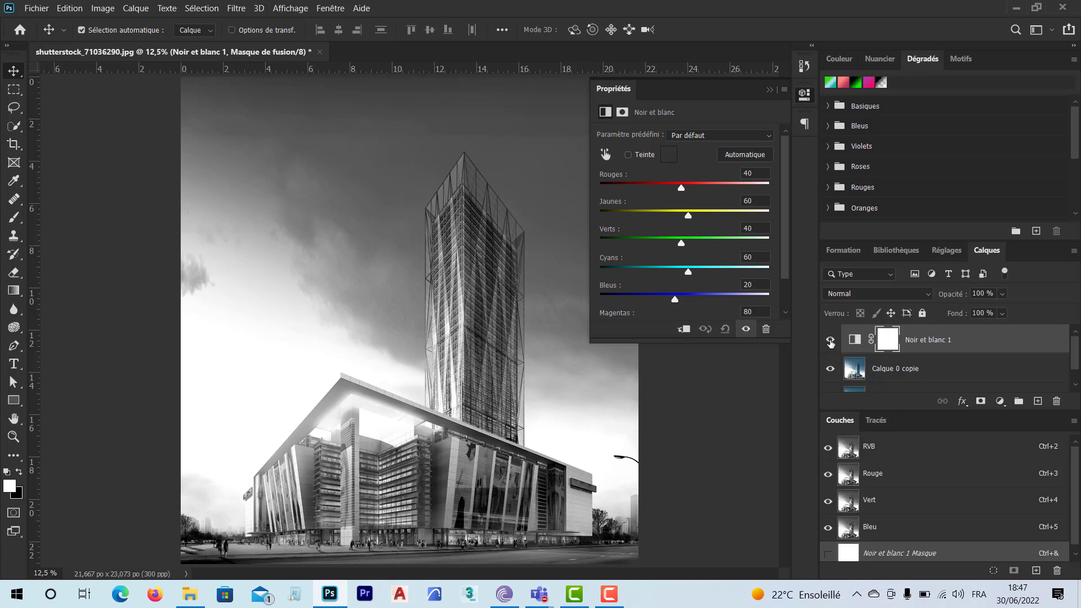
{"action": "left_click", "coordinate": [830, 340]}
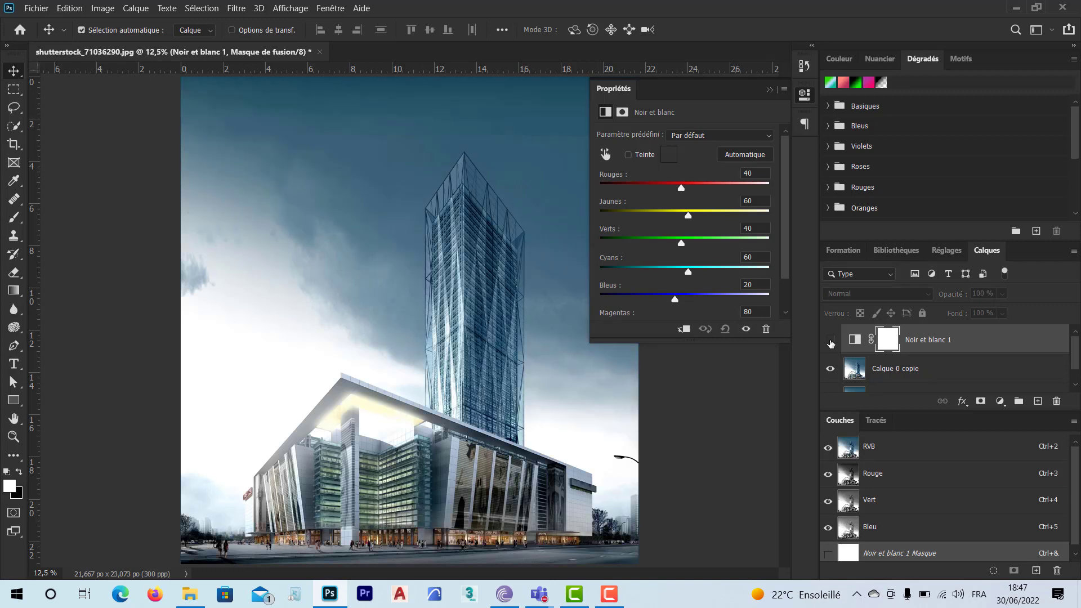
{"action": "left_click", "coordinate": [830, 342]}
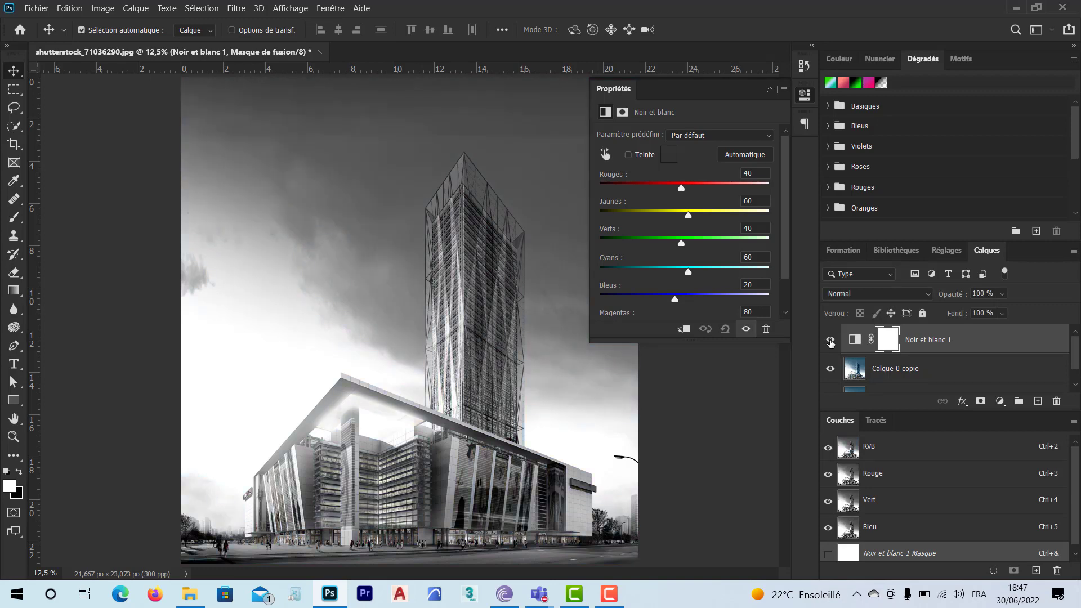
{"action": "left_click_drag", "start_coordinate": [856, 344], "coordinate": [1057, 403]}
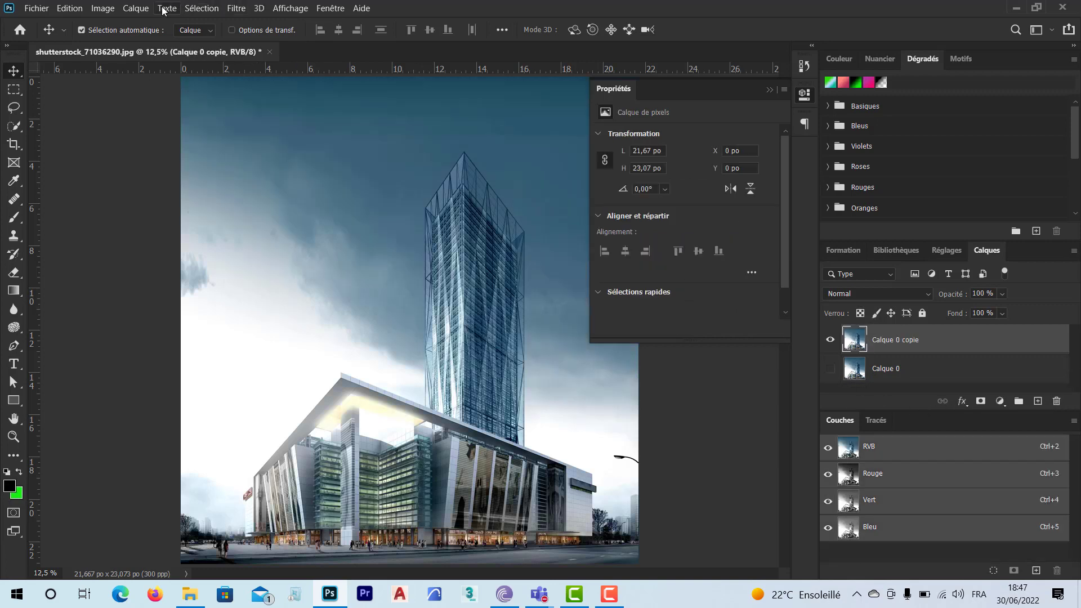
Preview the duplicate in Noir et blanc, trying Rouges values and settling near -47%.
{"action": "left_click", "coordinate": [104, 10]}
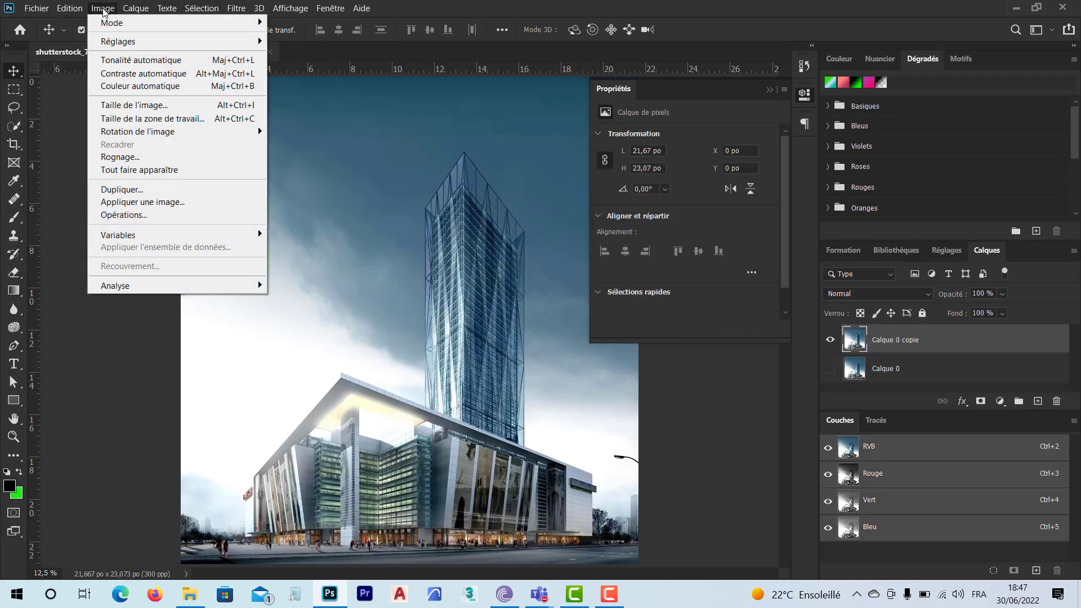
{"action": "mouse_move", "coordinate": [118, 41]}
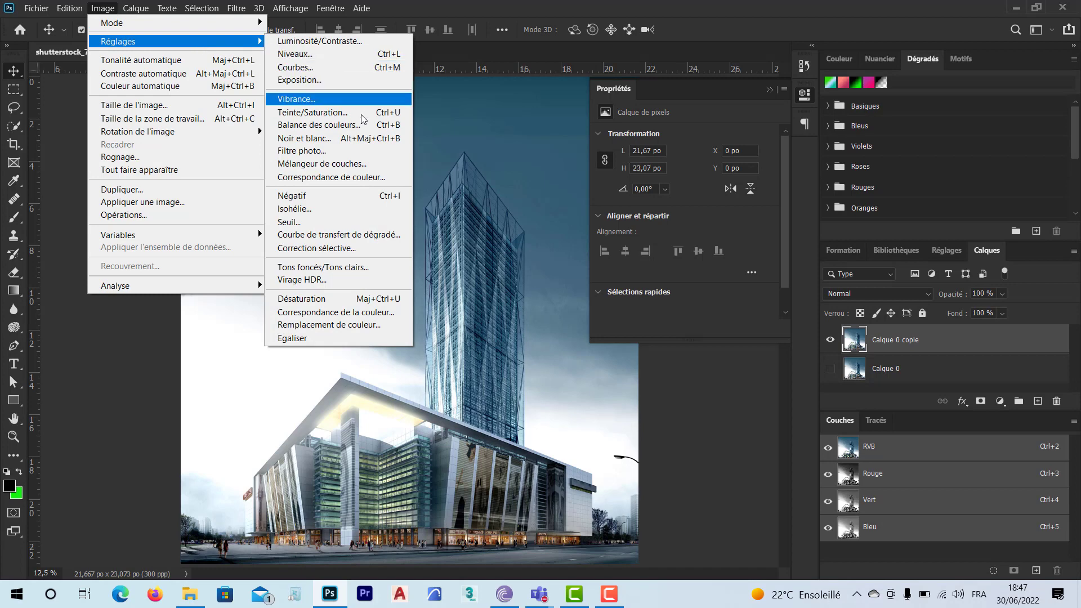
{"action": "left_click", "coordinate": [369, 141]}
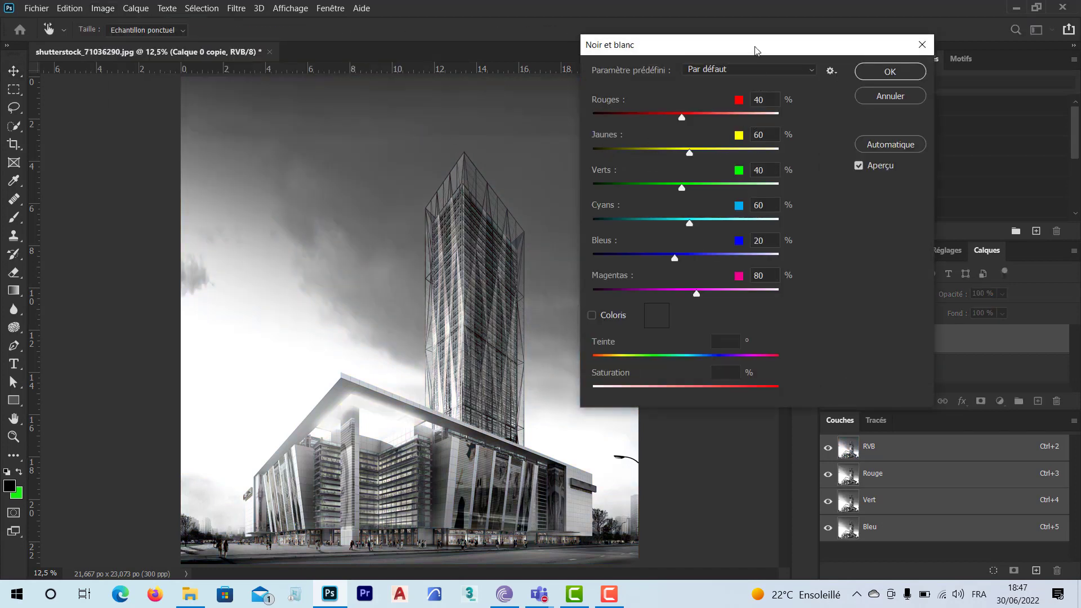
{"action": "left_click_drag", "start_coordinate": [754, 48], "coordinate": [753, 67]}
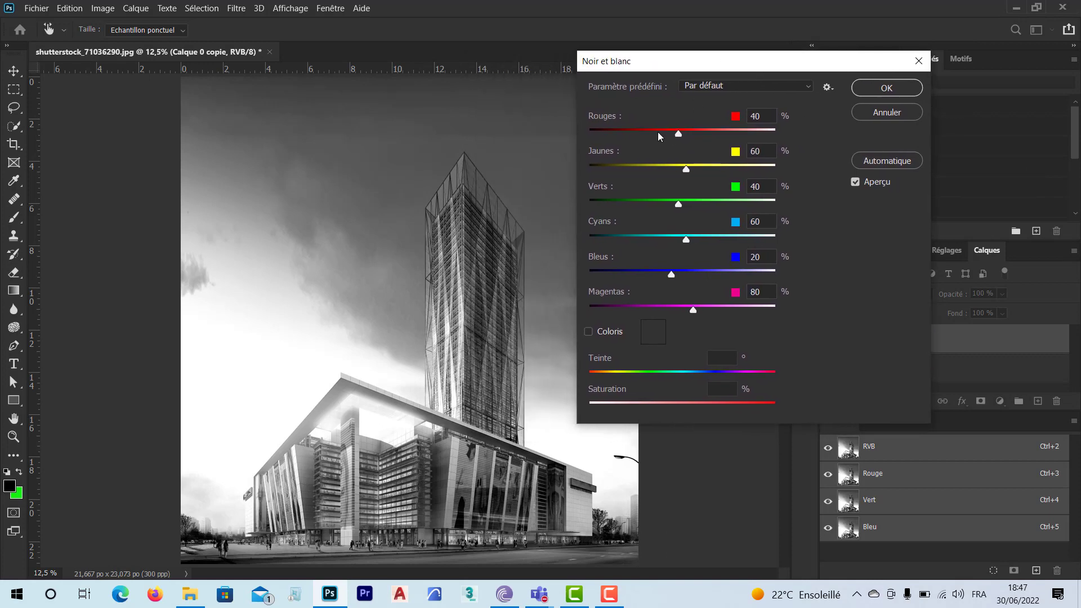
{"action": "left_click_drag", "start_coordinate": [680, 135], "coordinate": [714, 135]}
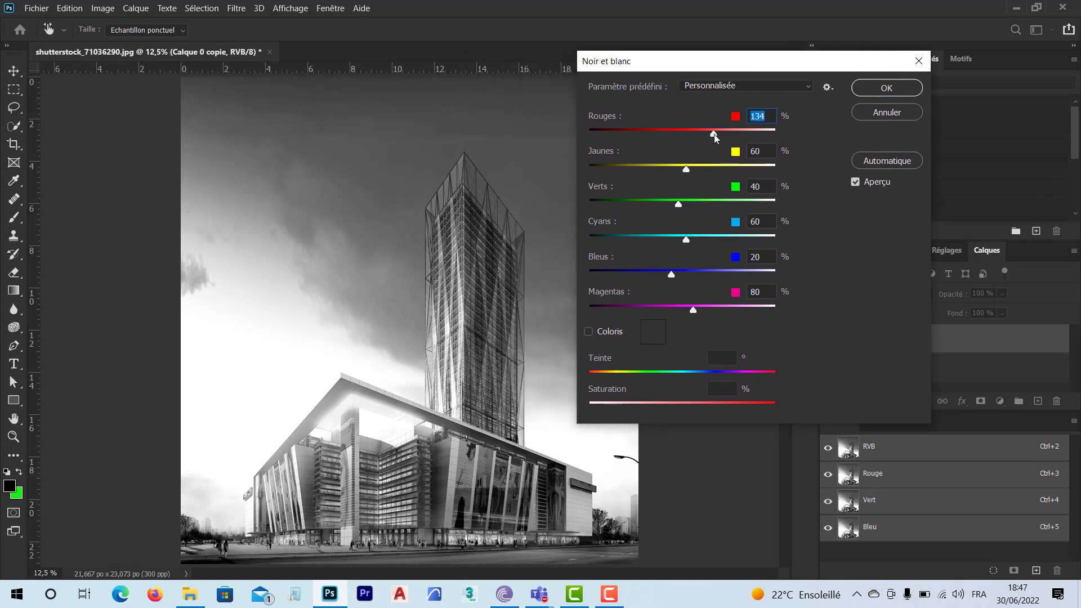
{"action": "left_click_drag", "start_coordinate": [714, 135], "coordinate": [586, 137]}
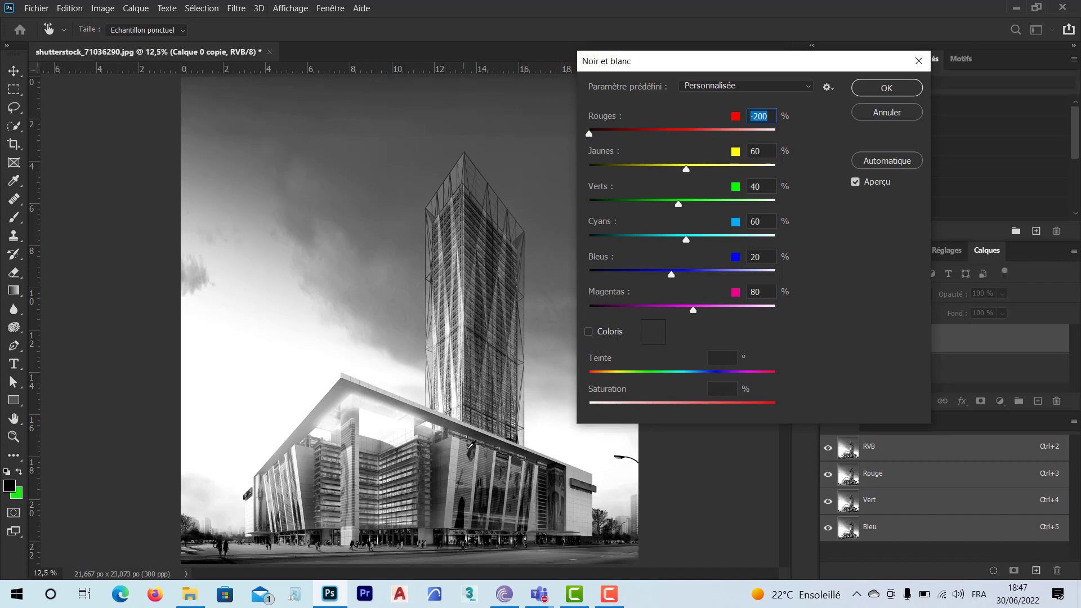
{"action": "mouse_move", "coordinate": [590, 134]}
{"action": "left_mouse_down"}
{"action": "mouse_move", "coordinate": [664, 139]}
{"action": "mouse_move", "coordinate": [648, 135]}
{"action": "left_mouse_up"}
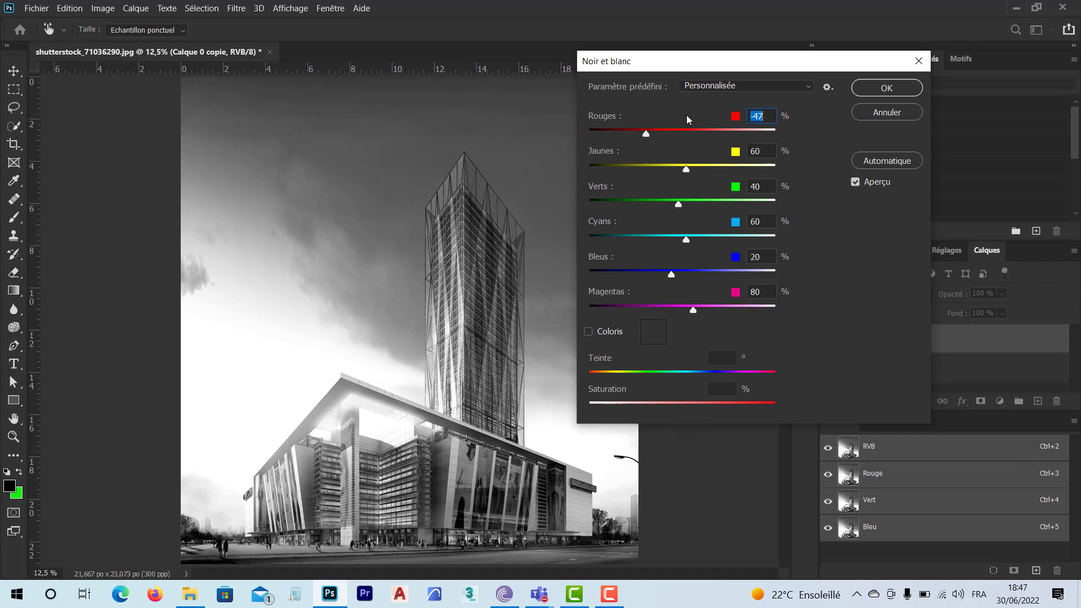
{"action": "left_click", "coordinate": [806, 89]}
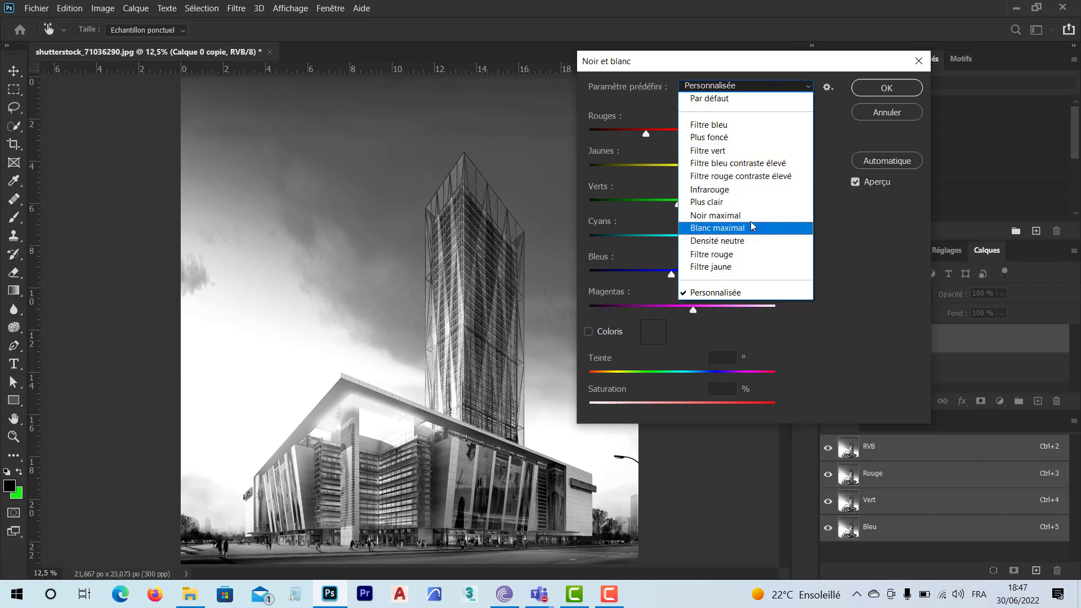
Compare Noir maximal and Blanc maximal presets, then apply Par défaut with Rouges at -42.
{"action": "left_click", "coordinate": [749, 220]}
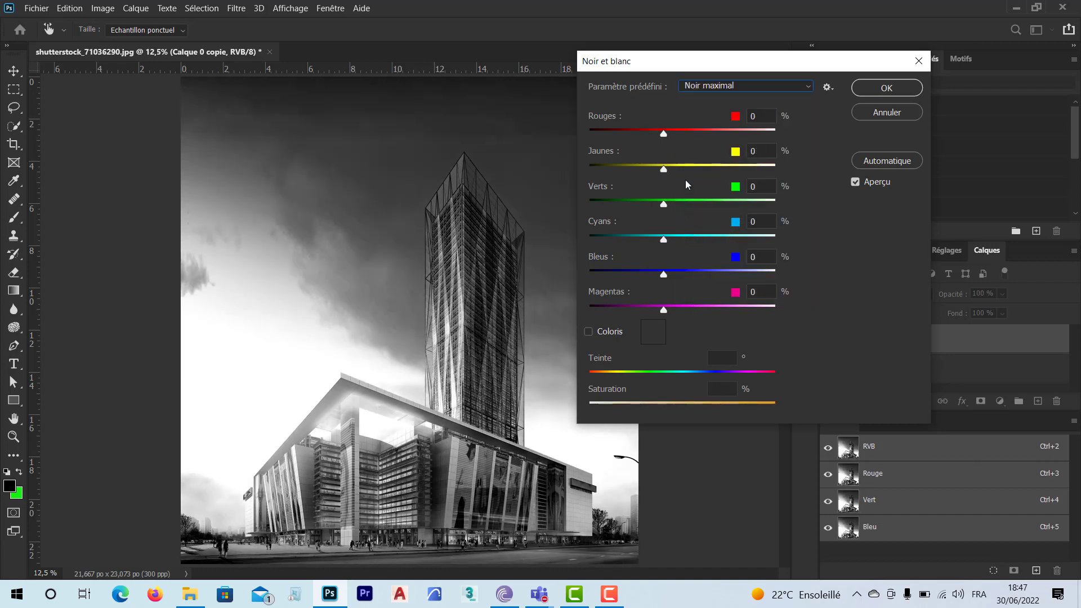
{"action": "mouse_move", "coordinate": [663, 134]}
{"action": "left_mouse_down"}
{"action": "mouse_move", "coordinate": [644, 135]}
{"action": "mouse_move", "coordinate": [666, 135]}
{"action": "left_mouse_up"}
{"action": "left_click", "coordinate": [757, 85]}
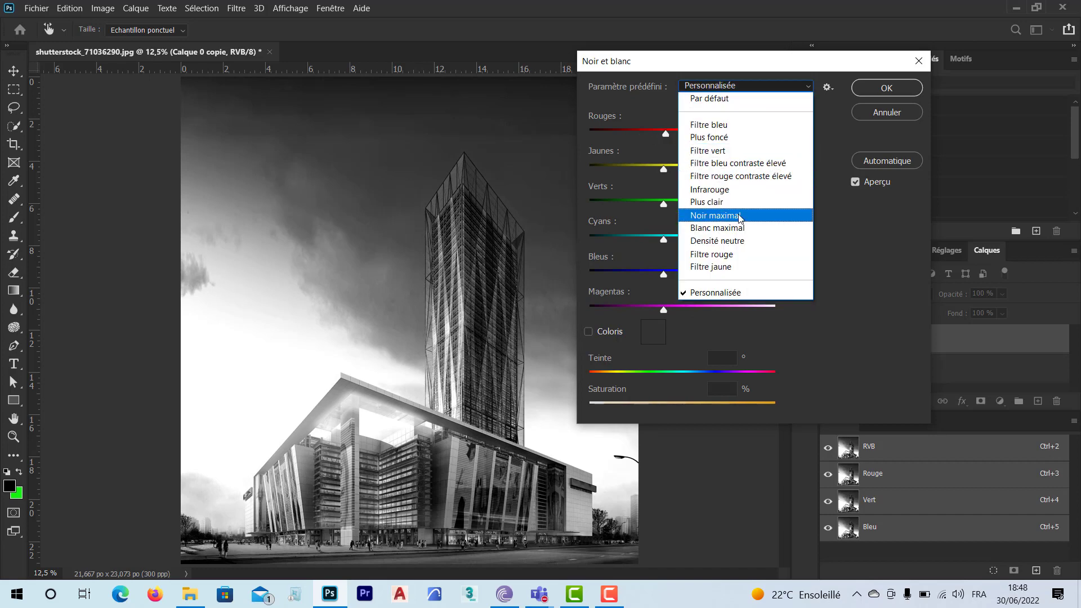
{"action": "left_click", "coordinate": [740, 232]}
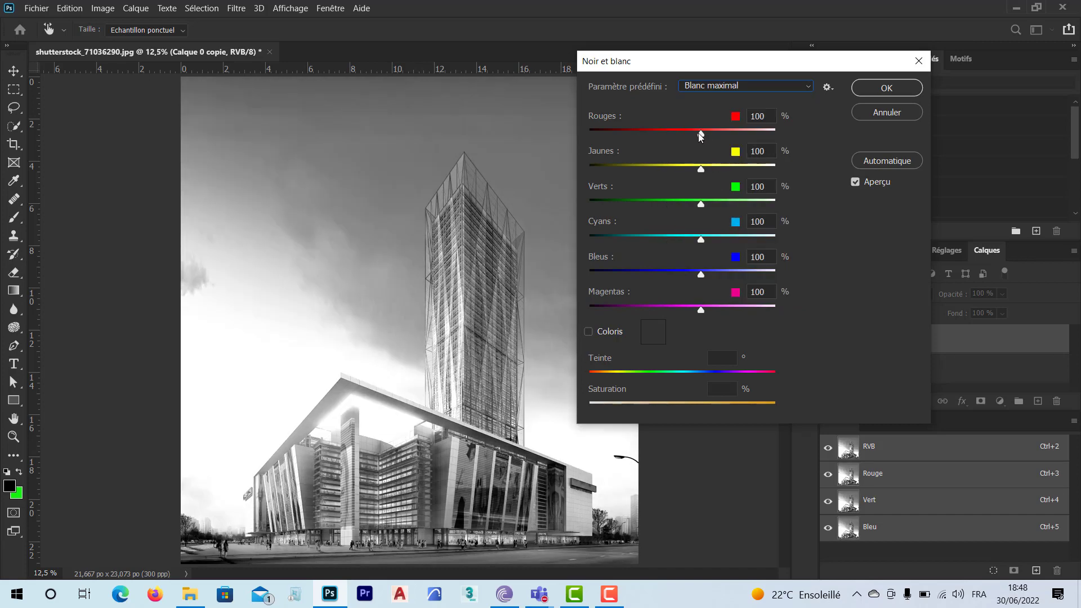
{"action": "mouse_move", "coordinate": [701, 134]}
{"action": "left_mouse_down"}
{"action": "mouse_move", "coordinate": [673, 133]}
{"action": "mouse_move", "coordinate": [709, 139]}
{"action": "left_mouse_up"}
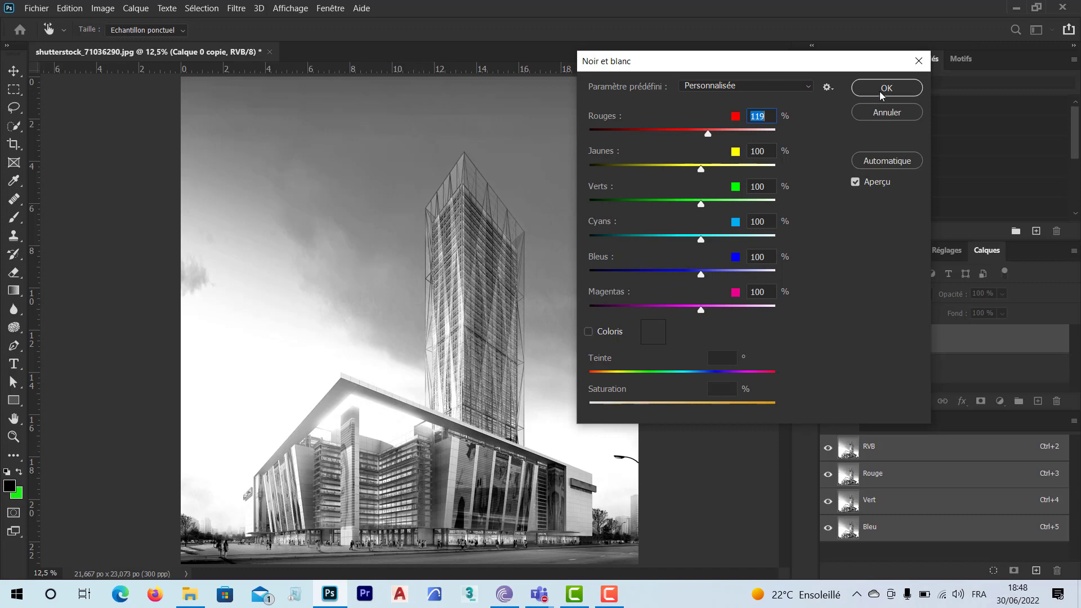
{"action": "left_click", "coordinate": [754, 88]}
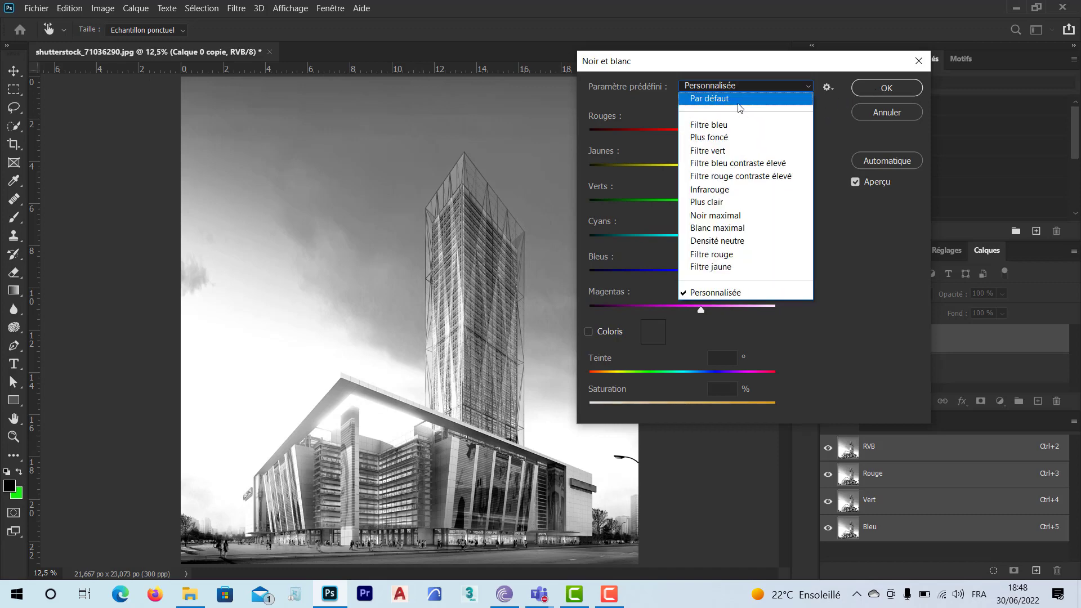
{"action": "left_click", "coordinate": [740, 100]}
{"action": "left_click_drag", "start_coordinate": [679, 133], "coordinate": [648, 135]}
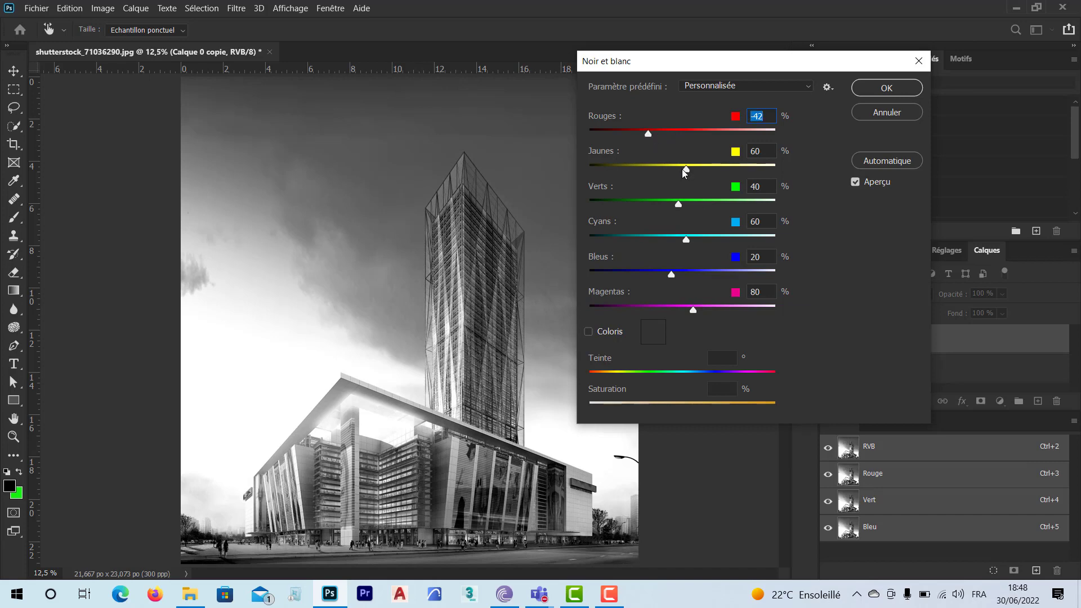
{"action": "left_click", "coordinate": [881, 90]}
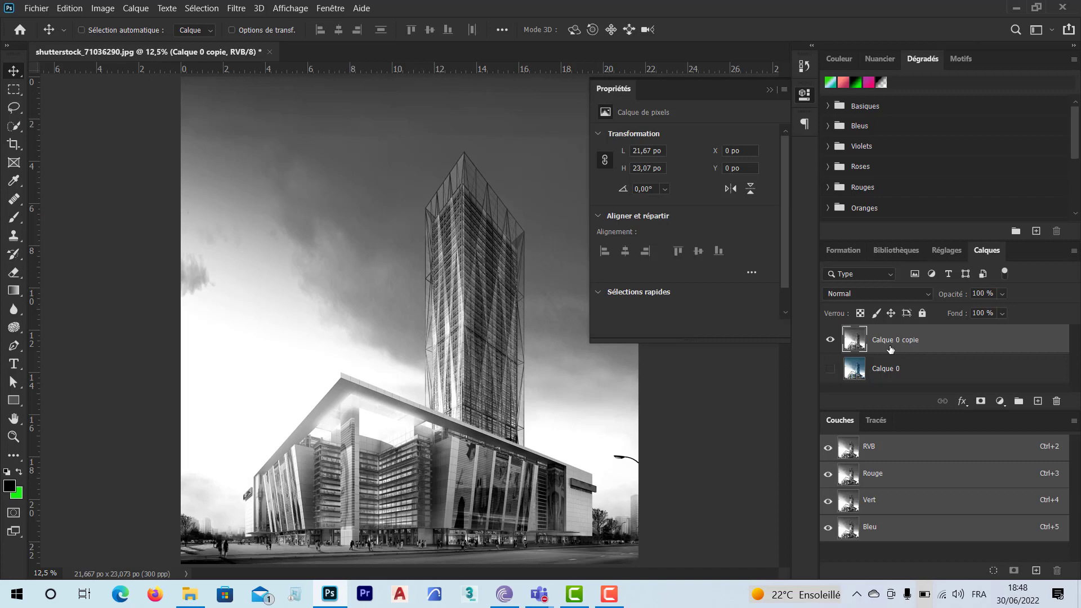
Delete an extra duplicate of the black and white layer and show Calque 0 again.
{"action": "key", "text": "ctrl+j"}
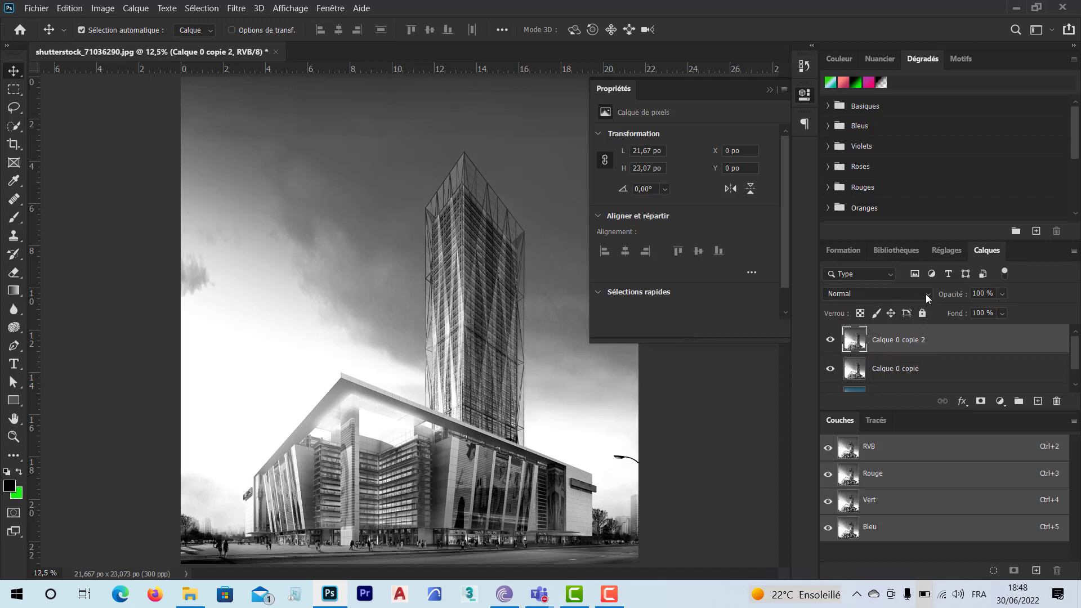
{"action": "left_click_drag", "start_coordinate": [858, 340], "coordinate": [1063, 398]}
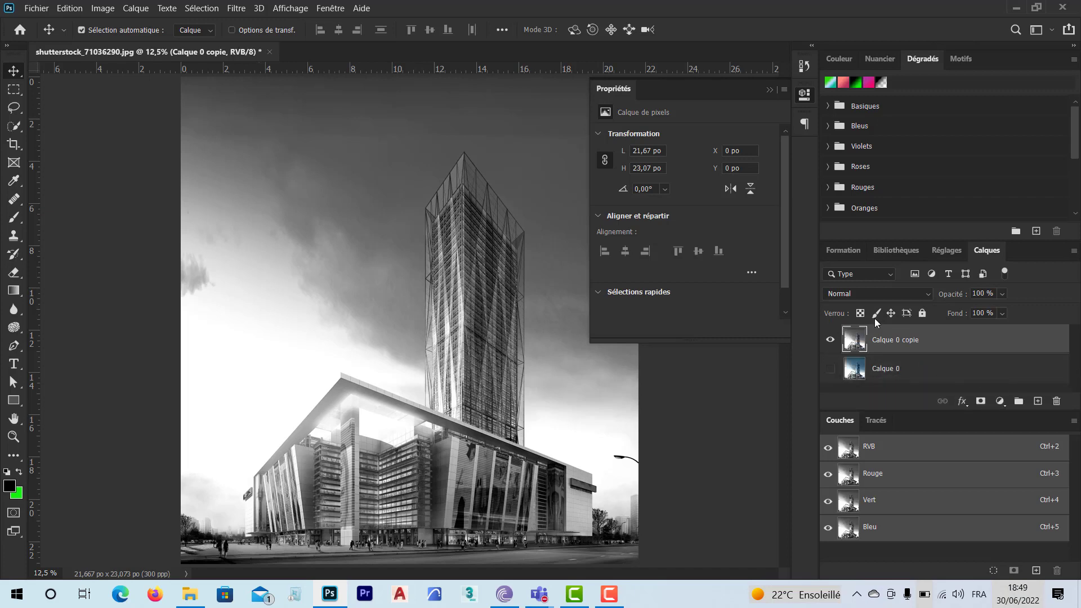
{"action": "left_click", "coordinate": [831, 369]}
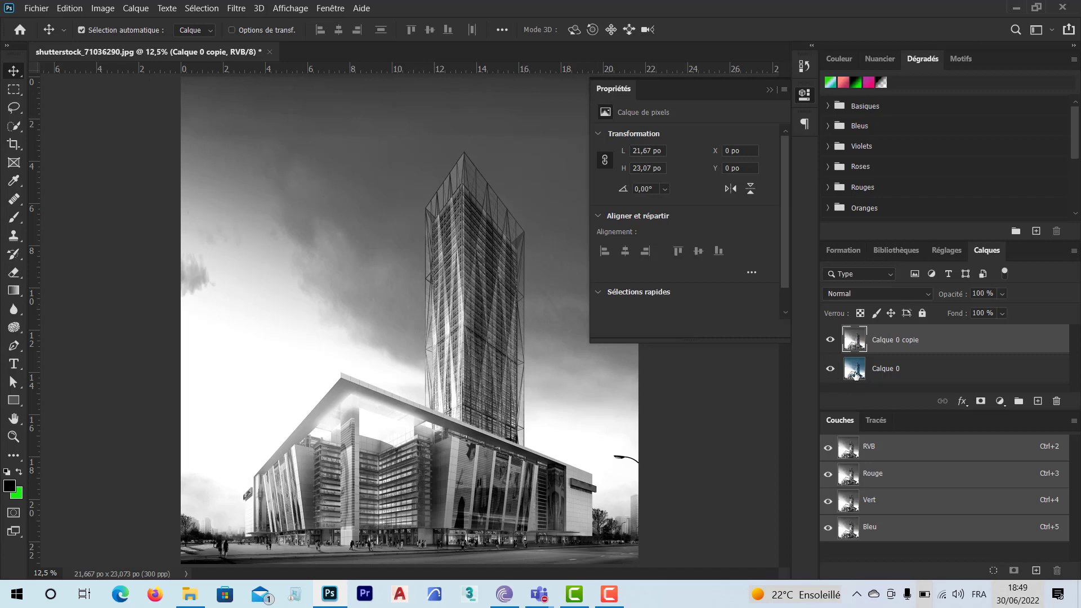
Try the Fondu and Produit blend modes on the grey copy, toggling Calque 0 to compare.
{"action": "left_click", "coordinate": [928, 294]}
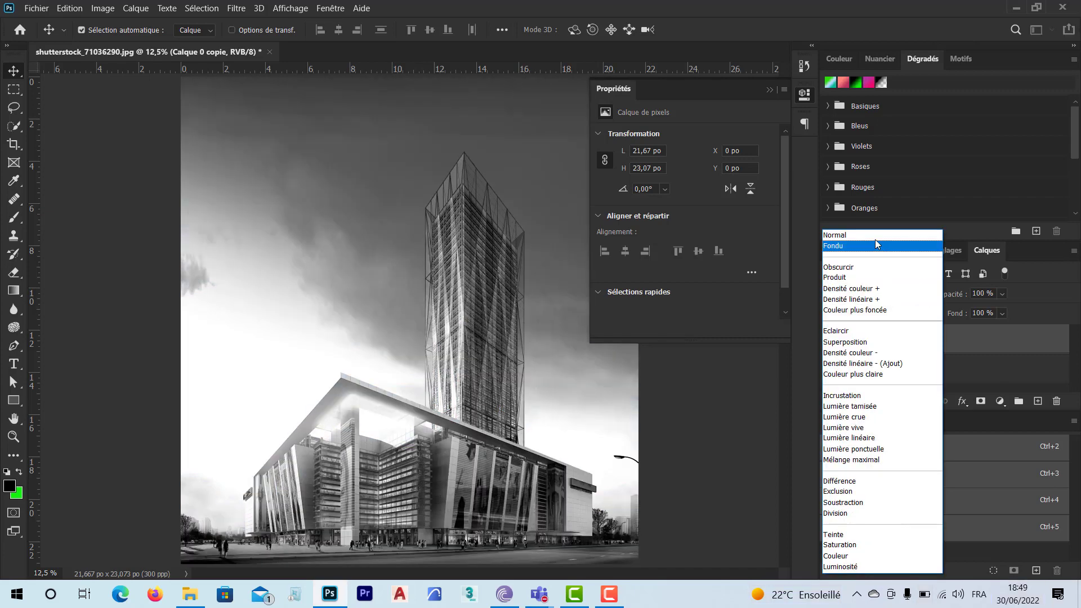
{"action": "key", "text": "Escape"}
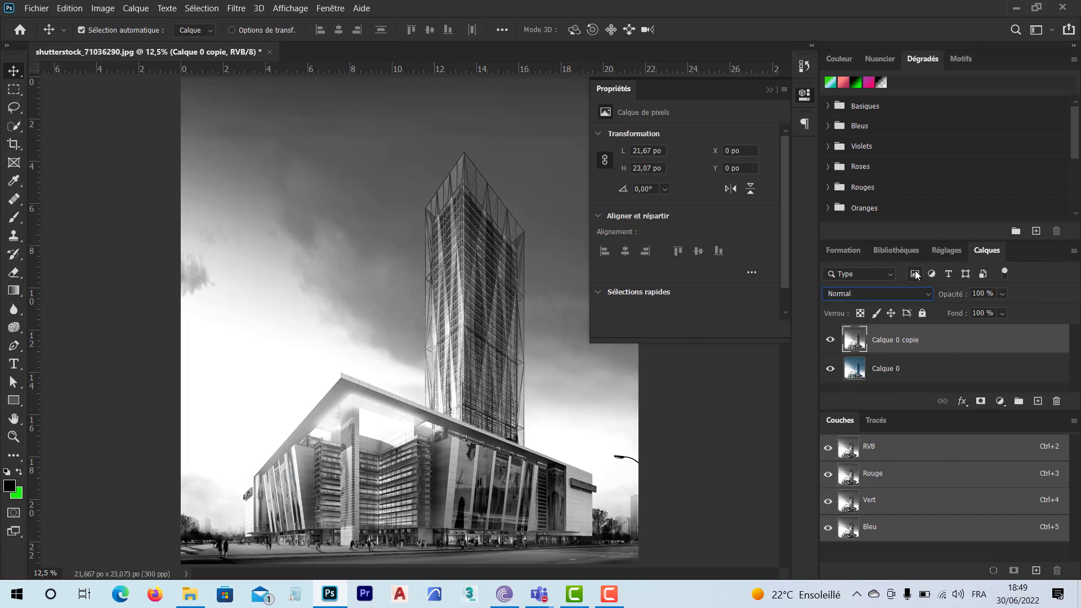
{"action": "key", "text": "Down"}
{"action": "key", "text": "Down"}
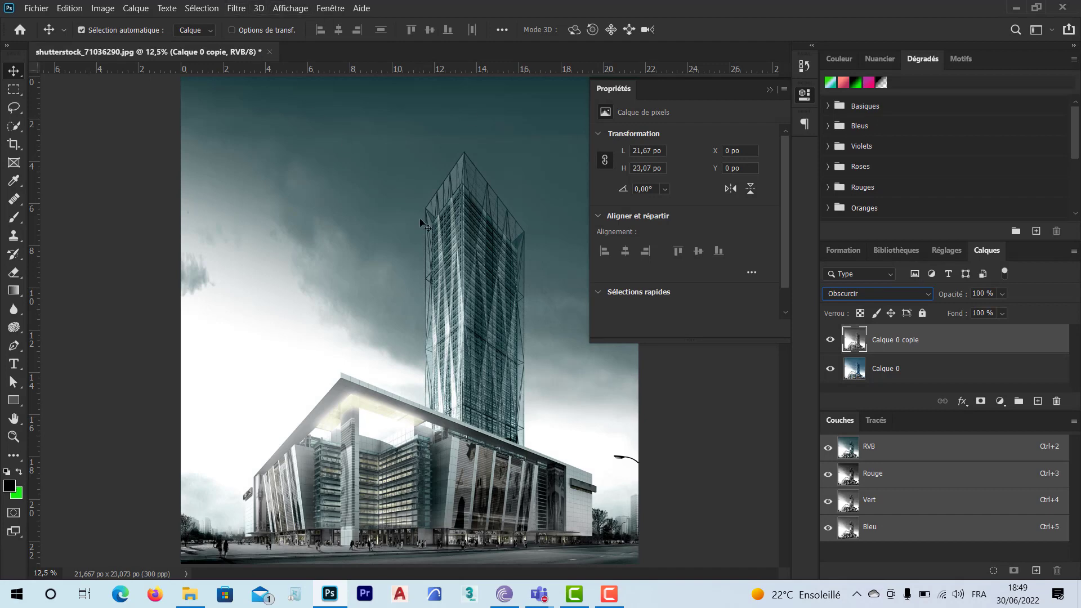
{"action": "left_click", "coordinate": [832, 370]}
{"action": "left_click", "coordinate": [831, 371]}
{"action": "left_click", "coordinate": [831, 371]}
{"action": "left_click", "coordinate": [887, 293]}
{"action": "left_click", "coordinate": [873, 278]}
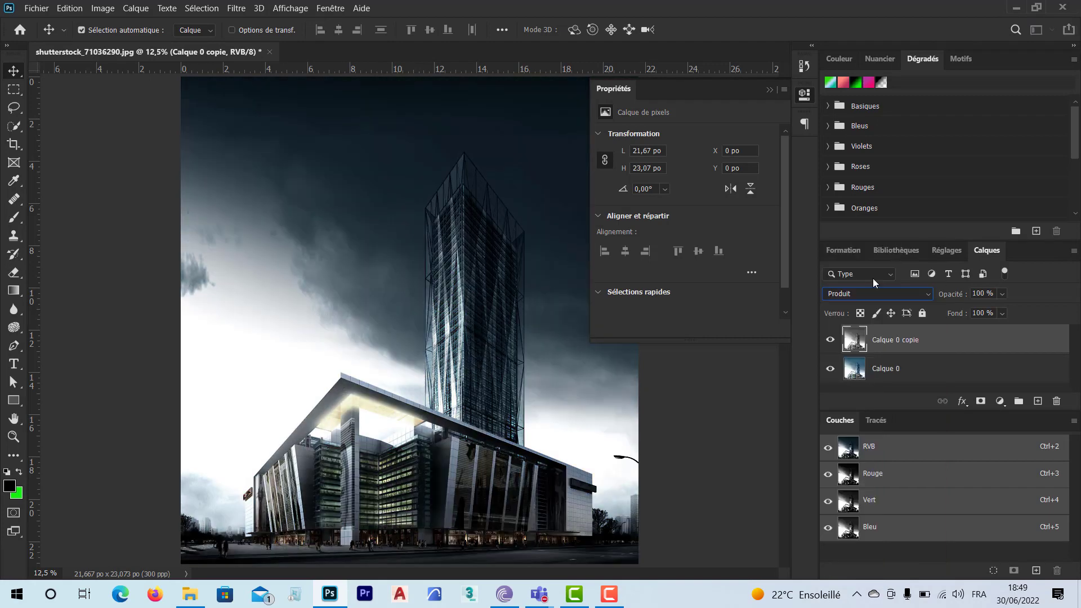
Compare further blend modes, then apply Densité couleur - and hide Calque 0.
{"action": "key", "text": "Down"}
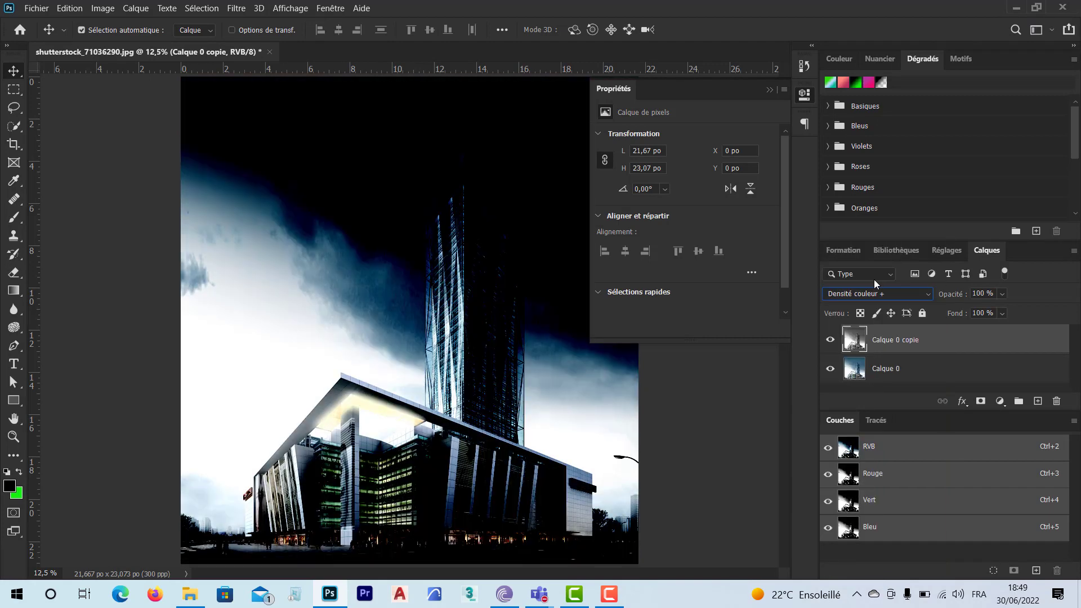
{"action": "key", "text": "Down"}
{"action": "key", "text": "Down"}
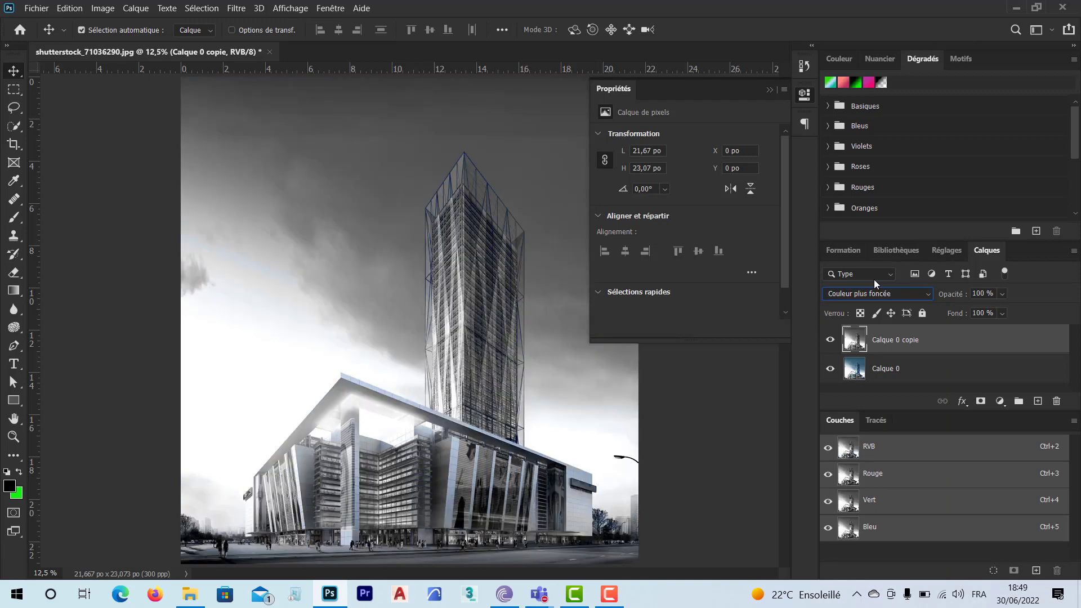
{"action": "key", "text": "Down"}
{"action": "key", "text": "Down"}
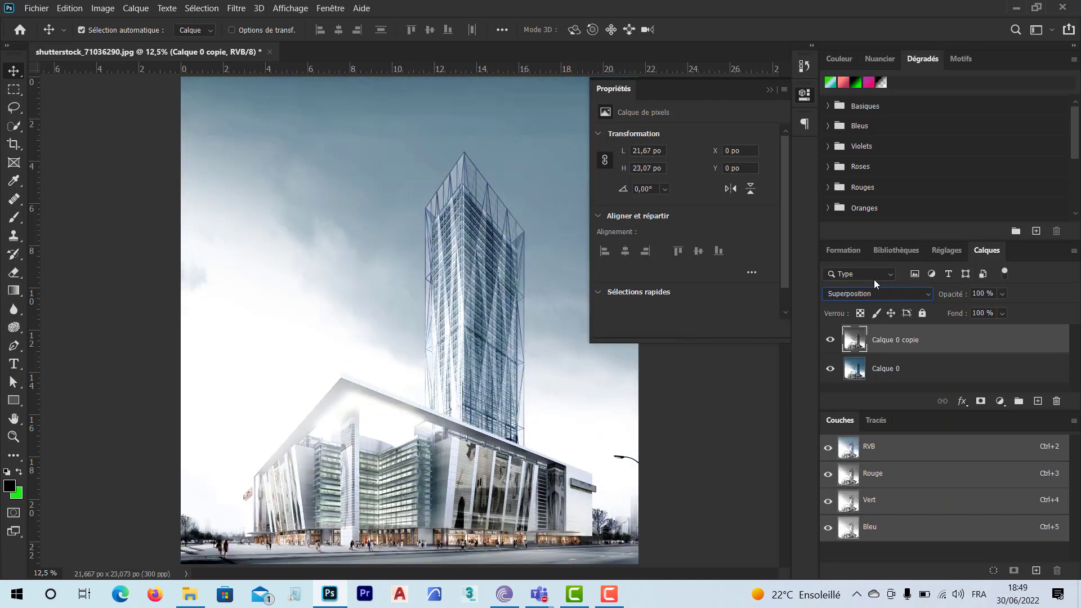
{"action": "key", "text": "Down"}
{"action": "key", "text": "Down"}
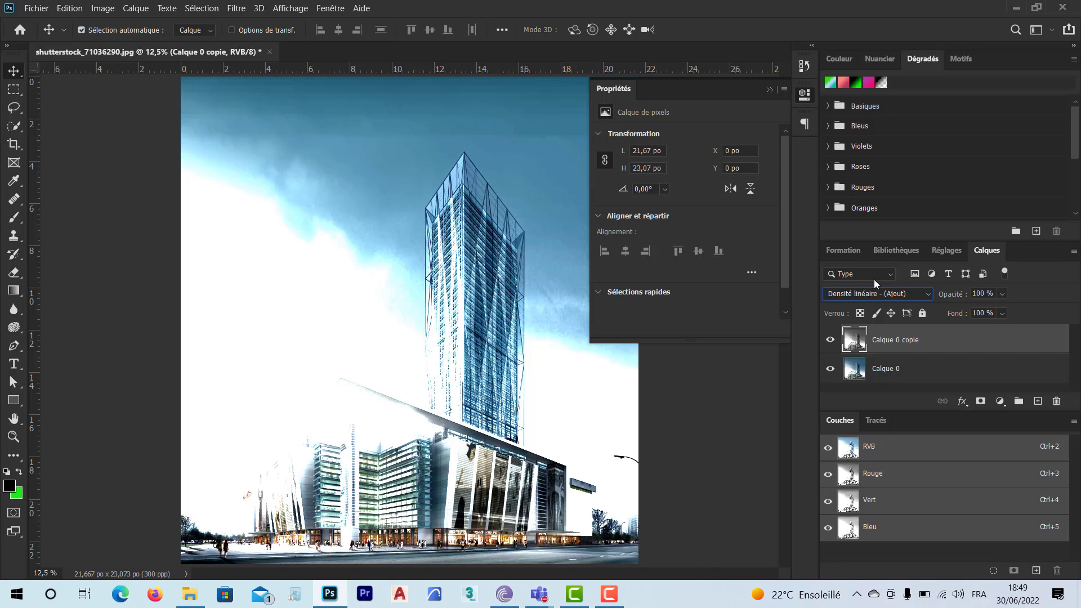
{"action": "key", "text": "Down"}
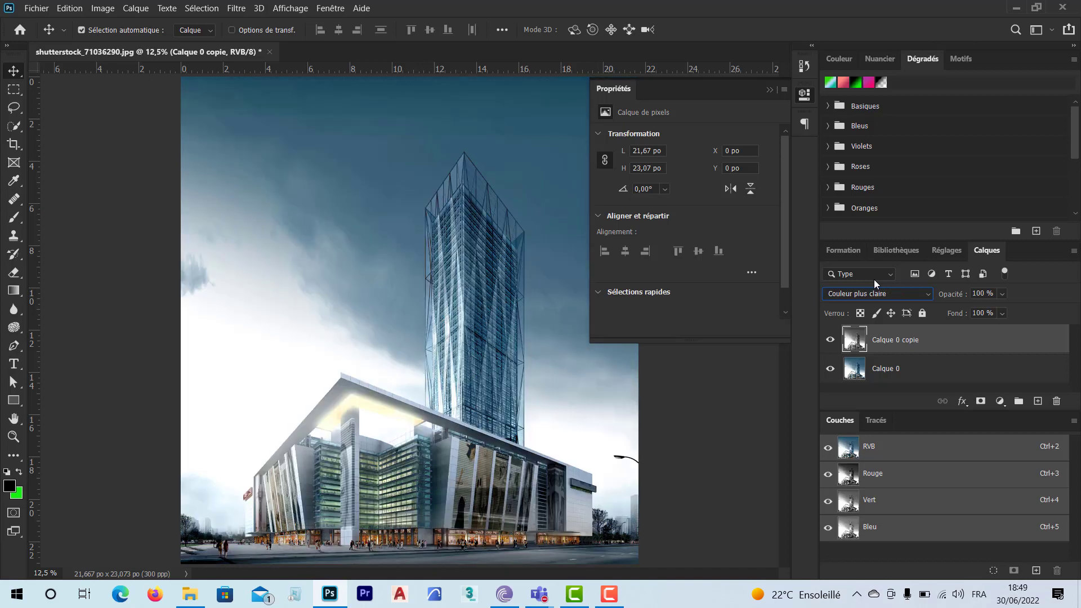
{"action": "left_click", "coordinate": [904, 295]}
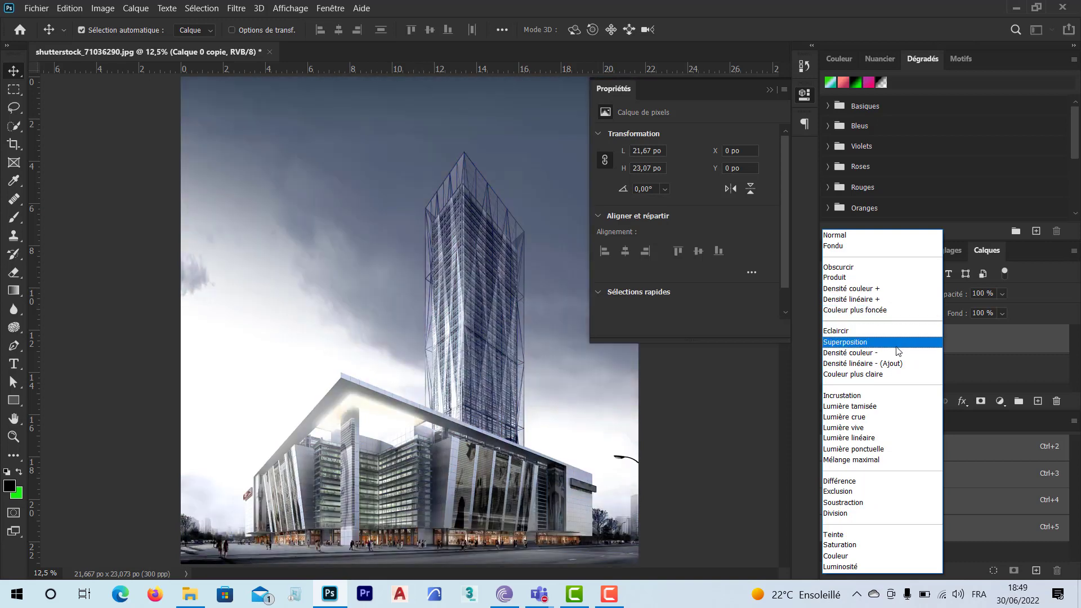
{"action": "left_click", "coordinate": [889, 354]}
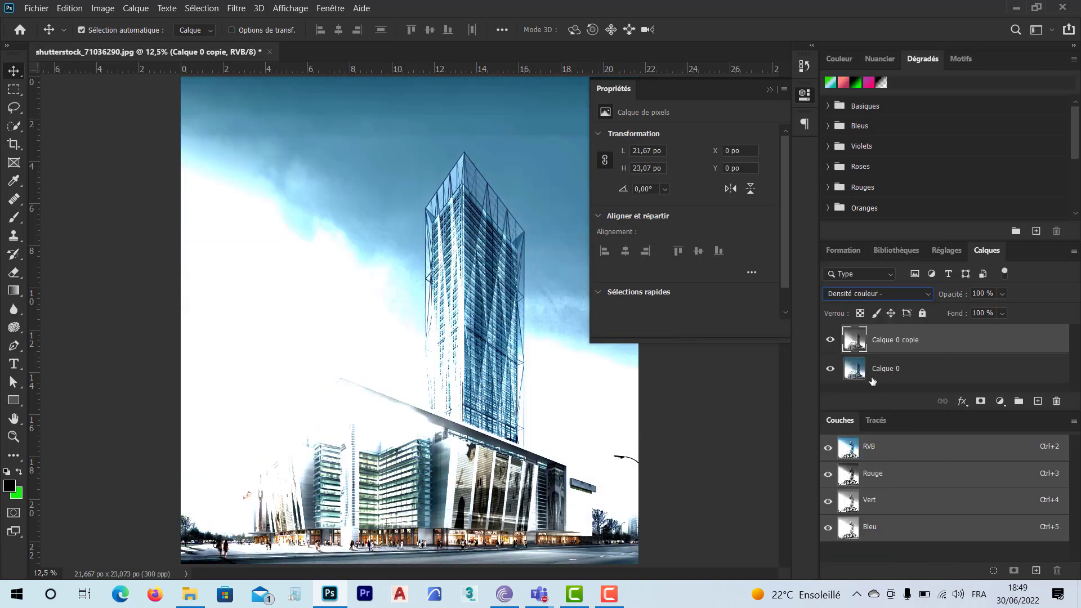
{"action": "left_click", "coordinate": [830, 368]}
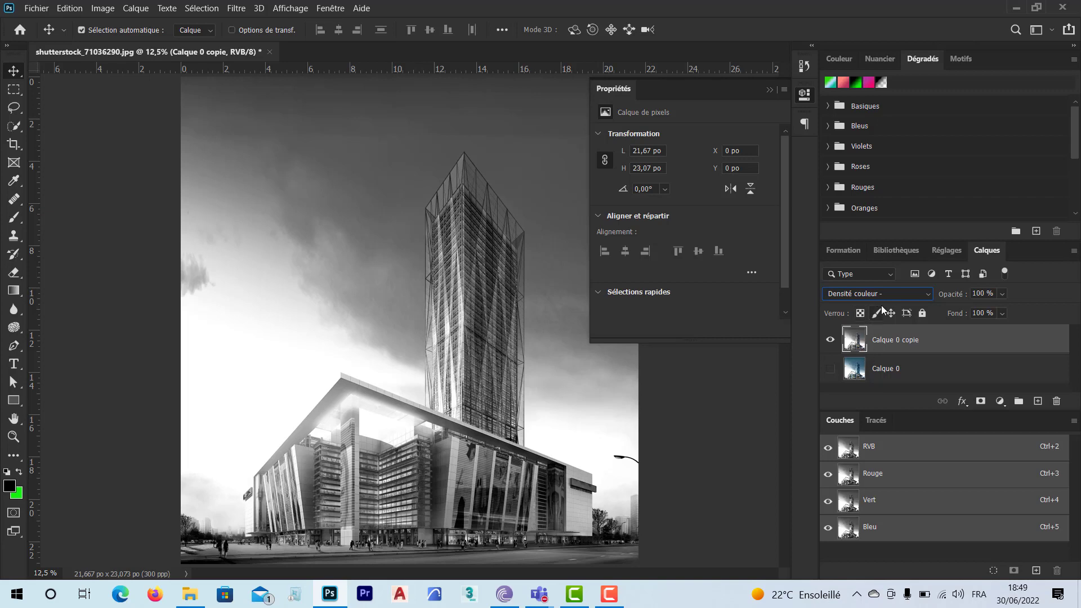
{"action": "left_click", "coordinate": [237, 9]}
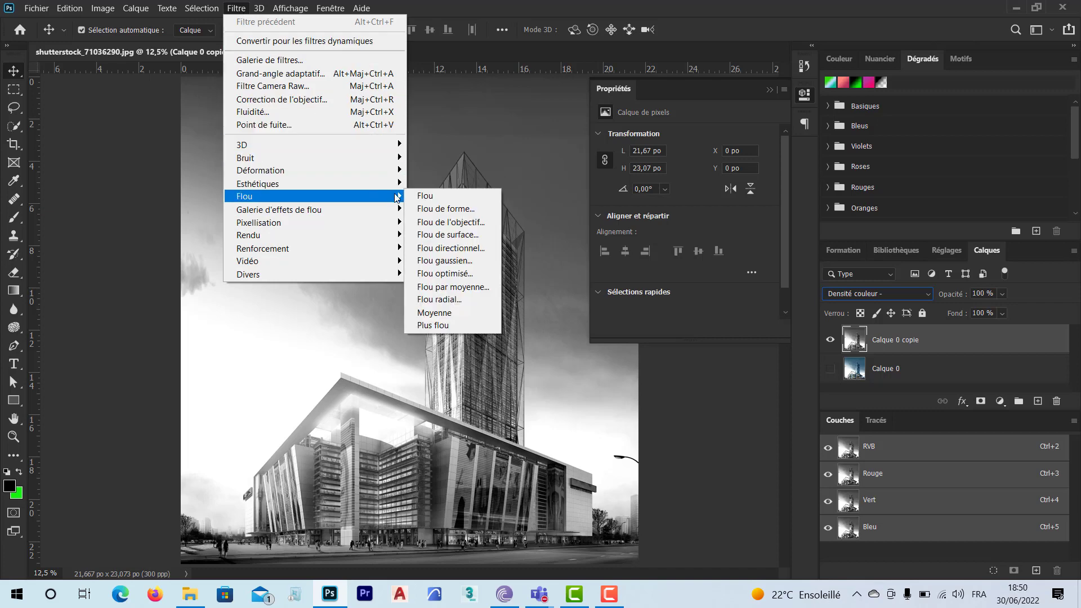
{"action": "mouse_move", "coordinate": [245, 196]}
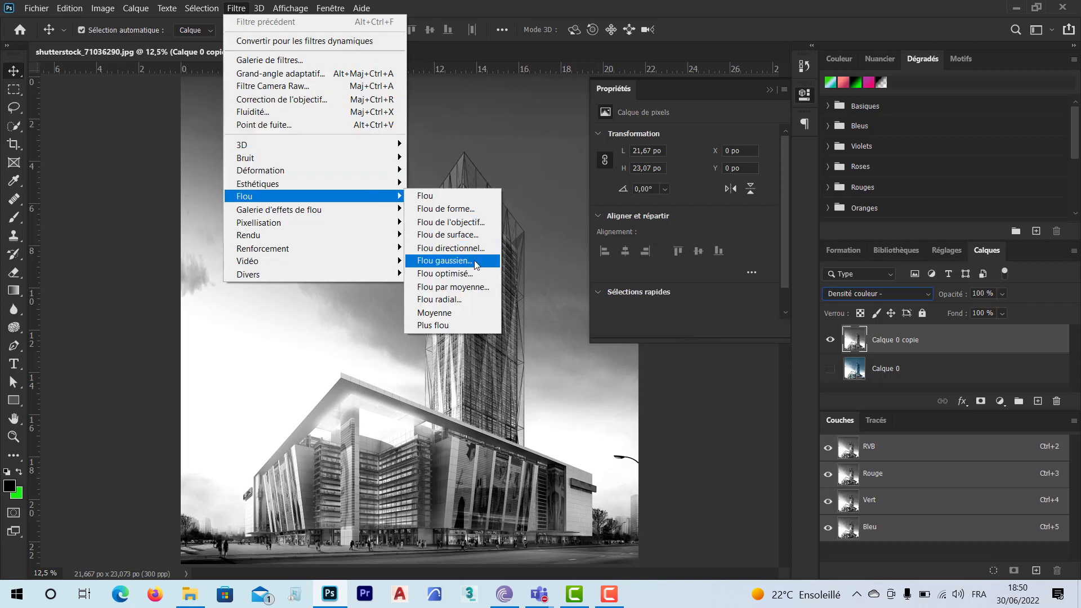
{"action": "left_click", "coordinate": [475, 260]}
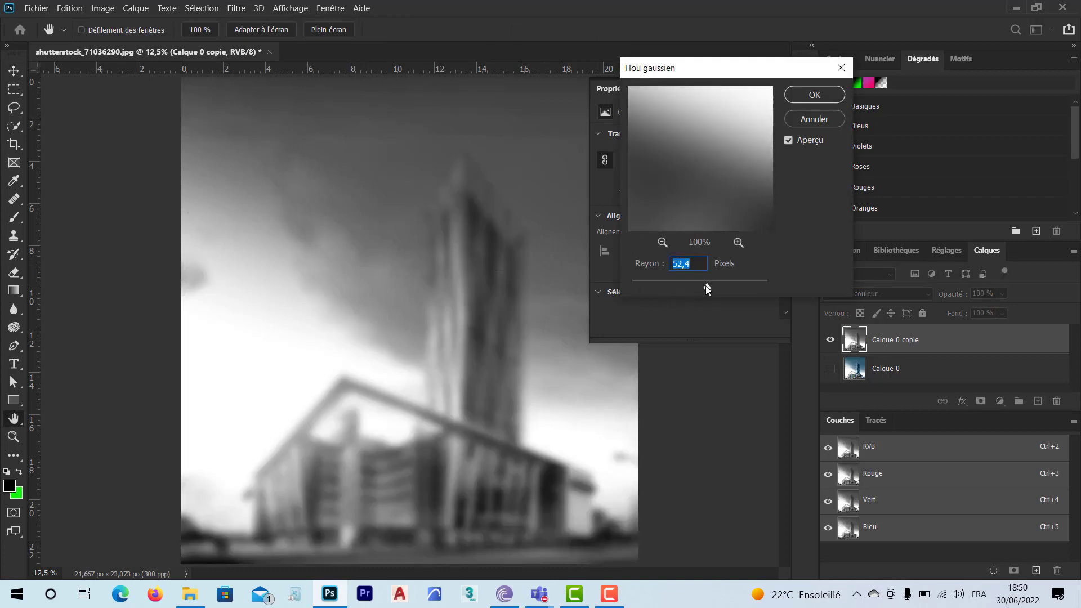
{"action": "left_click_drag", "start_coordinate": [708, 289], "coordinate": [642, 286]}
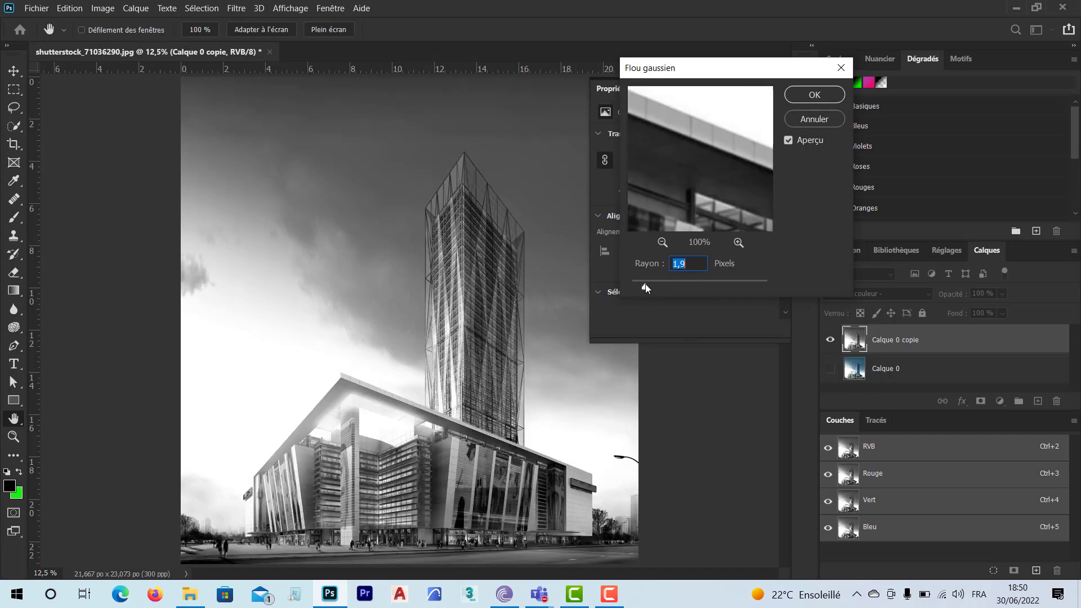
{"action": "left_click_drag", "start_coordinate": [645, 288], "coordinate": [684, 288]}
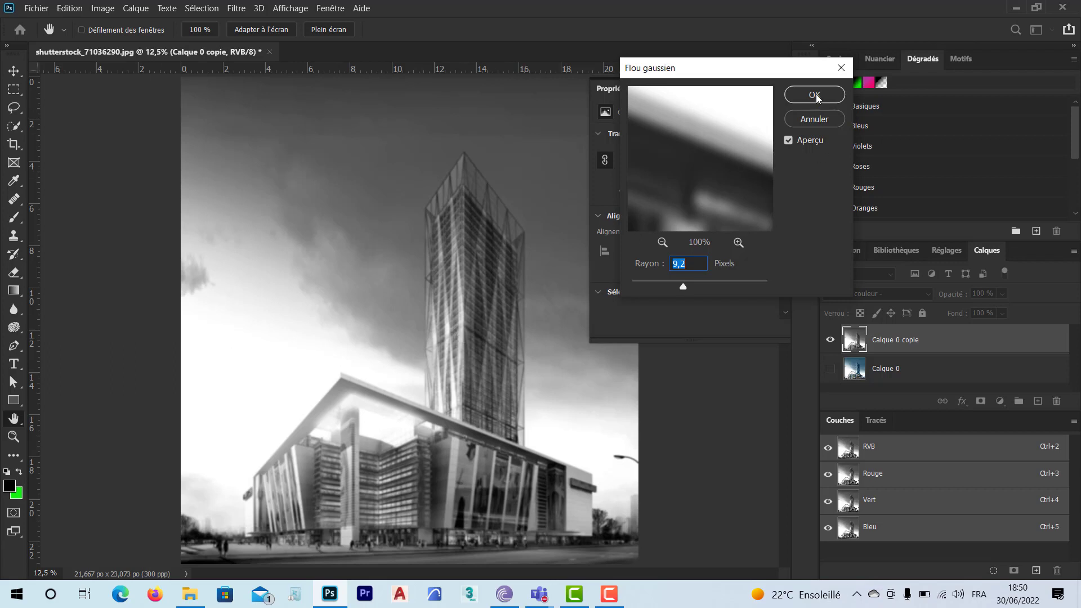
{"action": "left_click", "coordinate": [815, 120]}
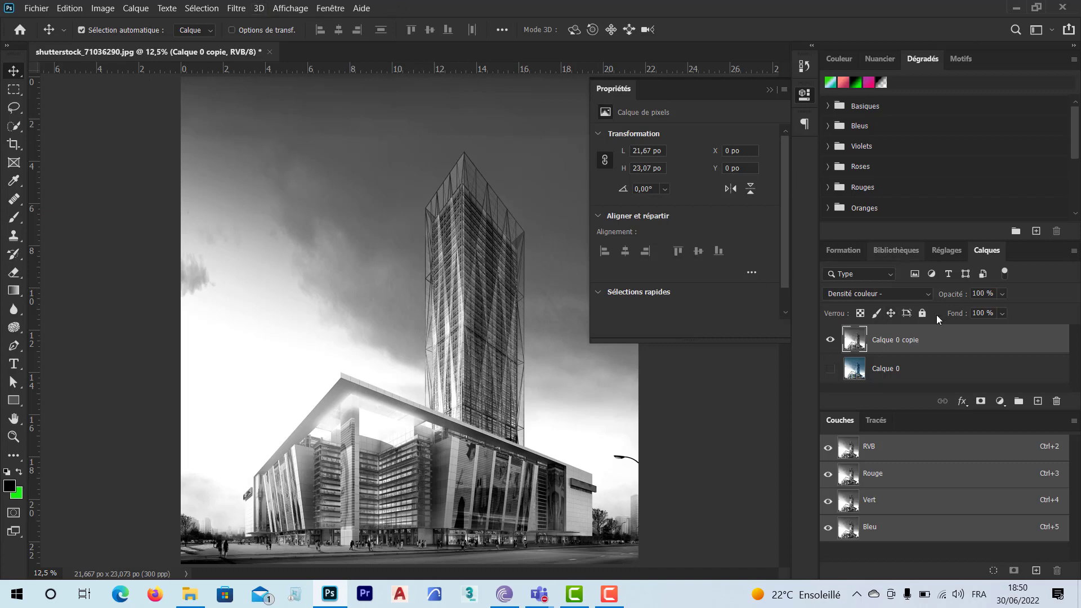
Duplicate Calque 0 copie with Ctrl+J and keep the new copy on Normal blending.
{"action": "key", "text": "ctrl"}
{"action": "key", "text": "ctrl+j"}
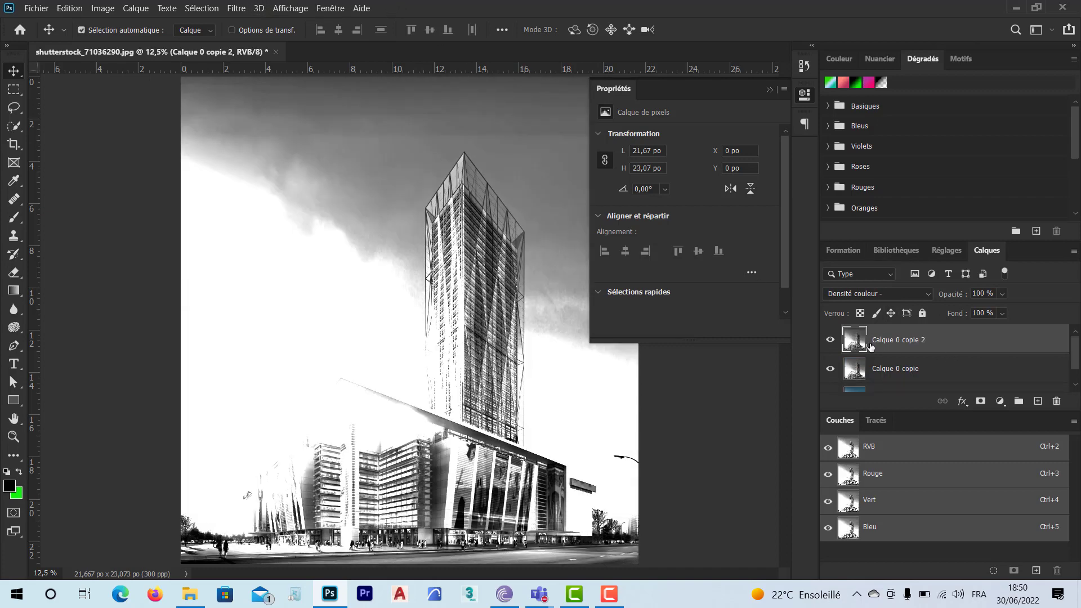
{"action": "left_click", "coordinate": [857, 294]}
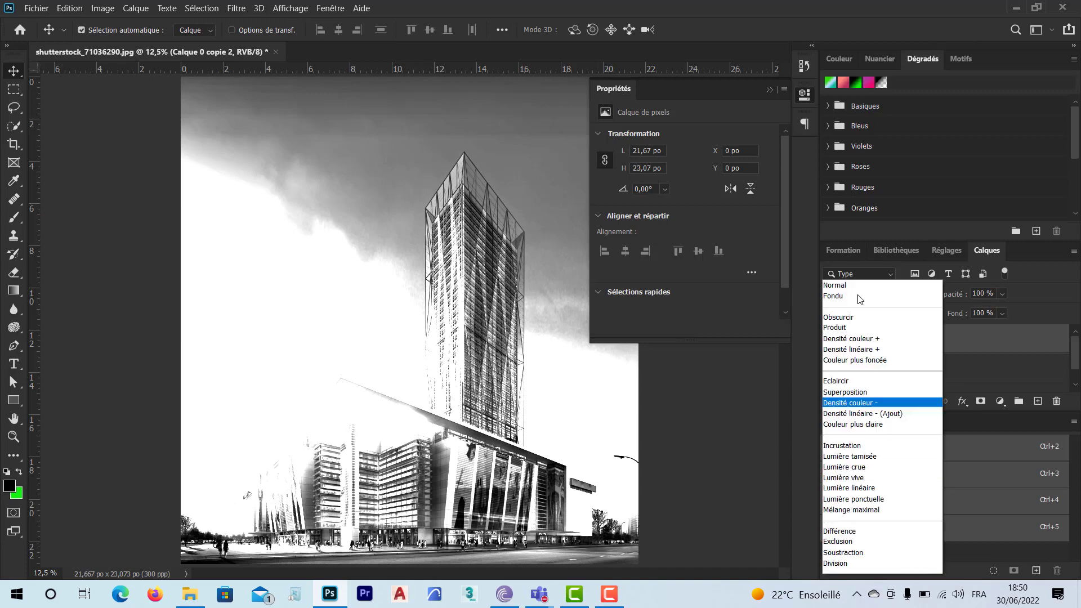
{"action": "left_click", "coordinate": [836, 235]}
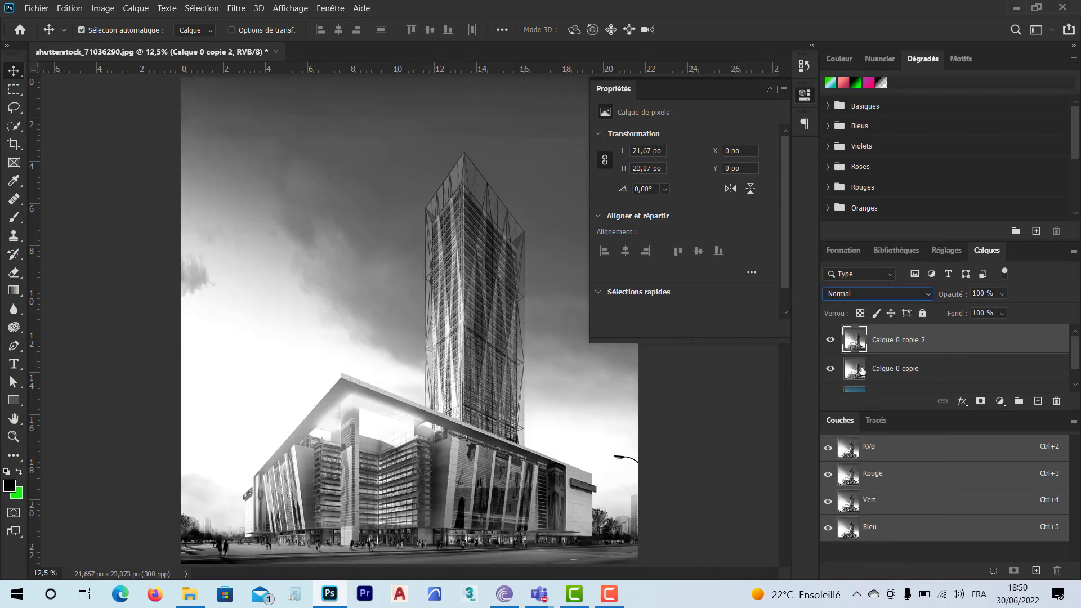
{"action": "left_click", "coordinate": [863, 370]}
{"action": "left_click", "coordinate": [864, 293]}
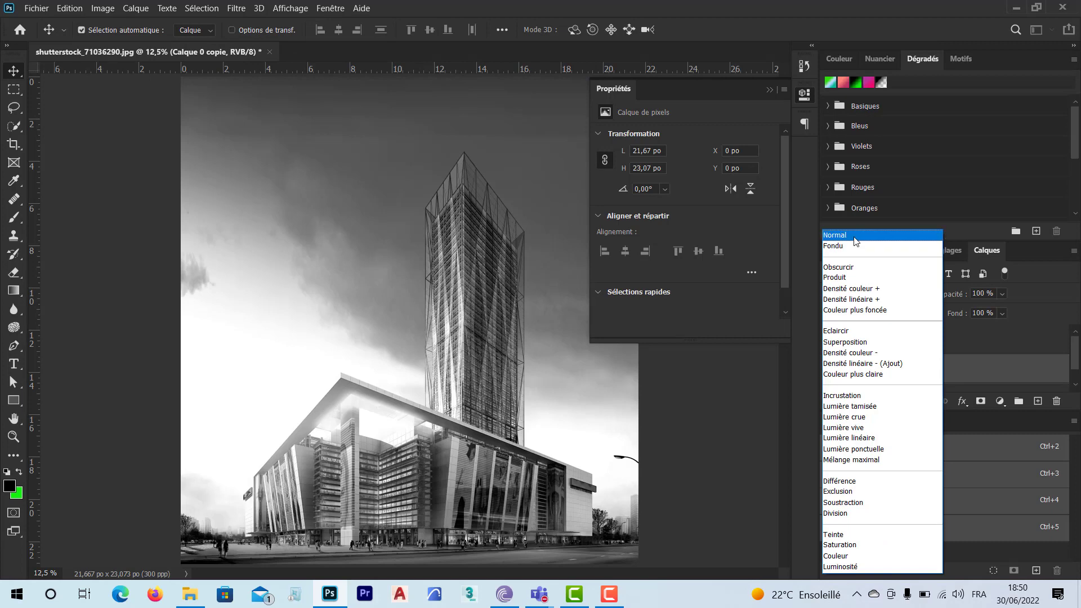
{"action": "left_click", "coordinate": [854, 237]}
{"action": "left_click", "coordinate": [857, 338]}
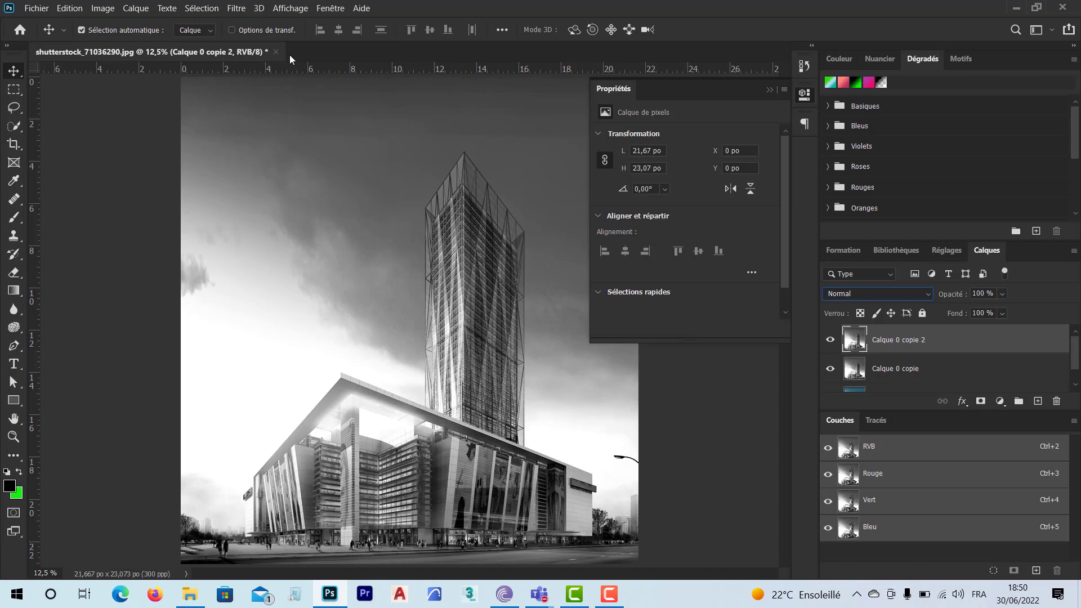
Apply Image > Réglages > Négatif to Calque 0 copie 2.
{"action": "left_click", "coordinate": [104, 8]}
{"action": "mouse_move", "coordinate": [118, 42]}
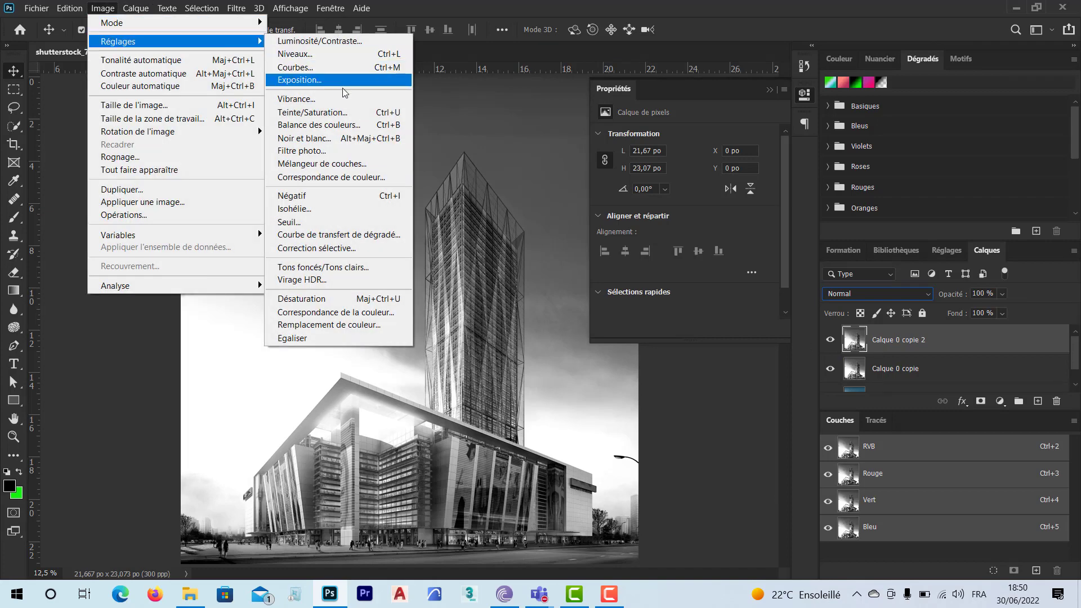
{"action": "left_click", "coordinate": [350, 200]}
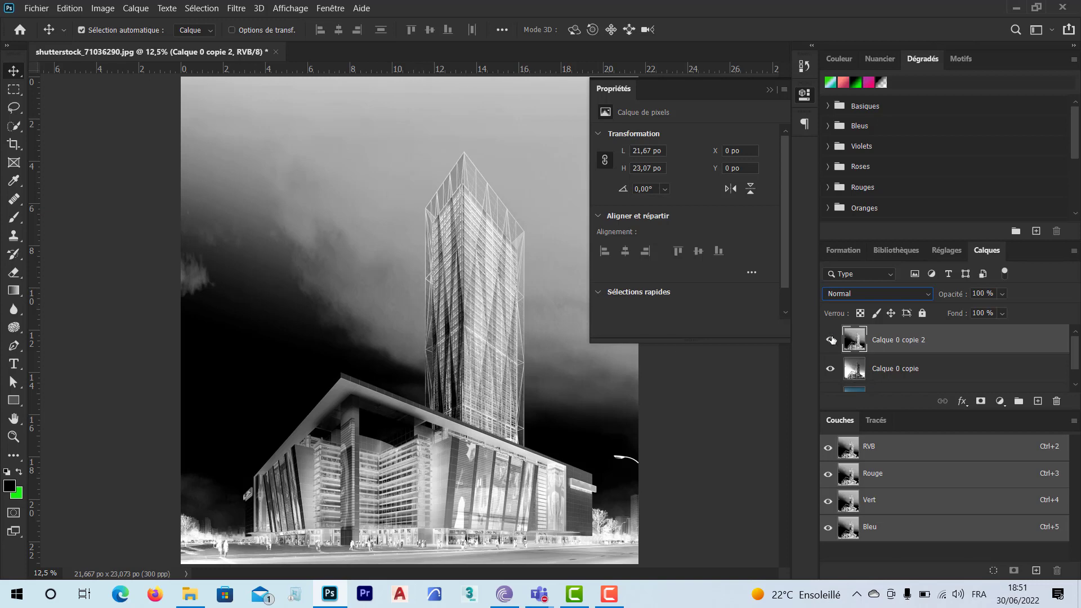
Set Calque 0 copie 2's blend mode to Densité couleur -, whitening the canvas.
{"action": "left_click", "coordinate": [872, 292]}
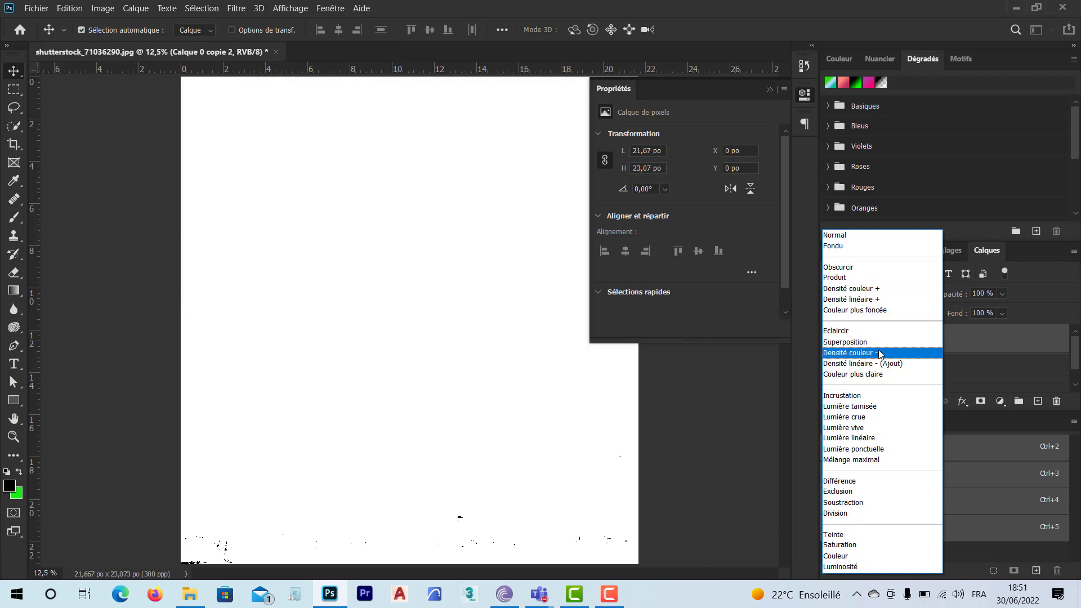
{"action": "left_click", "coordinate": [880, 354]}
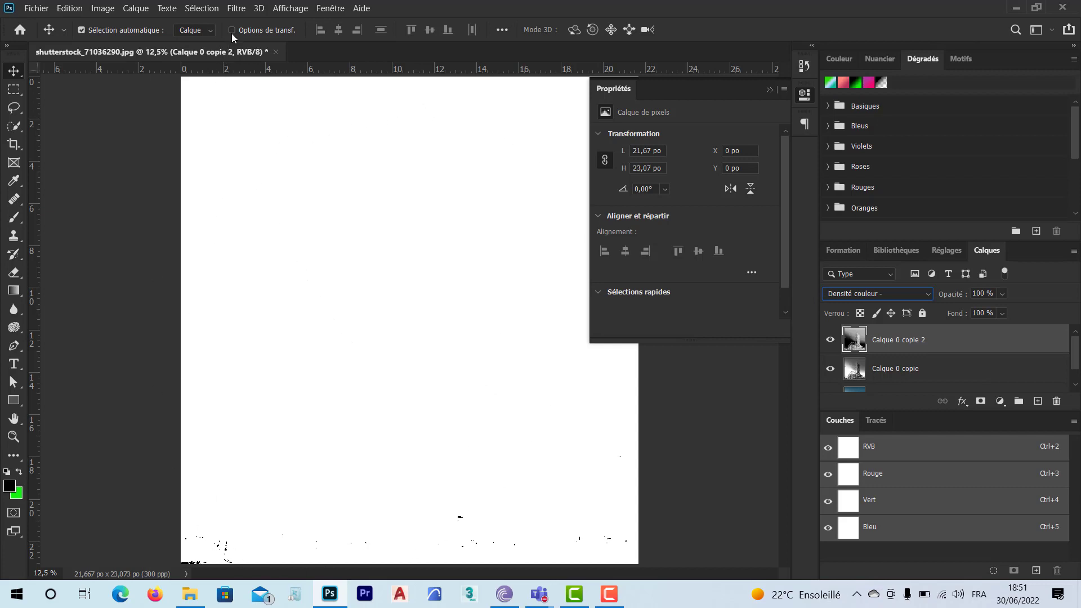
{"action": "left_click", "coordinate": [234, 12]}
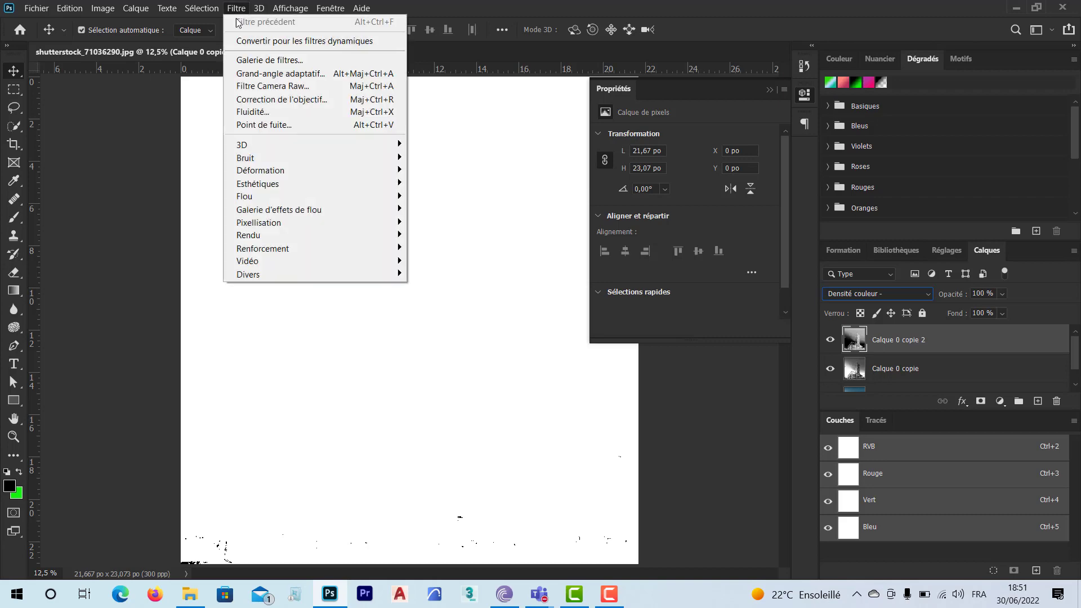
{"action": "mouse_move", "coordinate": [244, 196]}
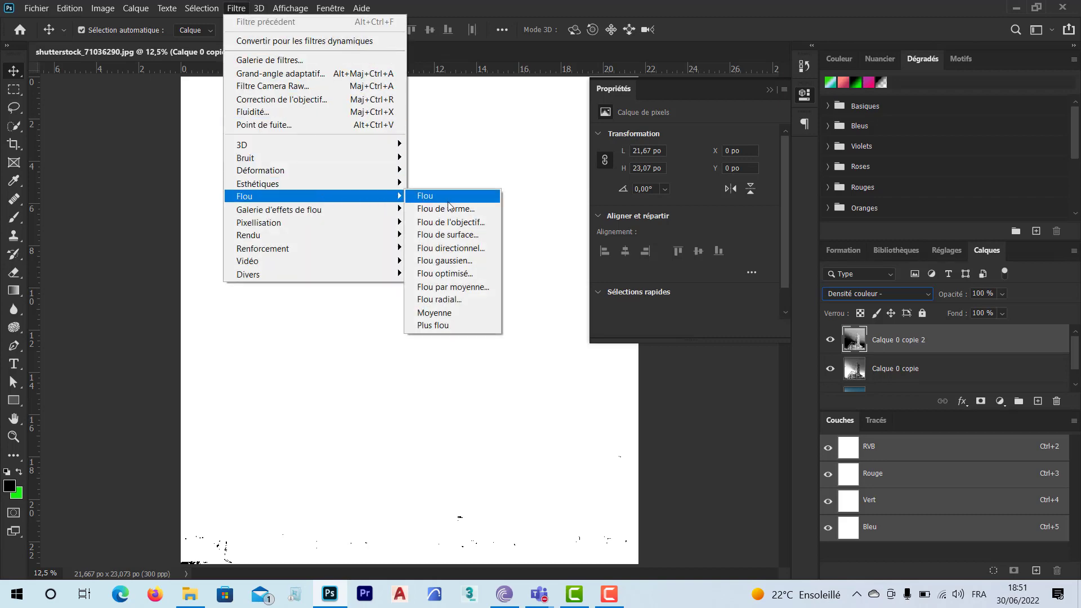
Apply a Flou gaussien with Rayon 5,8 pixels to Calque 0 copie 2.
{"action": "left_click", "coordinate": [465, 260]}
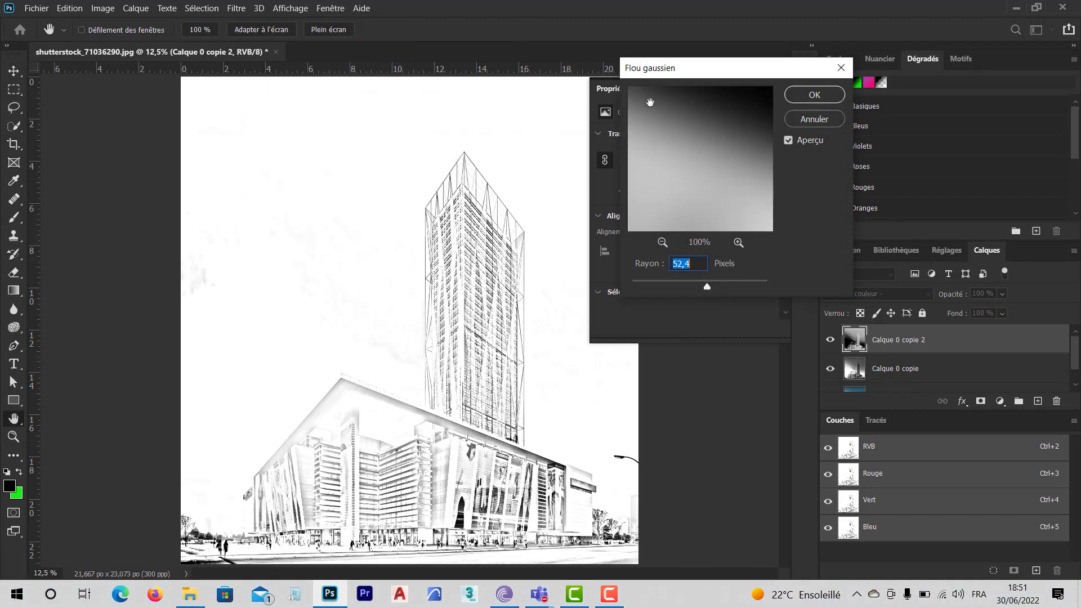
{"action": "left_click_drag", "start_coordinate": [672, 67], "coordinate": [684, 163]}
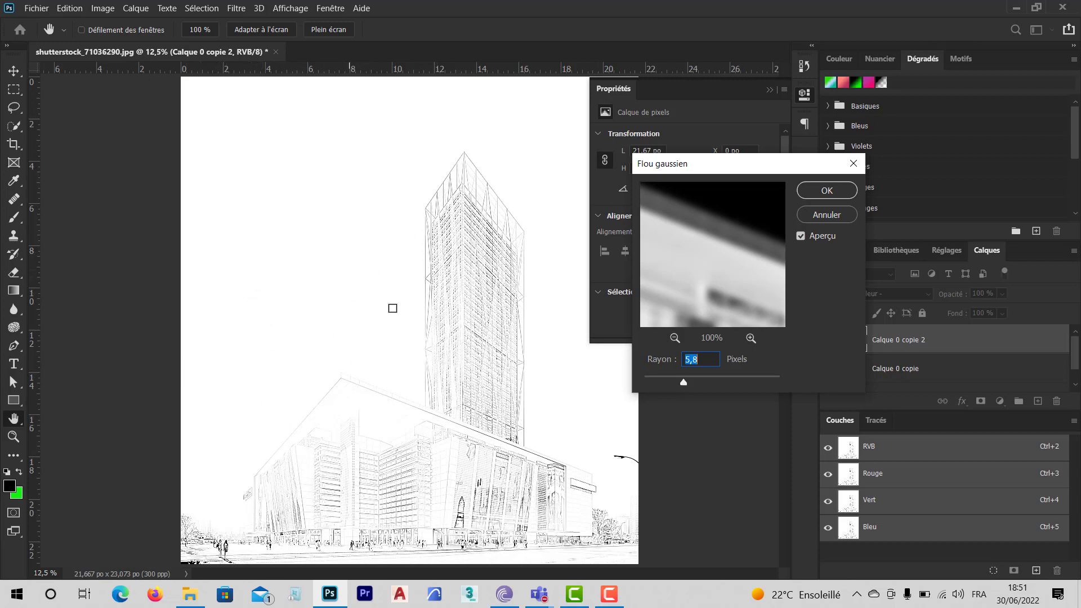
{"action": "left_click", "coordinate": [826, 191]}
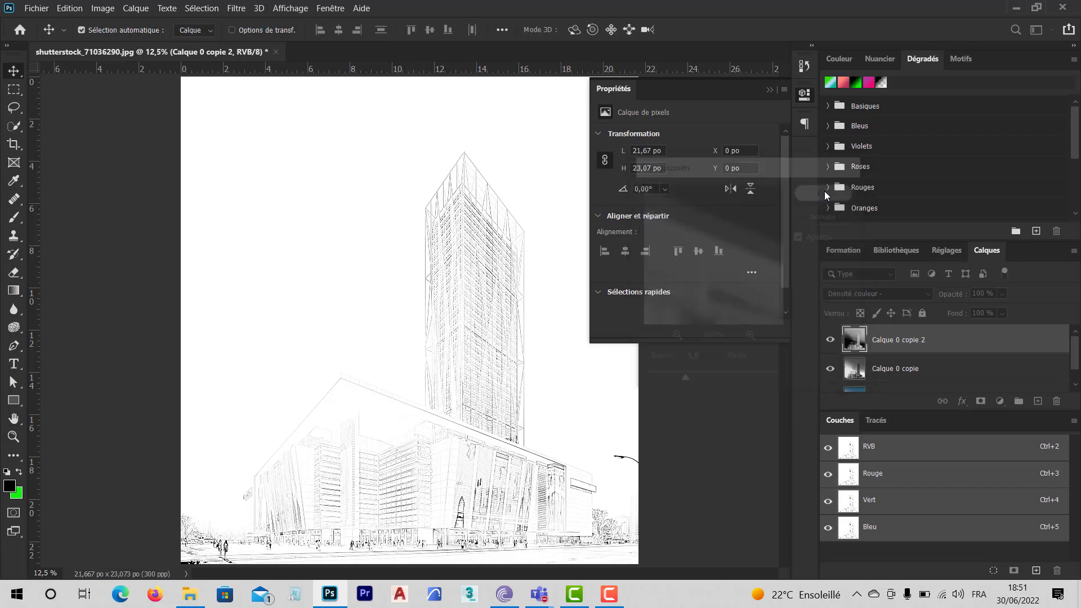
Enlarge the layers list and compare against colour, ending with the sketch visible and Calque 0 hidden.
{"action": "left_click", "coordinate": [831, 370]}
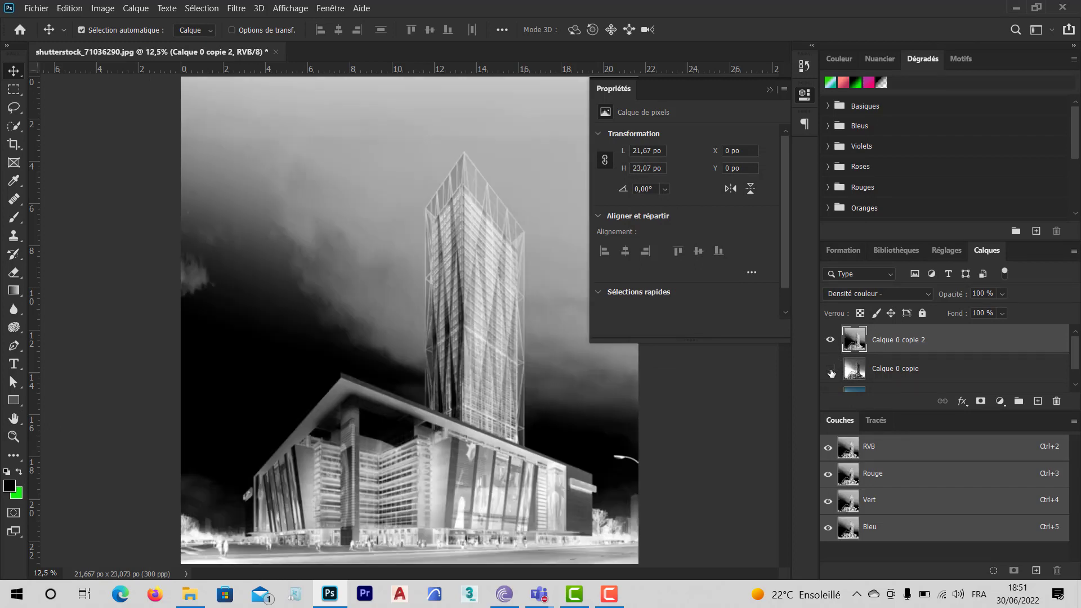
{"action": "left_click", "coordinate": [830, 369]}
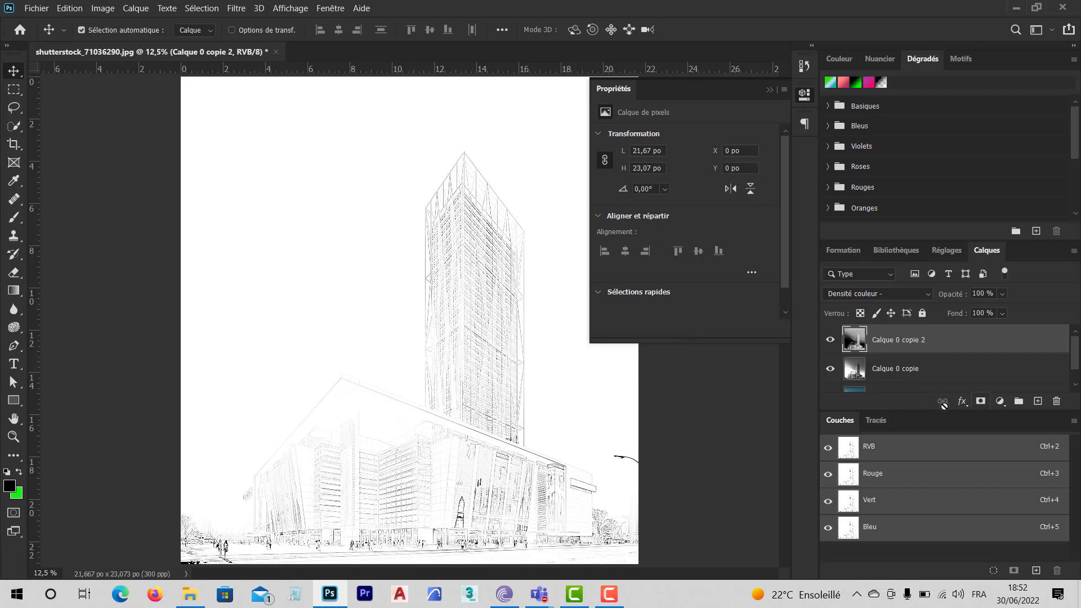
{"action": "left_click_drag", "start_coordinate": [935, 412], "coordinate": [904, 484]}
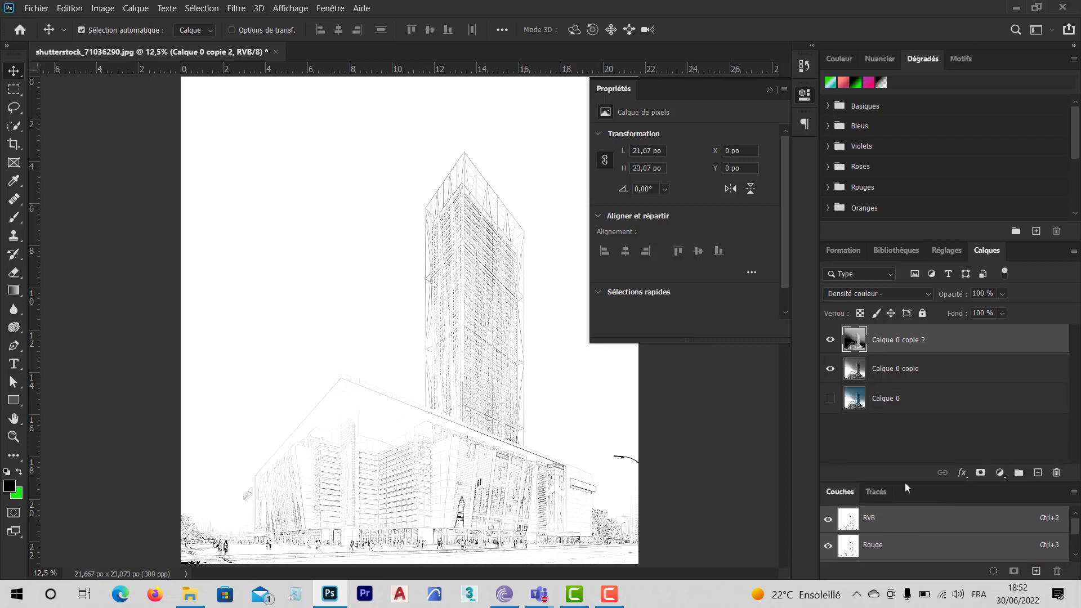
{"action": "left_click", "coordinate": [830, 370]}
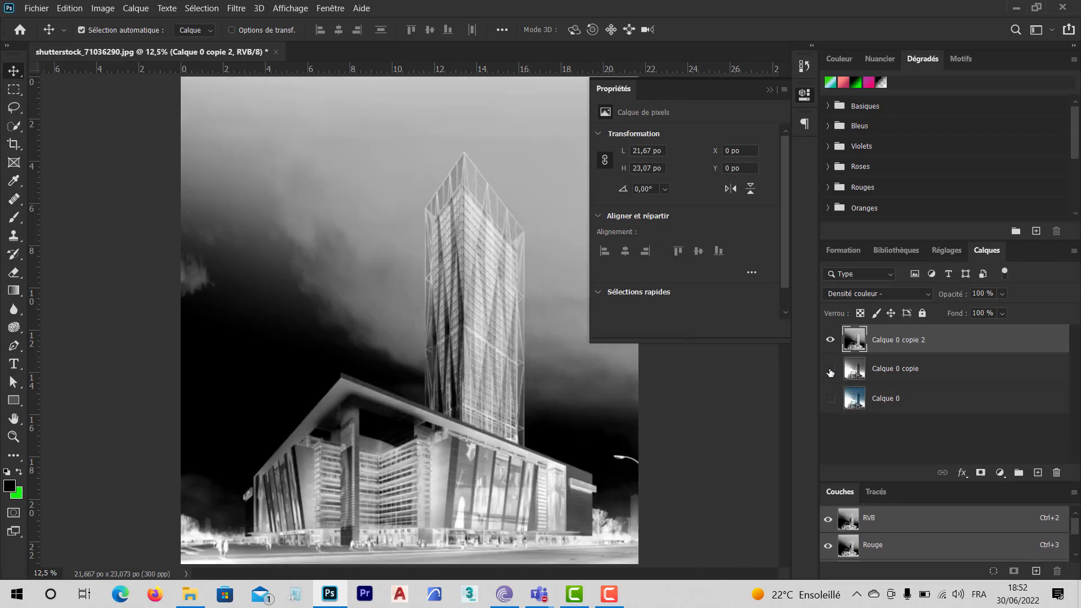
{"action": "left_click", "coordinate": [830, 400]}
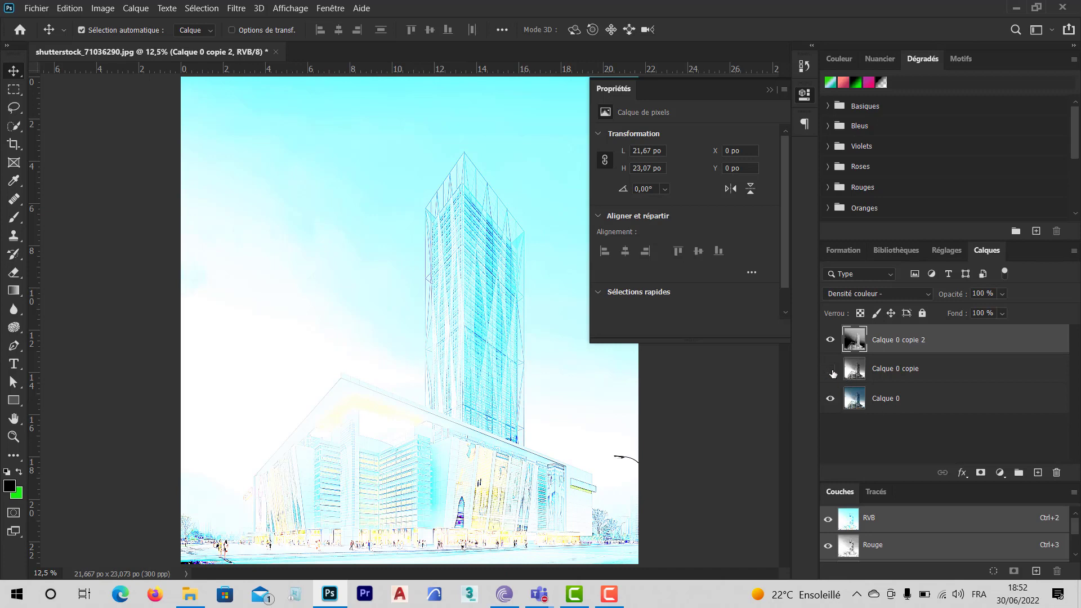
{"action": "left_click", "coordinate": [830, 398]}
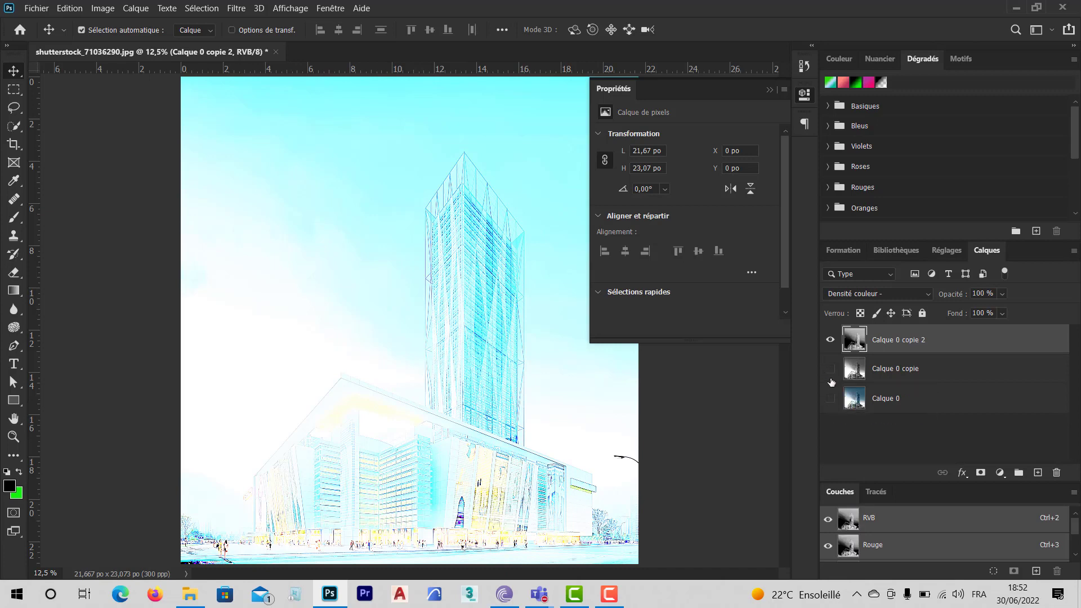
{"action": "left_click", "coordinate": [830, 369]}
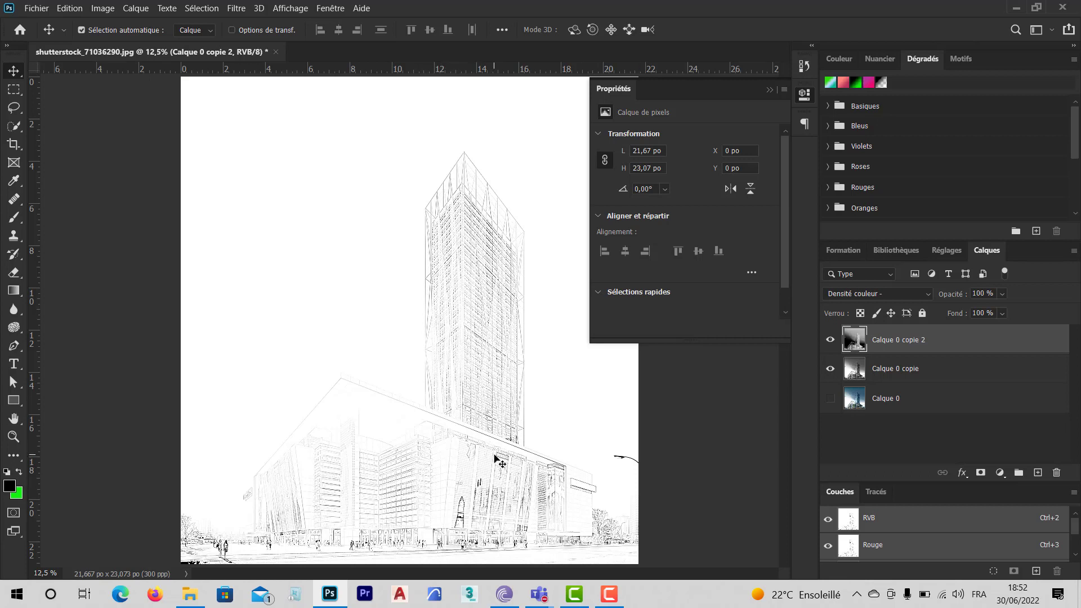
Minimize Photoshop and browse File Explorer from BANK IMAGES into 4-People-1 > 4-People-1.
{"action": "left_click", "coordinate": [1016, 10]}
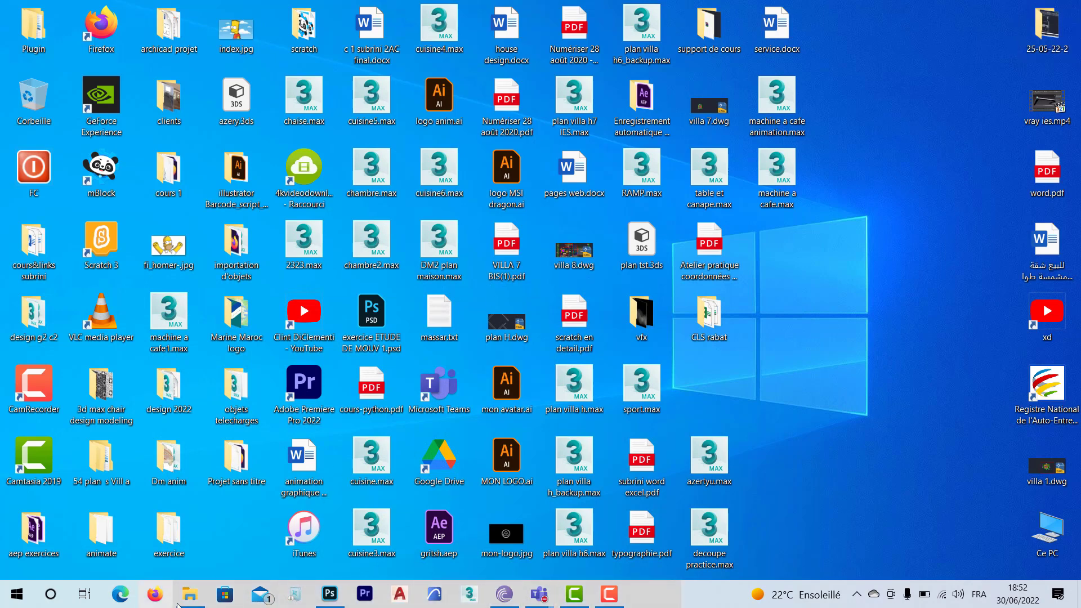
{"action": "mouse_move", "coordinate": [190, 595]}
{"action": "left_click", "coordinate": [191, 535]}
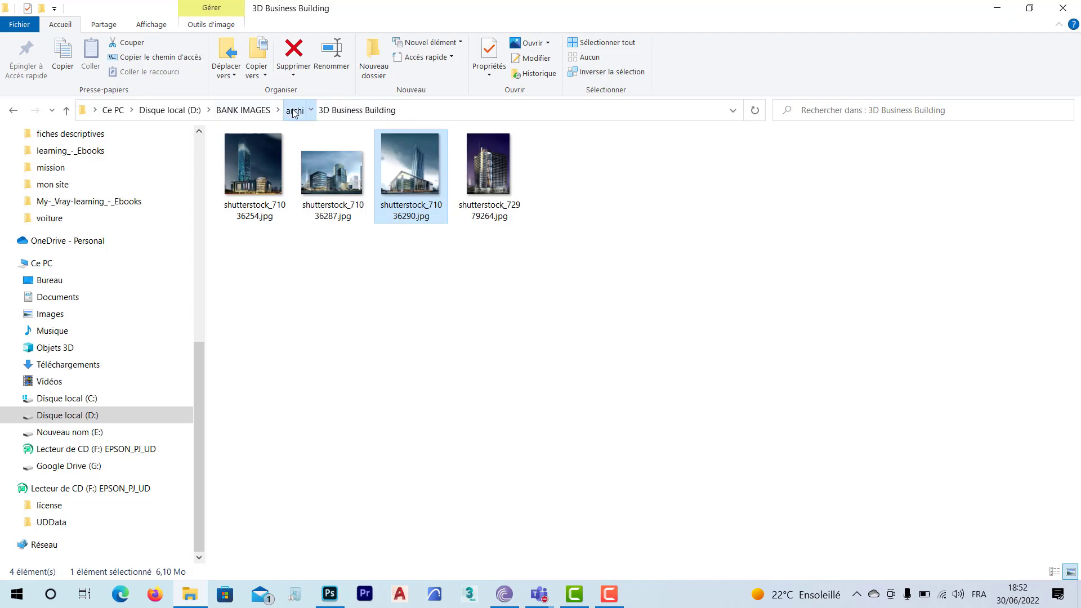
{"action": "left_click", "coordinate": [294, 111]}
{"action": "left_click", "coordinate": [243, 110]}
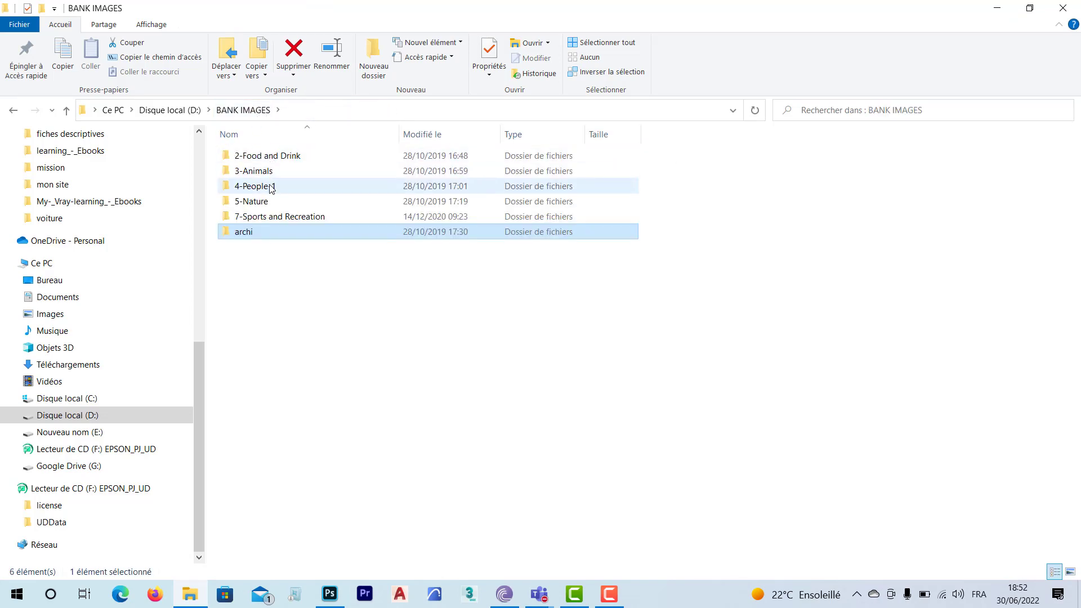
{"action": "double_click", "coordinate": [272, 187]}
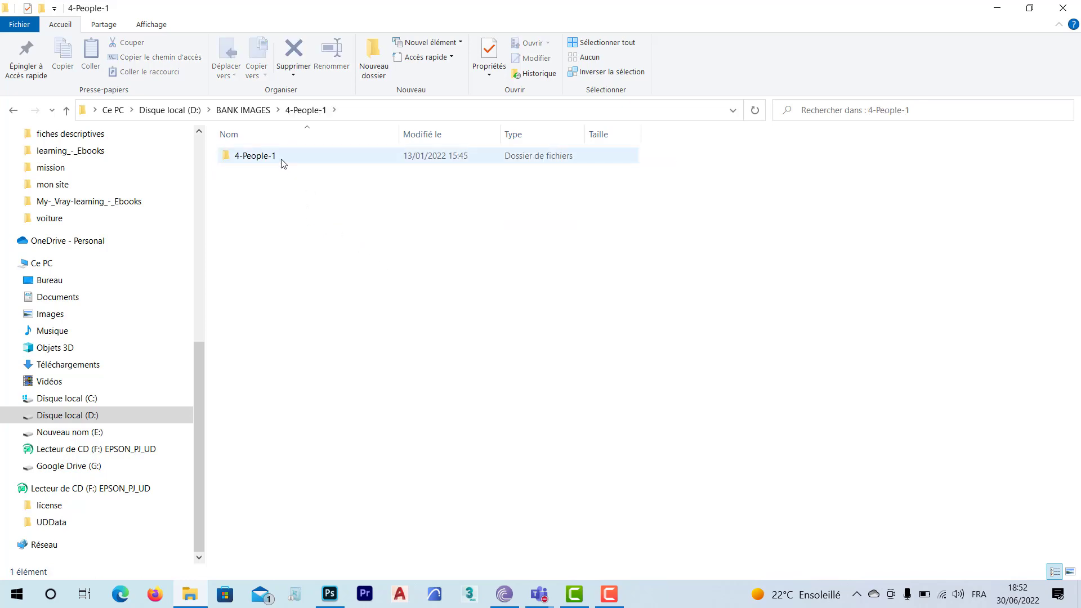
{"action": "double_click", "coordinate": [282, 159]}
Scroll the folder list and peek into Beautiful Girl with Flying Hair before returning.
{"action": "scroll", "coordinate": [342, 263], "scroll_direction": "down", "scroll_amount": 1}
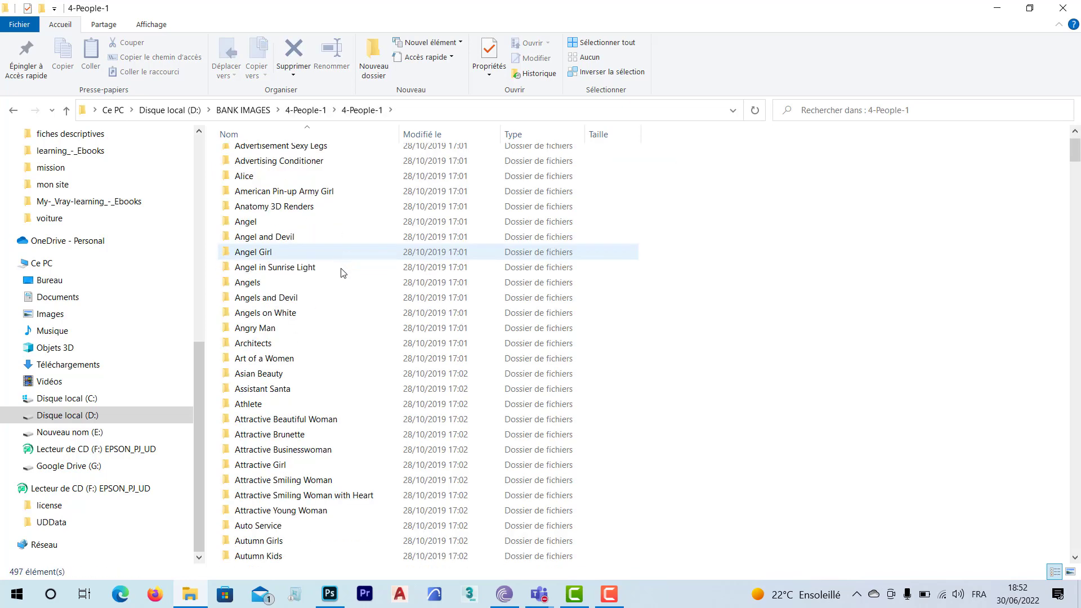
{"action": "scroll", "coordinate": [340, 285], "scroll_direction": "down", "scroll_amount": 1}
{"action": "scroll", "coordinate": [339, 310], "scroll_direction": "down", "scroll_amount": 1}
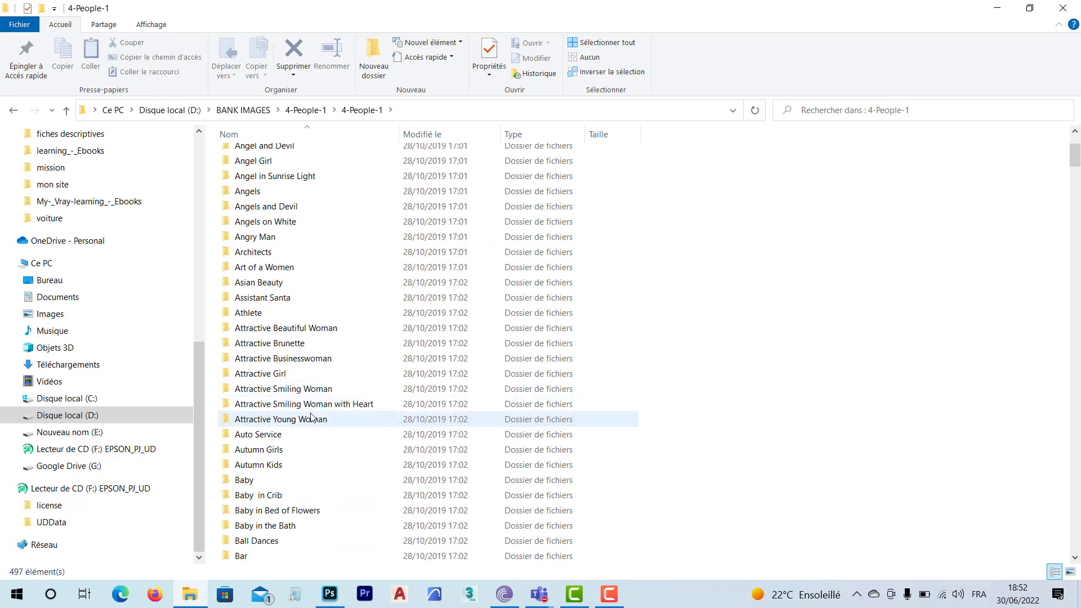
{"action": "scroll", "coordinate": [348, 423], "scroll_direction": "down", "scroll_amount": 1}
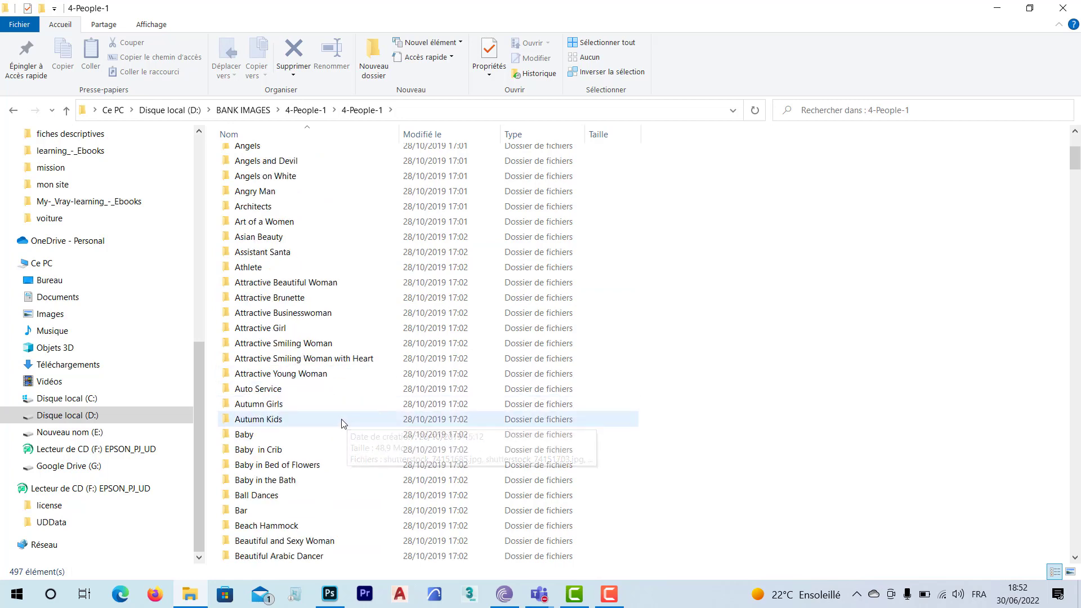
{"action": "scroll", "coordinate": [343, 422], "scroll_direction": "down", "scroll_amount": 1}
{"action": "scroll", "coordinate": [343, 424], "scroll_direction": "down", "scroll_amount": 1}
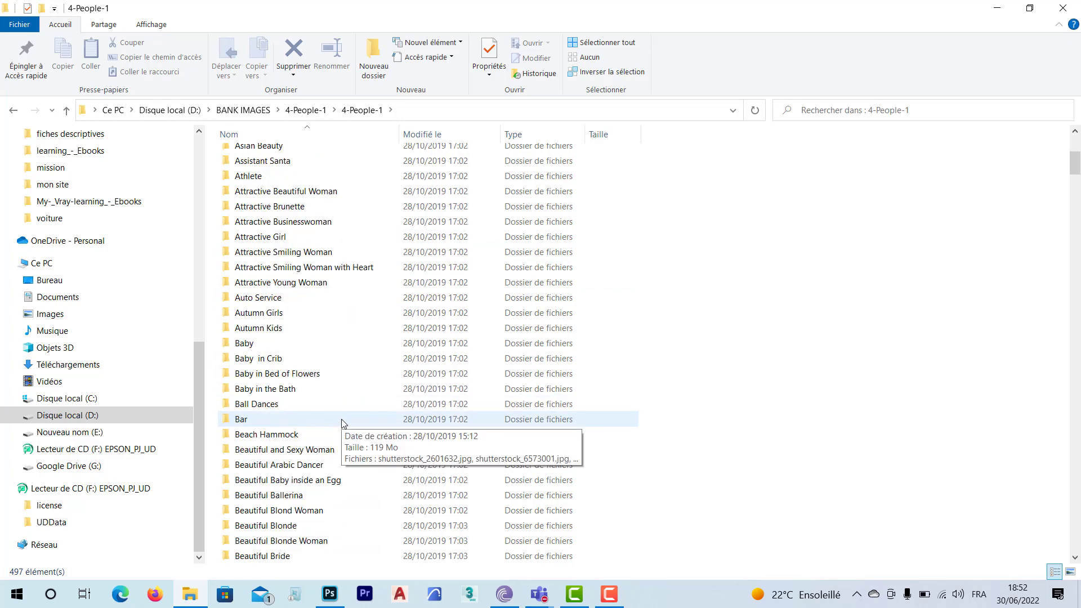
{"action": "scroll", "coordinate": [343, 423], "scroll_direction": "down", "scroll_amount": 1}
{"action": "scroll", "coordinate": [344, 444], "scroll_direction": "down", "scroll_amount": 1}
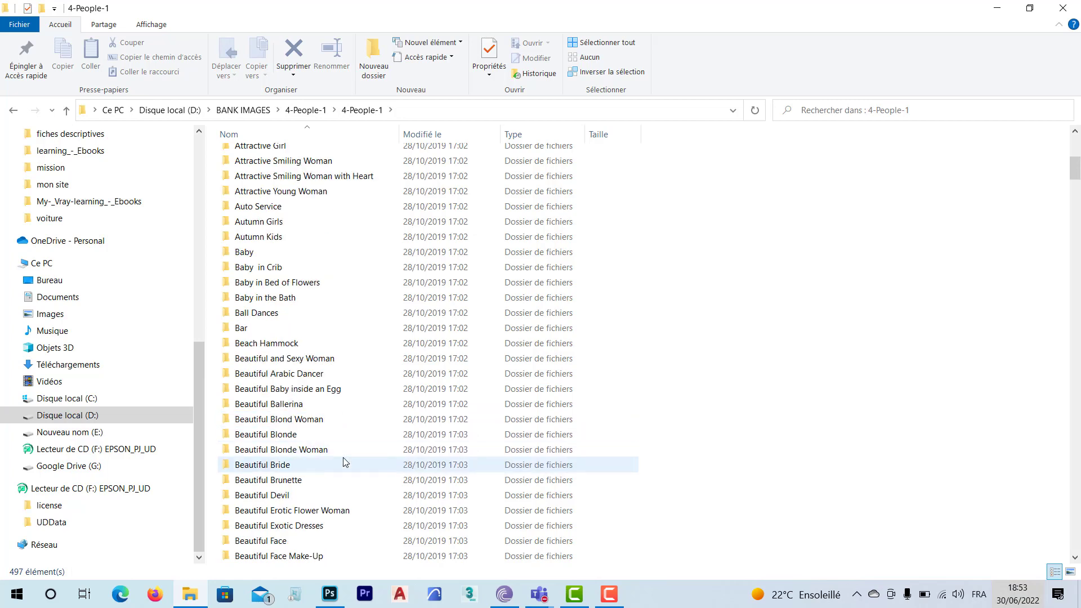
{"action": "scroll", "coordinate": [345, 459], "scroll_direction": "down", "scroll_amount": 1}
{"action": "scroll", "coordinate": [342, 483], "scroll_direction": "down", "scroll_amount": 1}
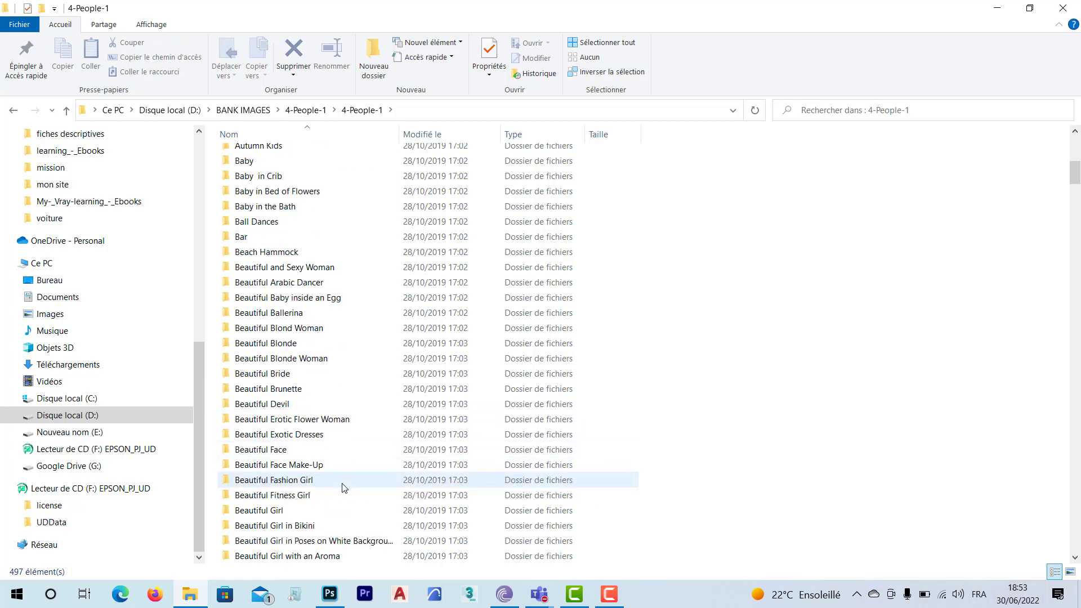
{"action": "scroll", "coordinate": [341, 487], "scroll_direction": "down", "scroll_amount": 1}
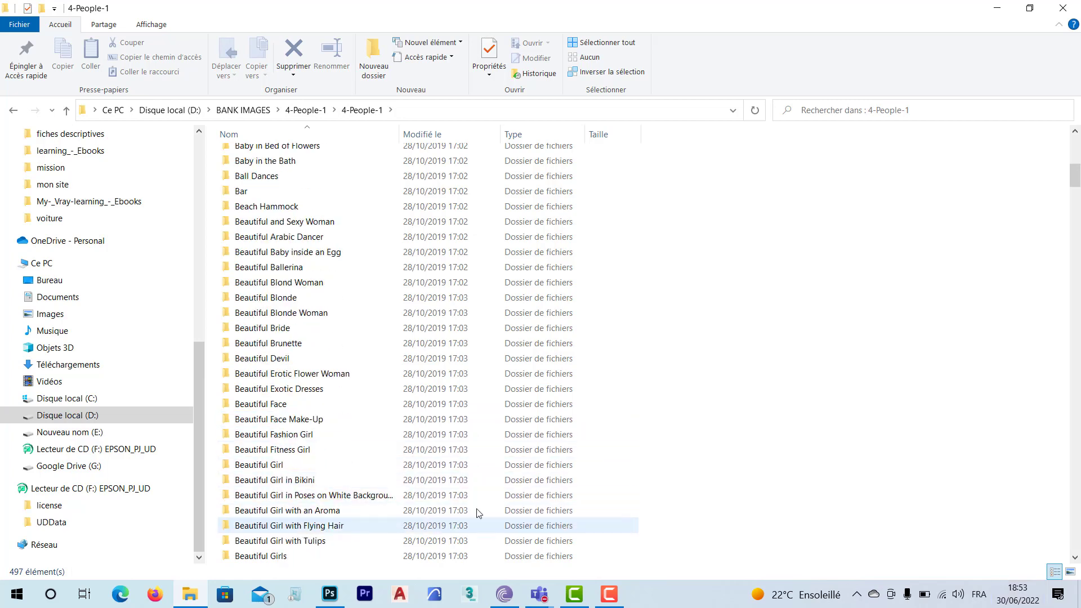
{"action": "double_click", "coordinate": [338, 525]}
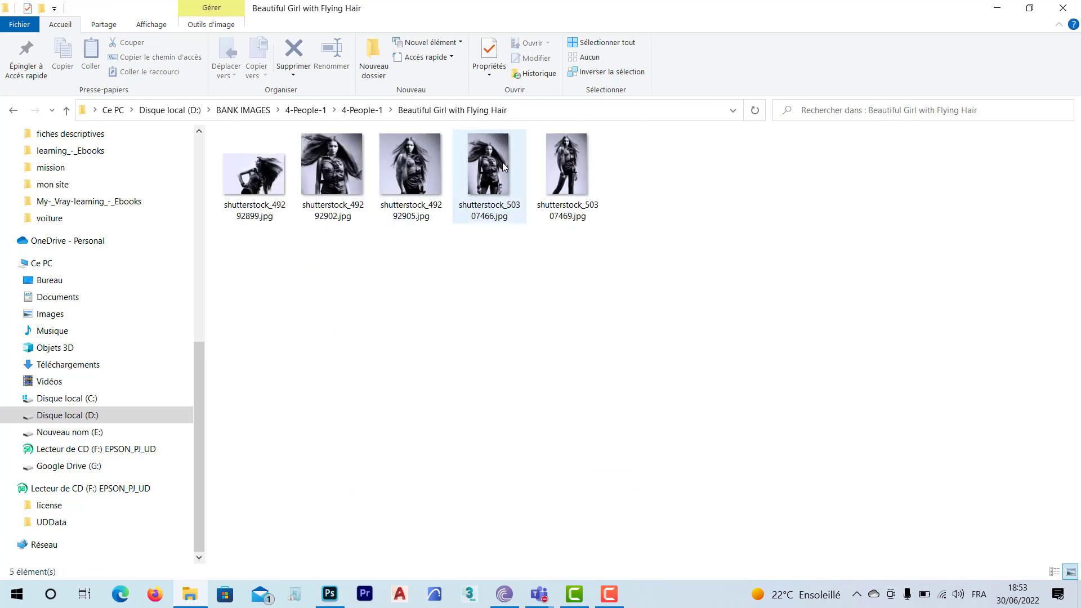
{"action": "left_click", "coordinate": [363, 110]}
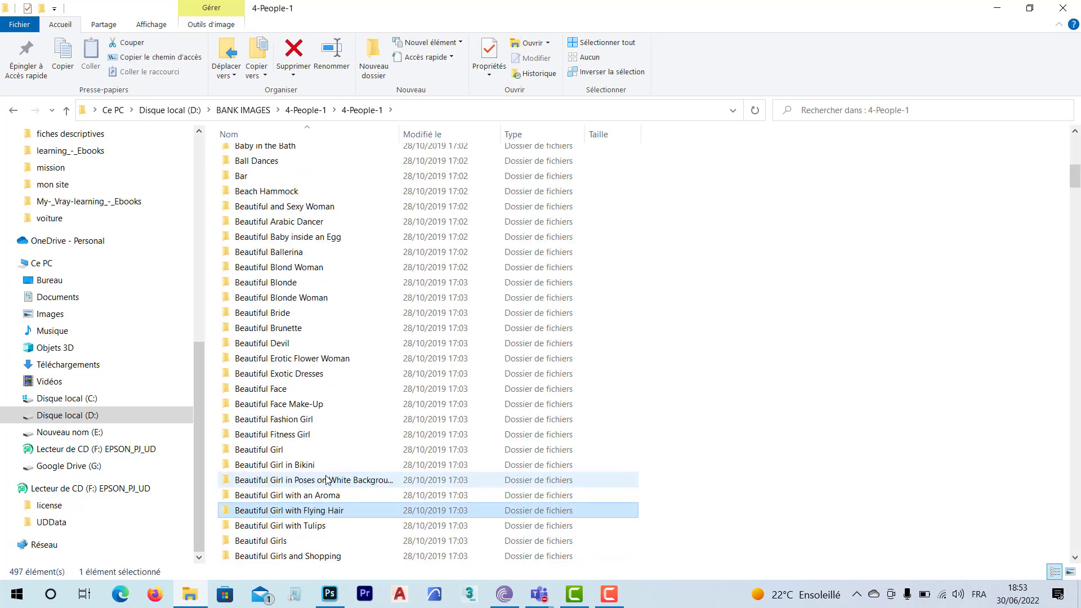
Open Beautiful Healthy Hair and drag shutterstock_65106469.jpg toward the Photoshop taskbar icon.
{"action": "scroll", "coordinate": [326, 480], "scroll_direction": "down", "scroll_amount": 1}
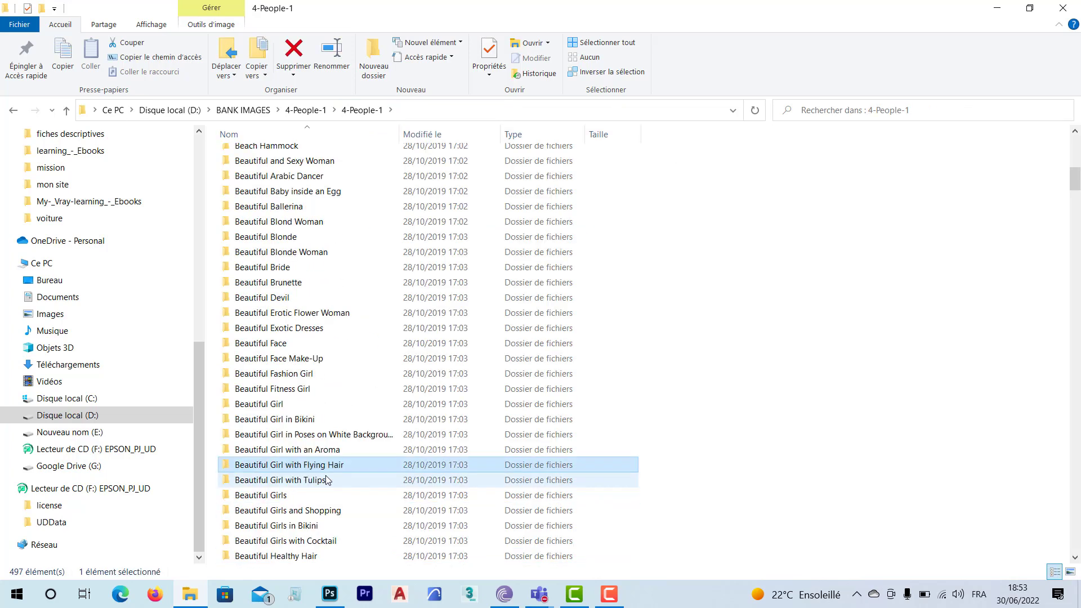
{"action": "double_click", "coordinate": [302, 555]}
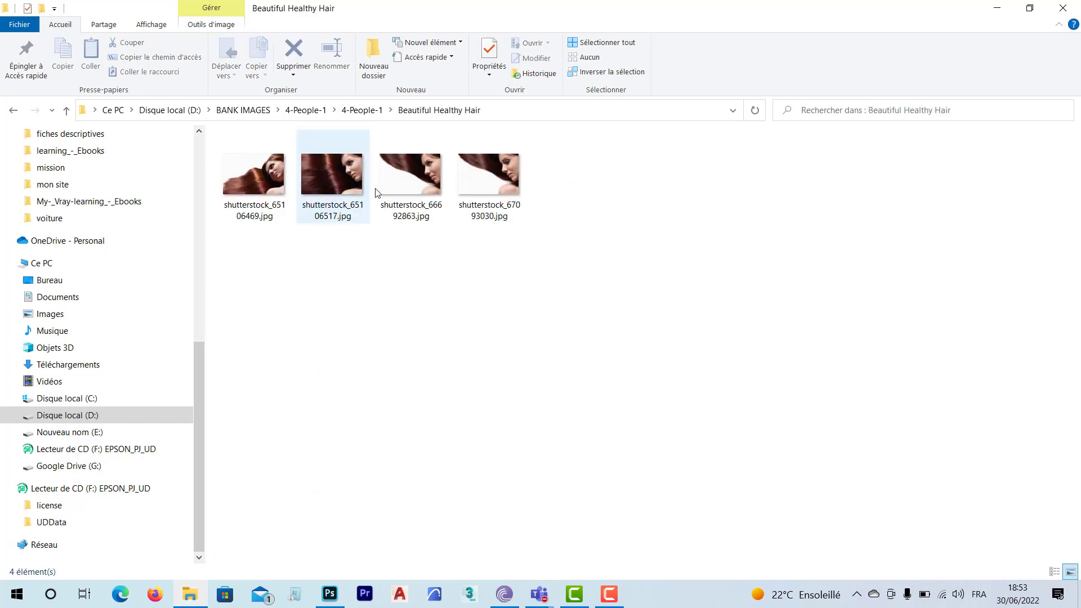
{"action": "left_click", "coordinate": [276, 176]}
{"action": "mouse_move", "coordinate": [259, 179]}
{"action": "left_mouse_down"}
{"action": "mouse_move", "coordinate": [342, 322]}
{"action": "mouse_move", "coordinate": [417, 536]}
{"action": "mouse_move", "coordinate": [334, 598]}
{"action": "left_mouse_up"}
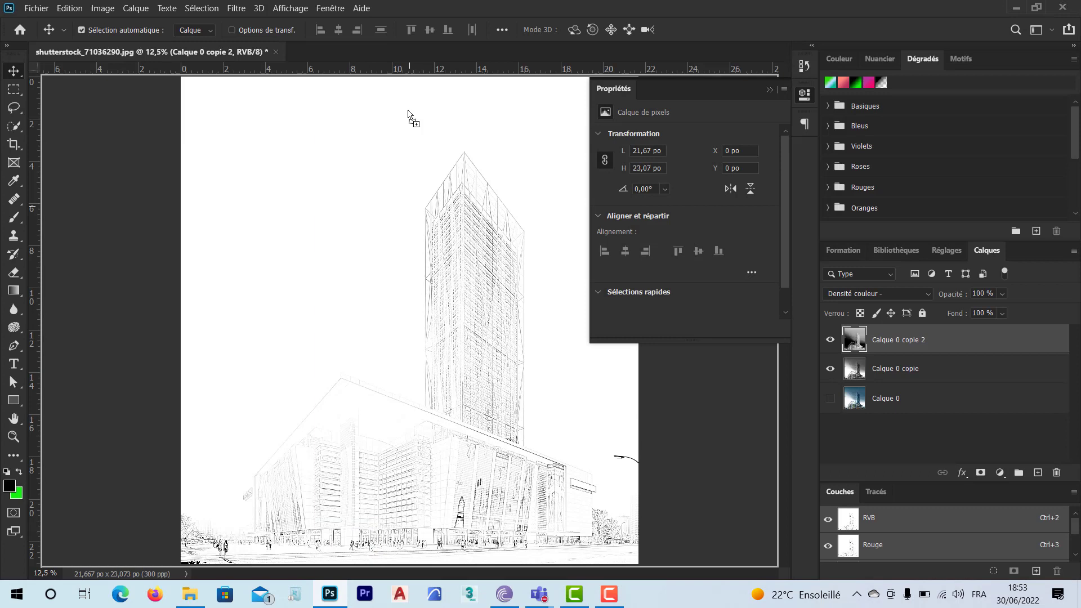
Open hair photo shutterstock_65106469.jpg, unlock it as Calque 0, and duplicate it to Calque 0 copie.
{"action": "left_click_drag", "start_coordinate": [333, 598], "coordinate": [387, 52]}
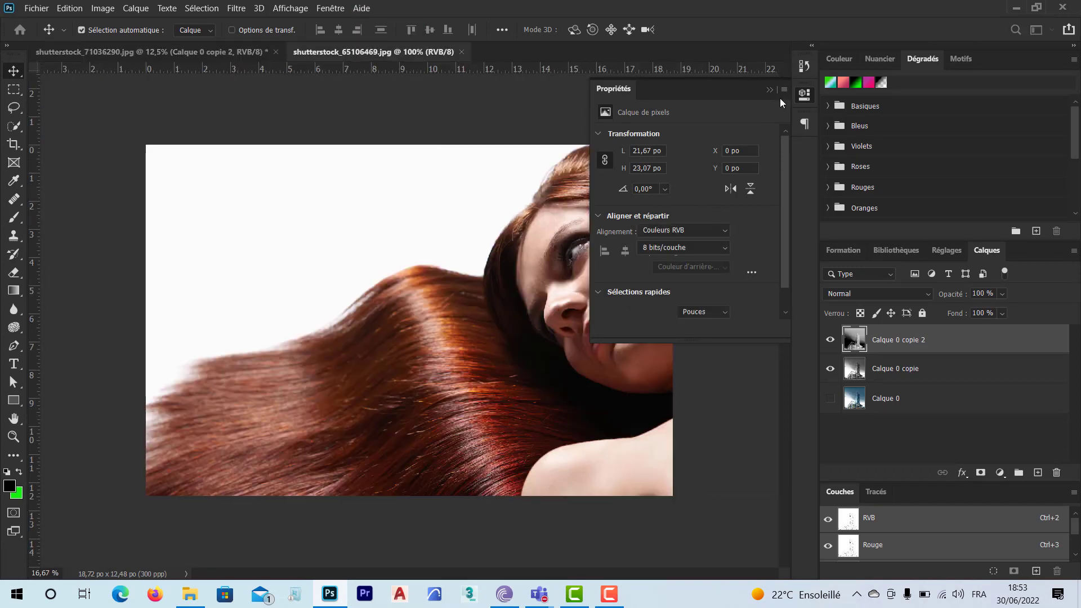
{"action": "left_click", "coordinate": [770, 89]}
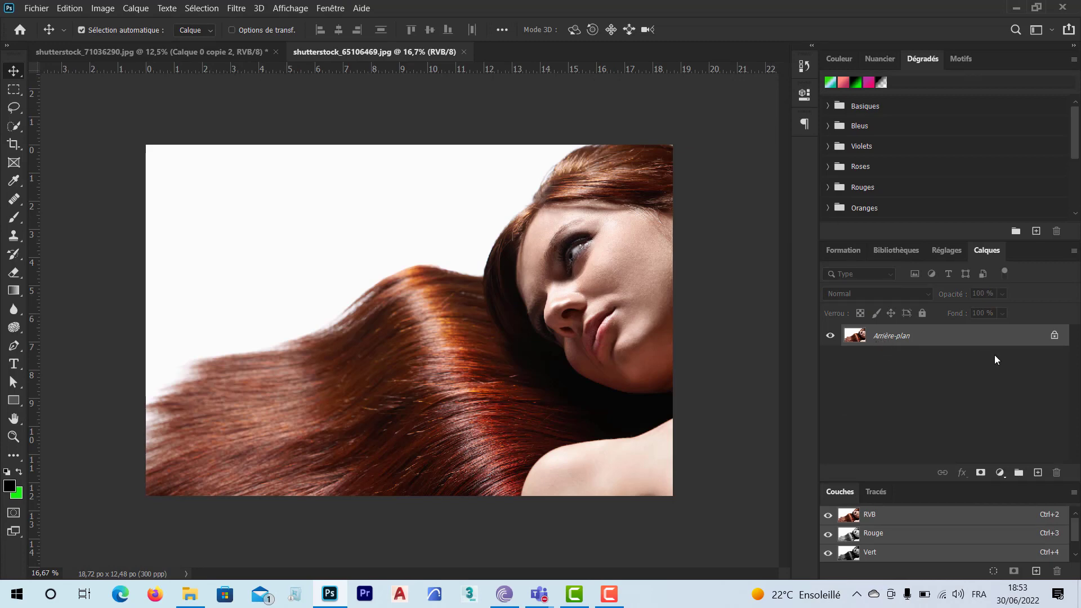
{"action": "left_click", "coordinate": [1054, 336]}
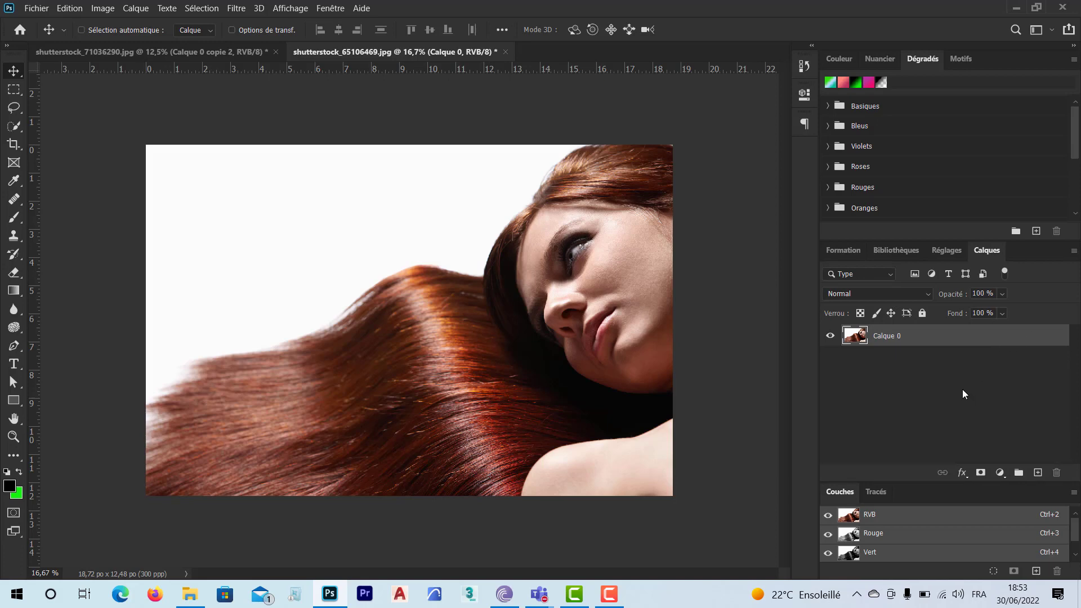
{"action": "key", "text": "ctrl+j"}
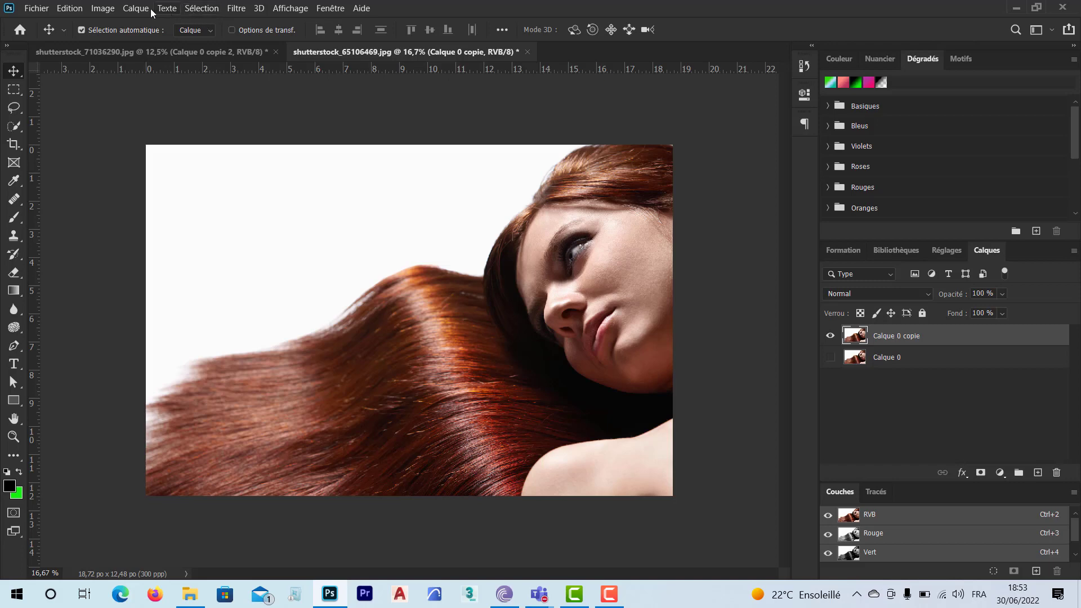
Convert Calque 0 copie to greyscale with default Noir et blanc, then duplicate it as Calque 0 copie 2.
{"action": "left_click", "coordinate": [109, 11]}
{"action": "mouse_move", "coordinate": [118, 40]}
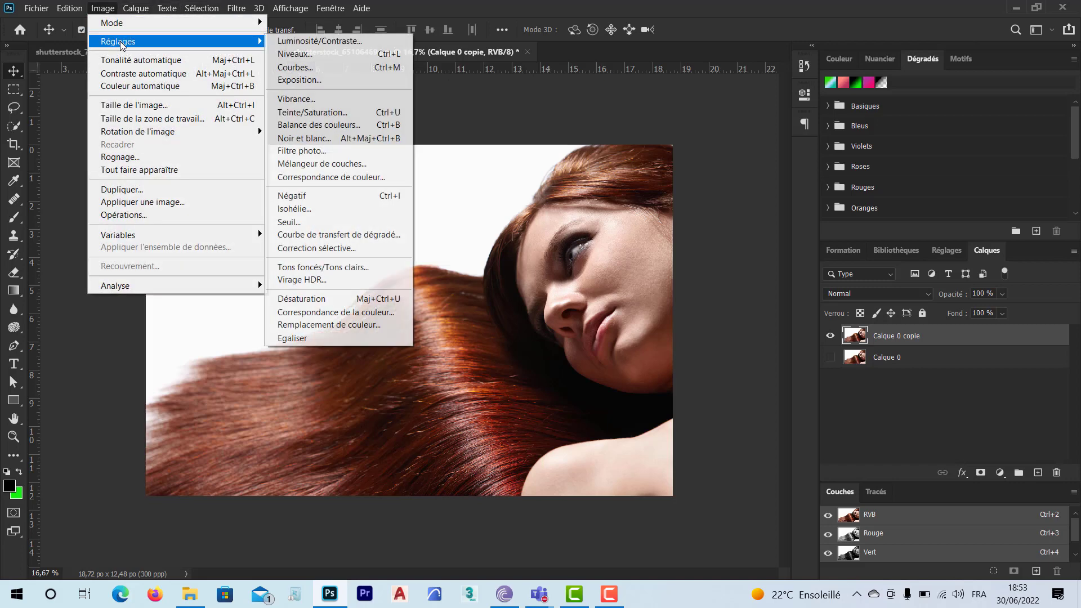
{"action": "left_click", "coordinate": [351, 142]}
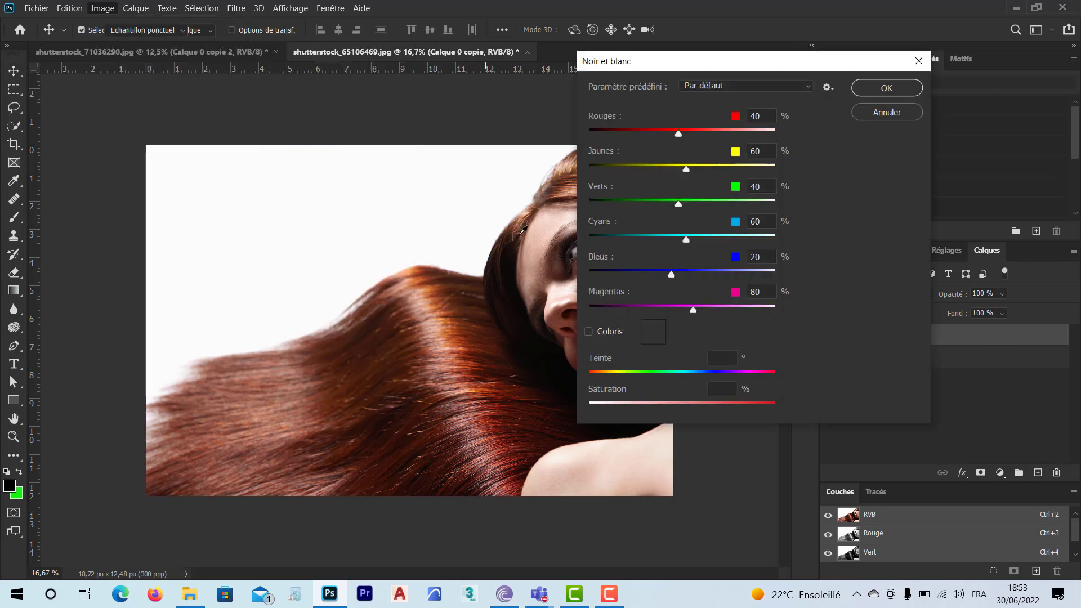
{"action": "left_click", "coordinate": [883, 89]}
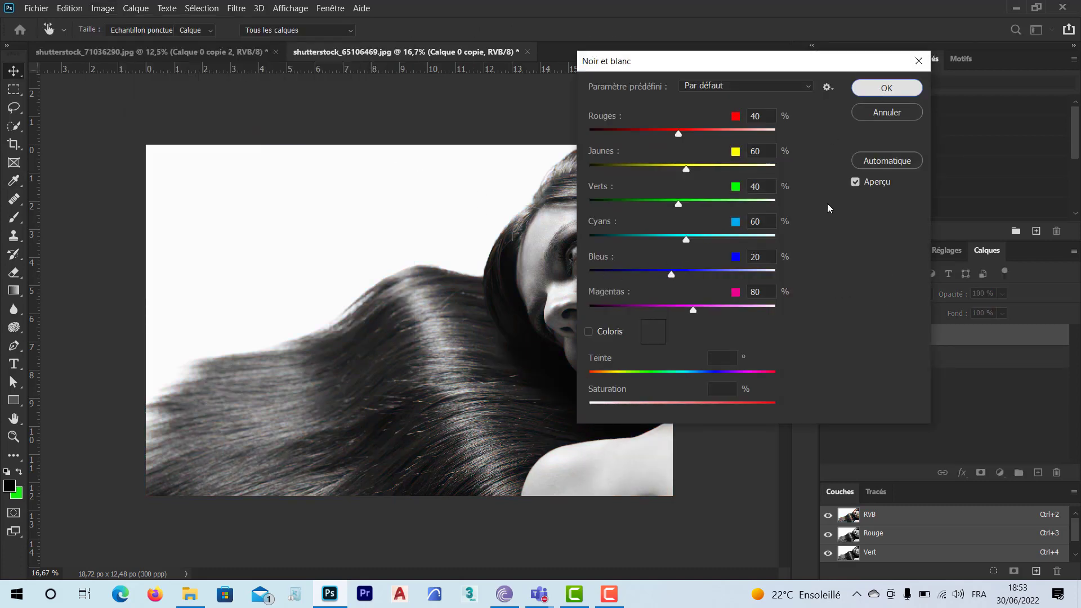
{"action": "key", "text": "ctrl"}
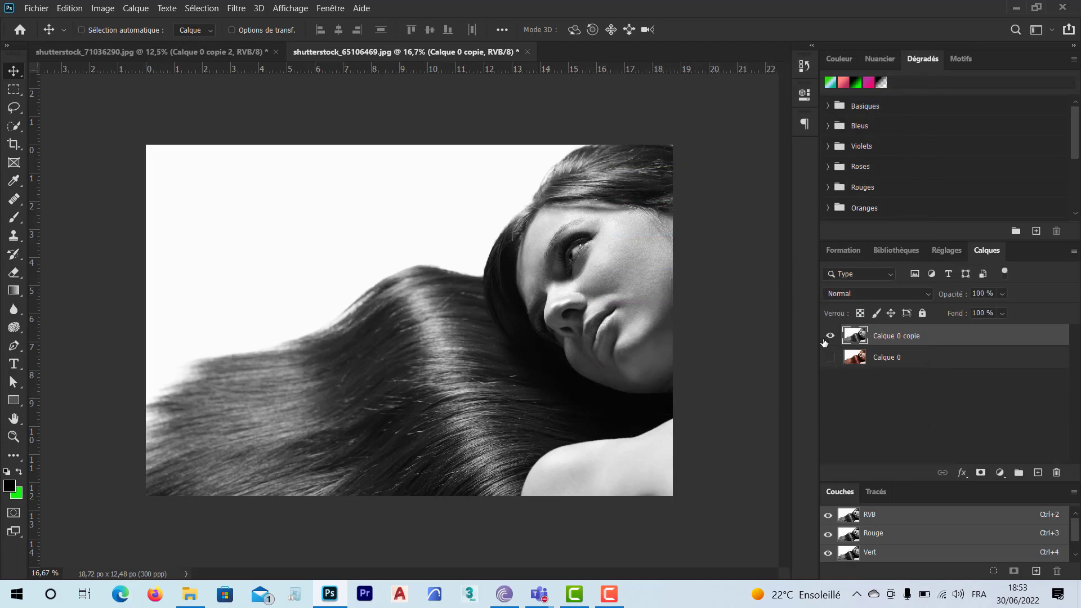
{"action": "key", "text": "ctrl+j"}
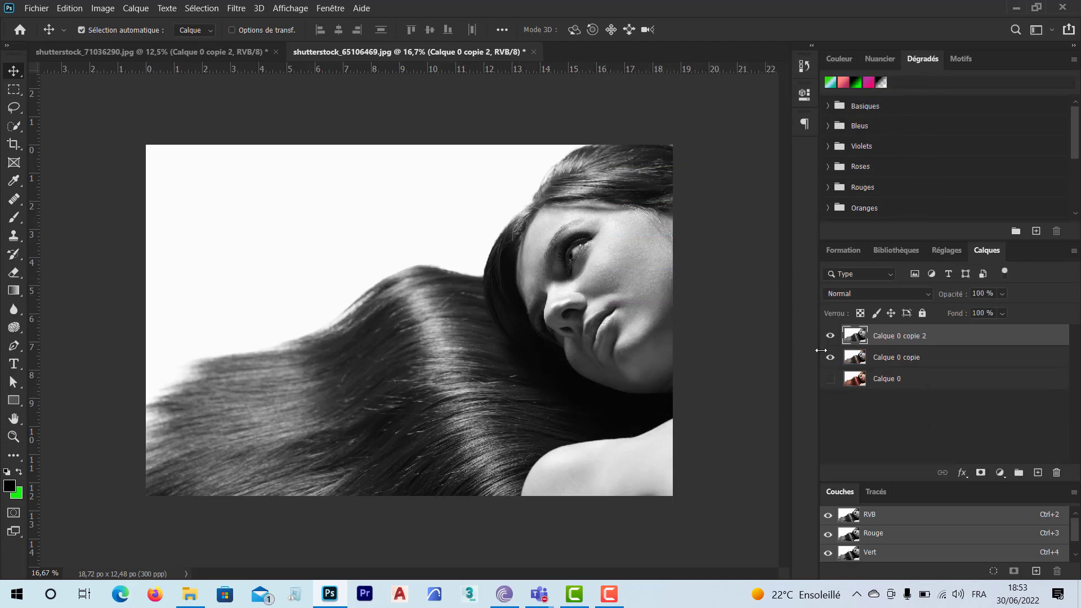
Invert Calque 0 copie 2 with Image > Réglages > Négatif.
{"action": "left_click", "coordinate": [106, 9]}
{"action": "mouse_move", "coordinate": [169, 41]}
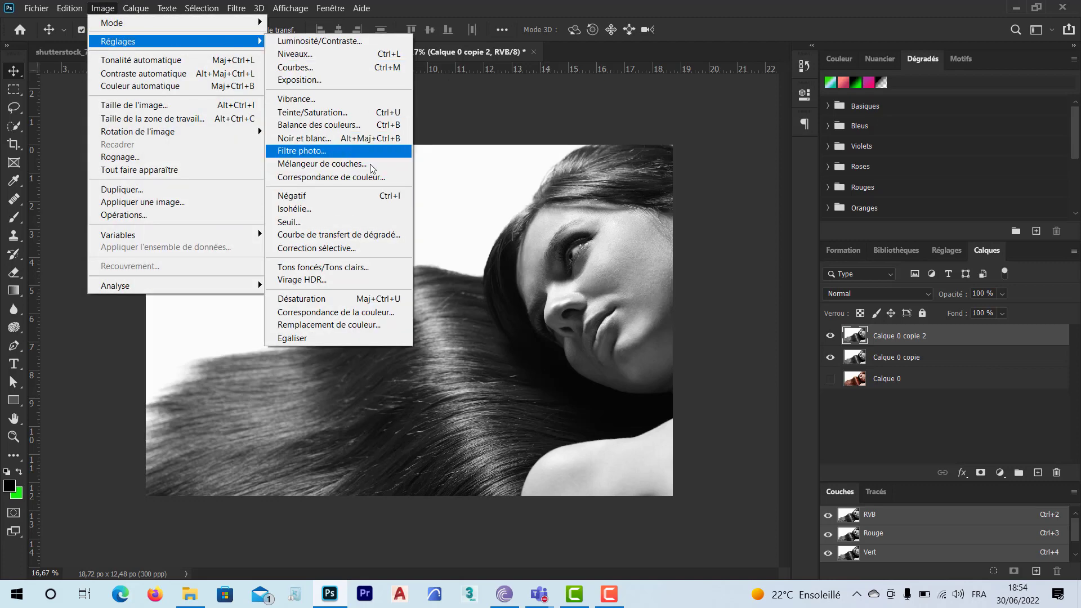
{"action": "left_click", "coordinate": [366, 194]}
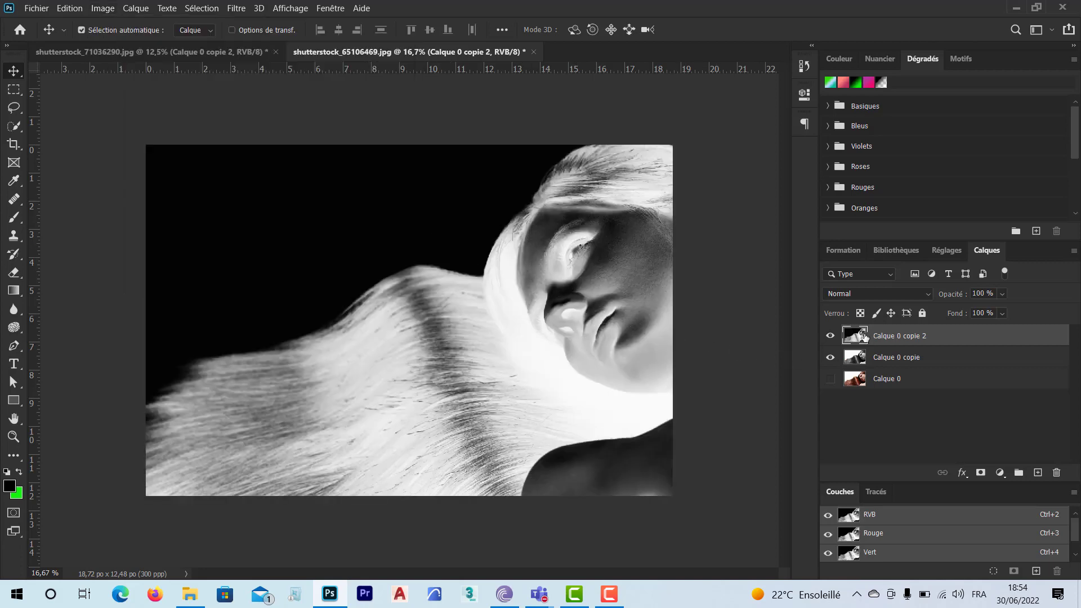
{"action": "left_click", "coordinate": [918, 295]}
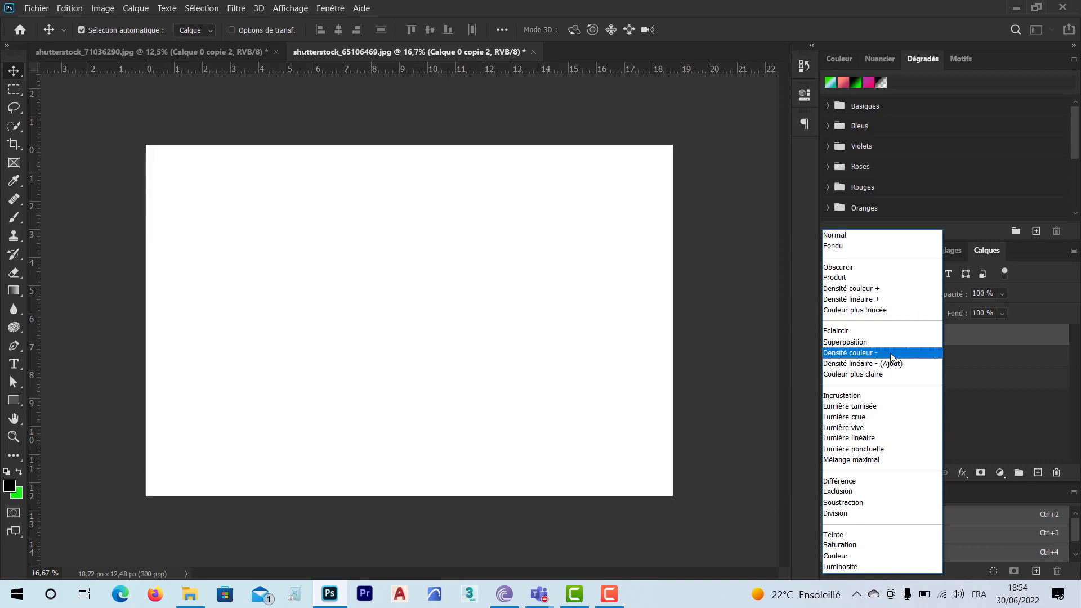
Set Calque 0 copie 2 to Densité couleur - and apply a 5,6-pixel Flou gaussien.
{"action": "left_click", "coordinate": [891, 353]}
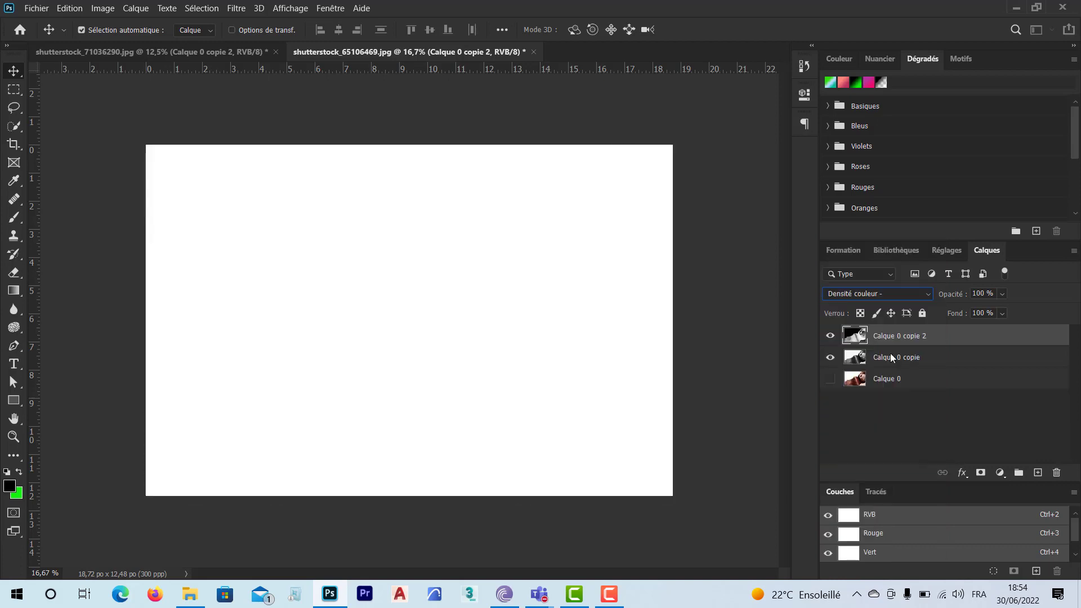
{"action": "left_click", "coordinate": [234, 9]}
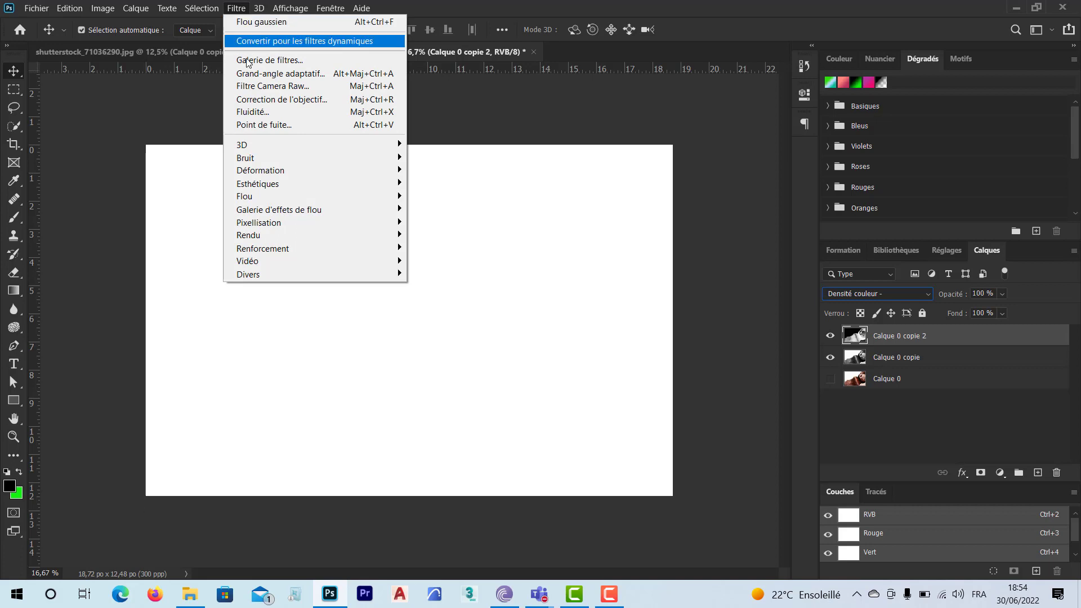
{"action": "mouse_move", "coordinate": [245, 196]}
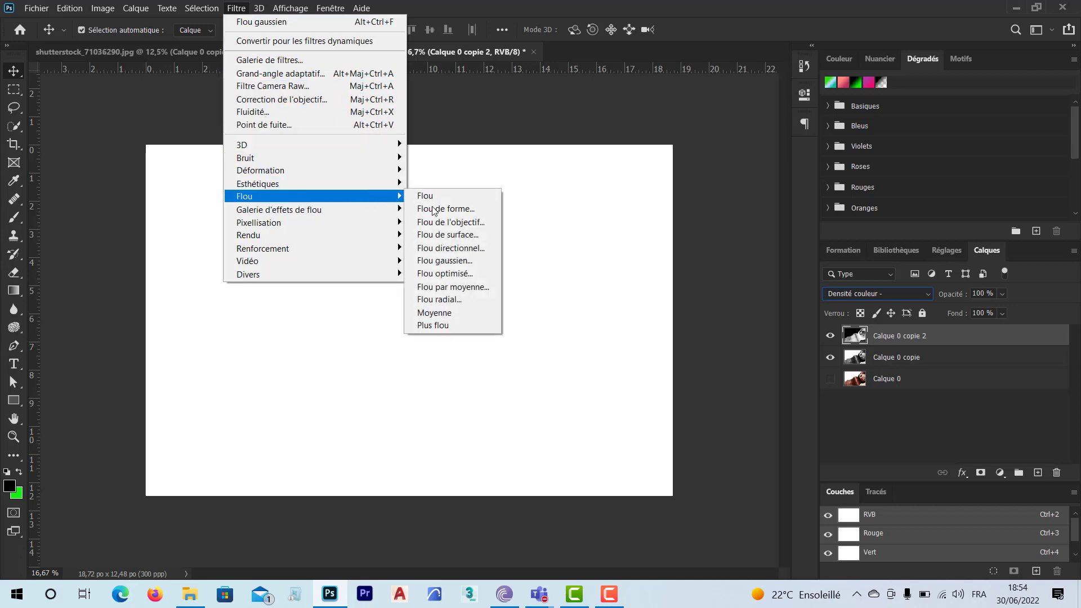
{"action": "left_click", "coordinate": [474, 263]}
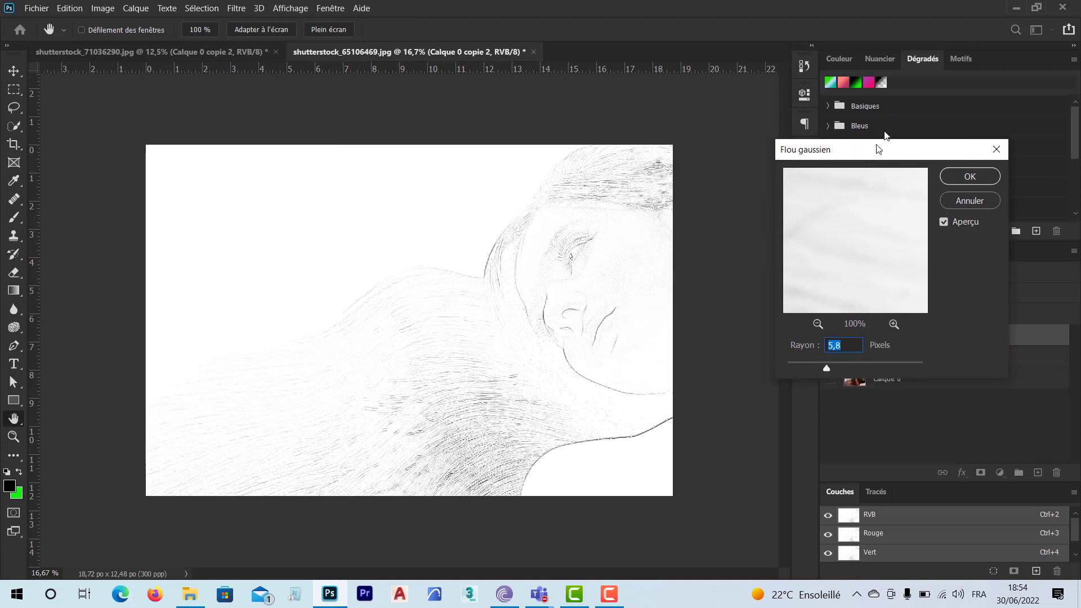
{"action": "left_click_drag", "start_coordinate": [731, 166], "coordinate": [881, 101]}
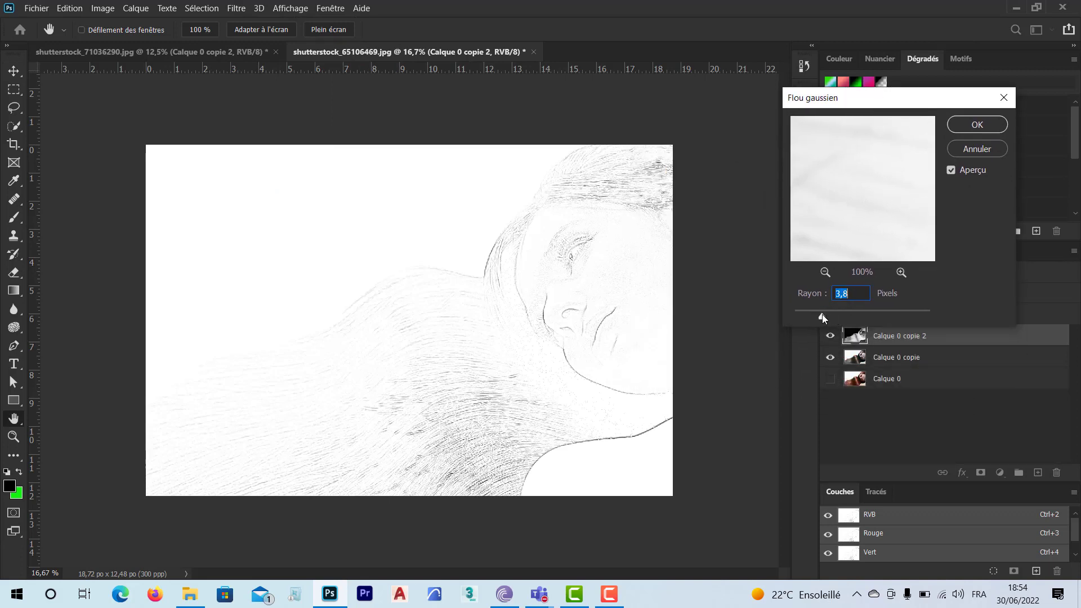
{"action": "mouse_move", "coordinate": [822, 314]}
{"action": "left_mouse_down"}
{"action": "mouse_move", "coordinate": [845, 317]}
{"action": "mouse_move", "coordinate": [829, 316]}
{"action": "left_mouse_up"}
{"action": "left_click", "coordinate": [977, 124]}
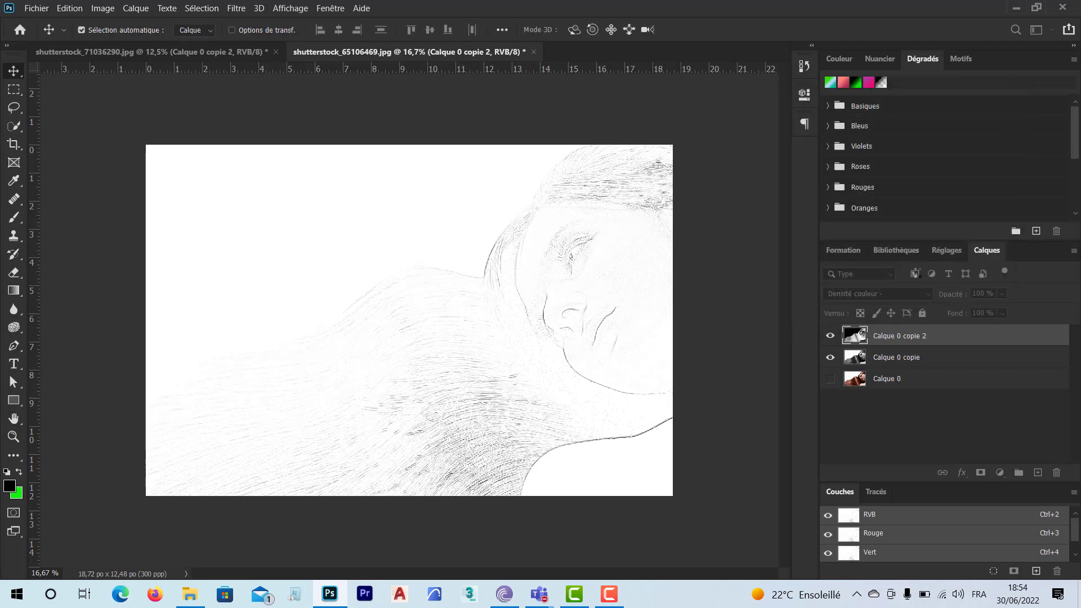
{"action": "left_click", "coordinate": [830, 359]}
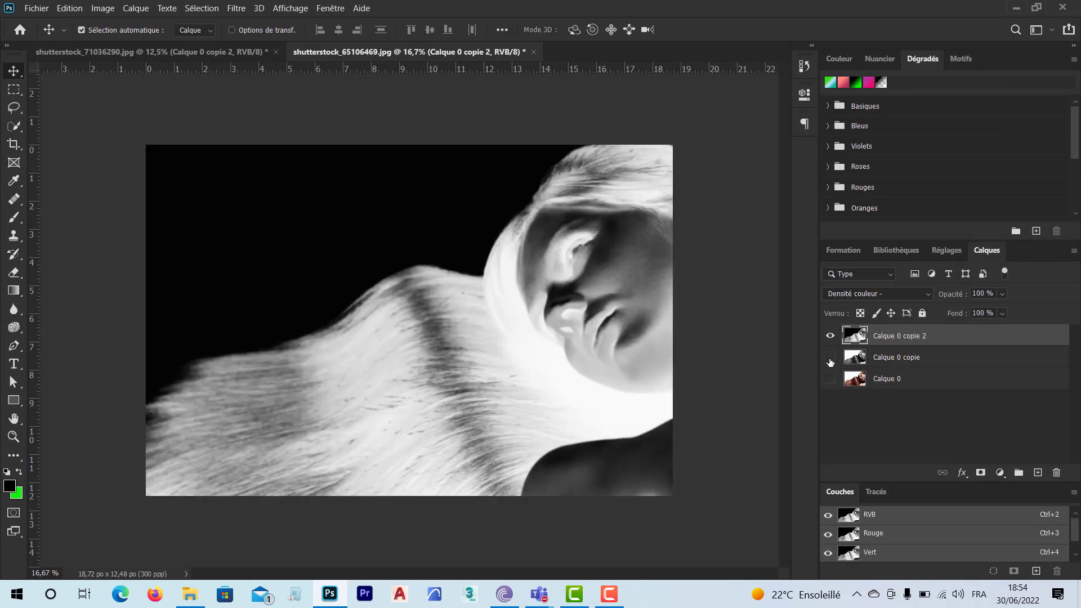
{"action": "left_click", "coordinate": [830, 380]}
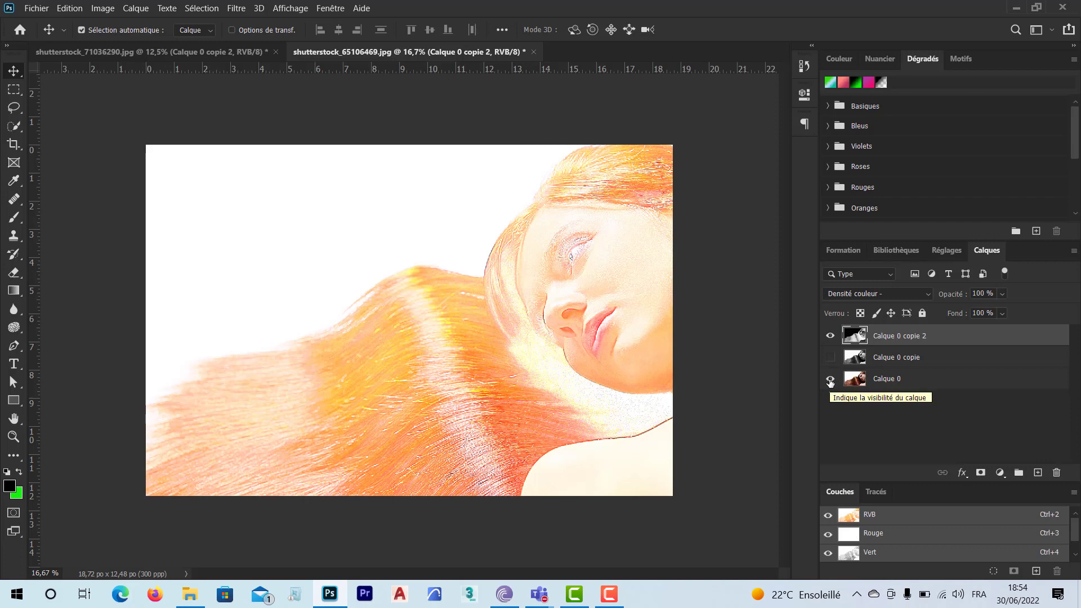
{"action": "left_click", "coordinate": [830, 380]}
{"action": "left_click", "coordinate": [830, 358]}
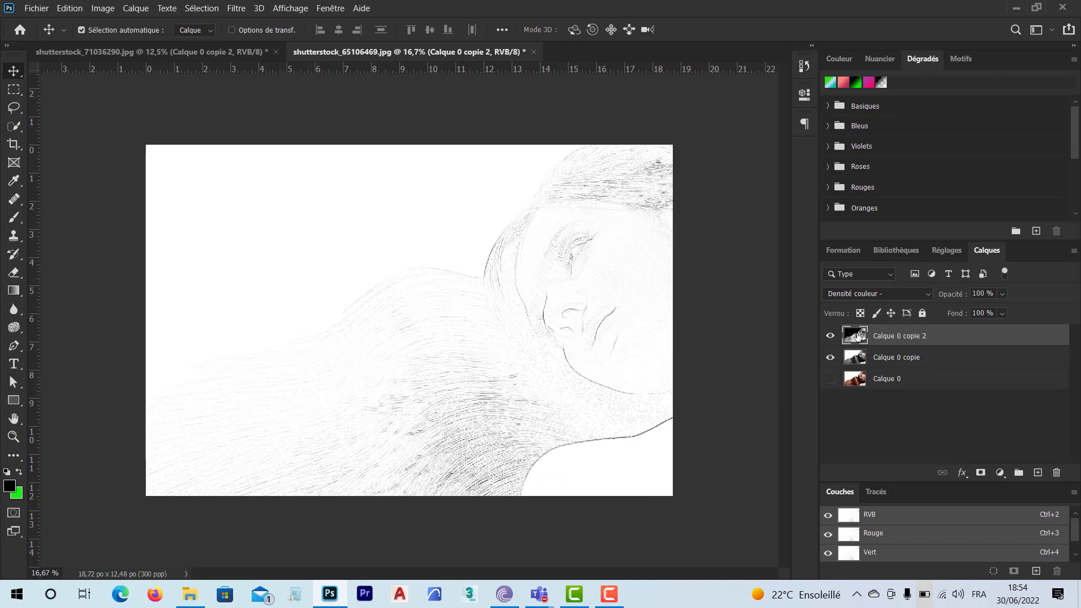
Merge the hair photo's two copy layers into Calque 0 copie 2, then display the tower render document.
{"action": "left_click", "coordinate": [858, 359], "text": "shift"}
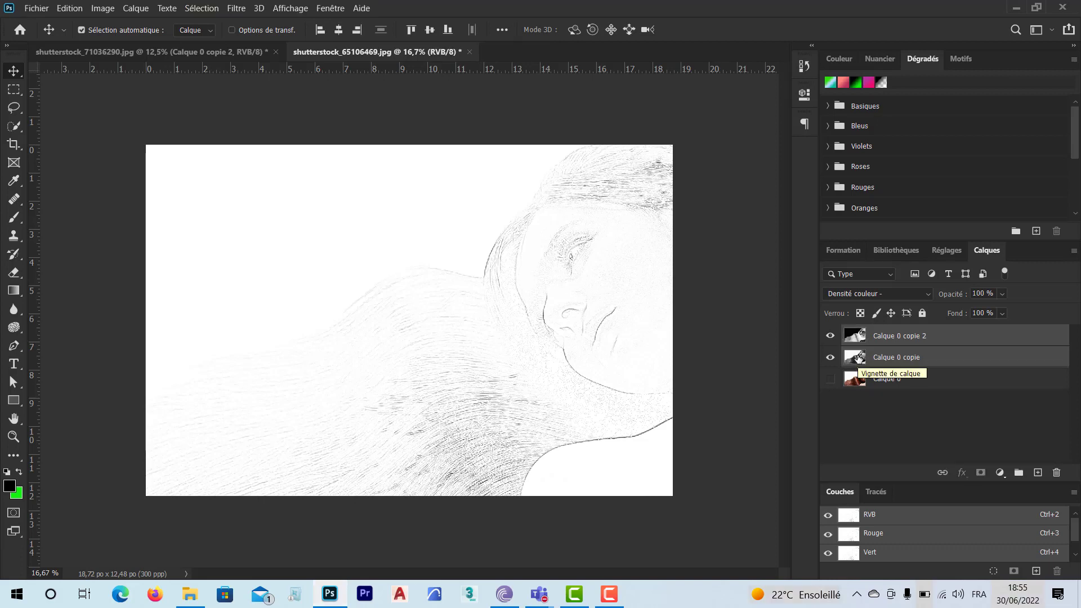
{"action": "right_click", "coordinate": [858, 359]}
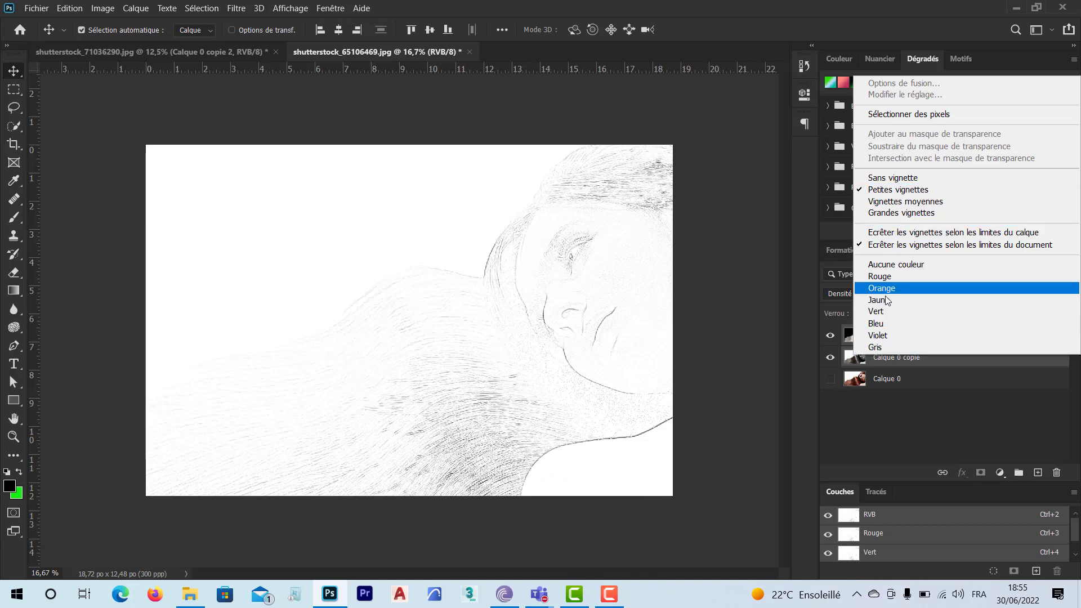
{"action": "left_click", "coordinate": [873, 359]}
{"action": "key", "text": "ctrl"}
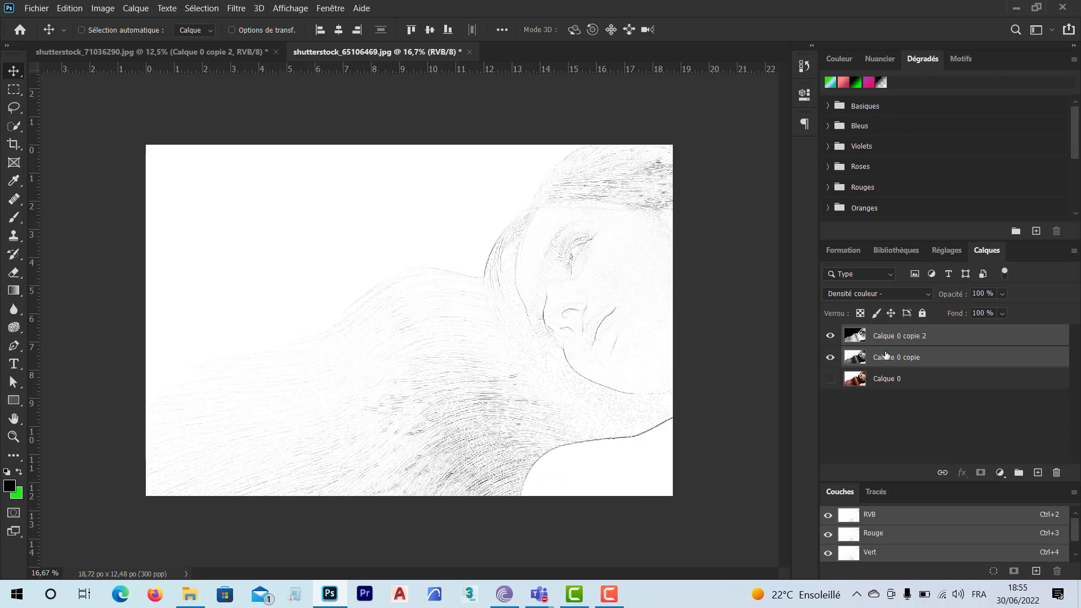
{"action": "key", "text": "ctrl+e"}
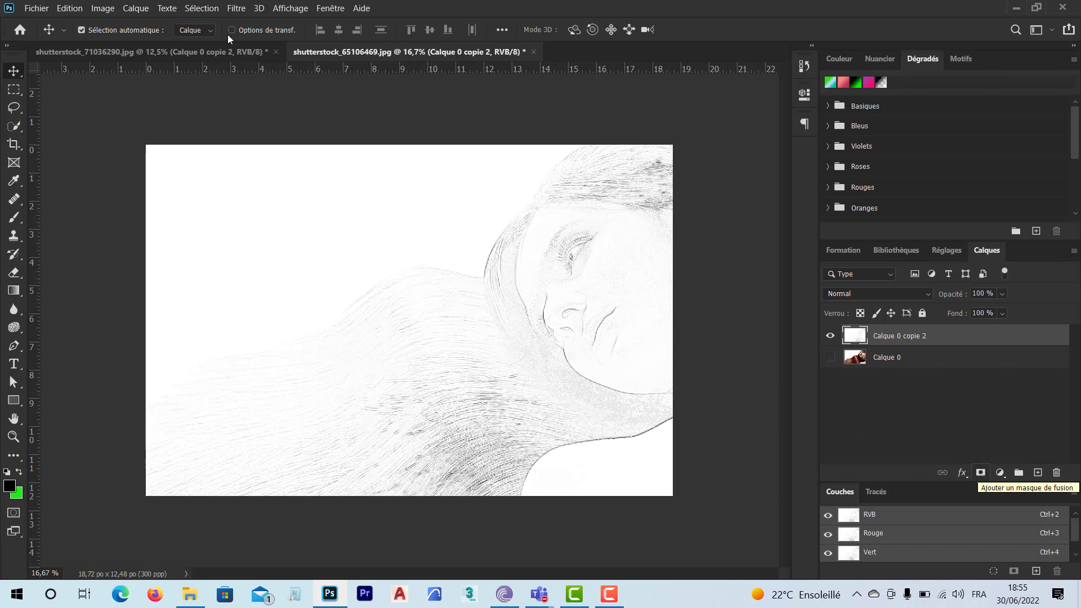
{"action": "left_click", "coordinate": [196, 49]}
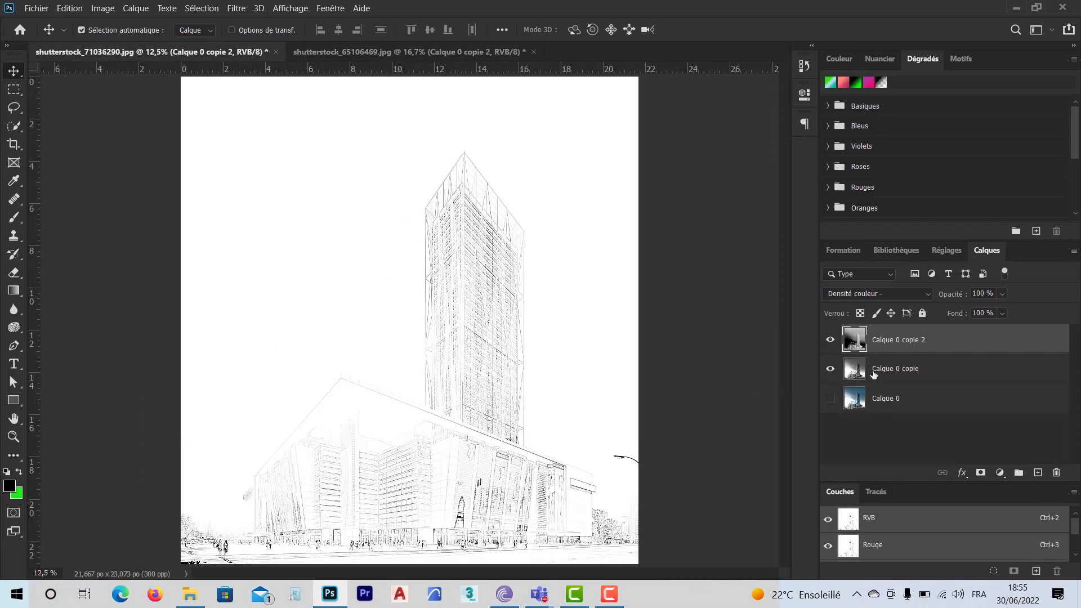
Merge the tower's copy layers, hide Calque 0, and add a white layer mask to the sketch layer.
{"action": "left_click", "coordinate": [858, 376], "text": "shift"}
{"action": "key", "text": "ctrl"}
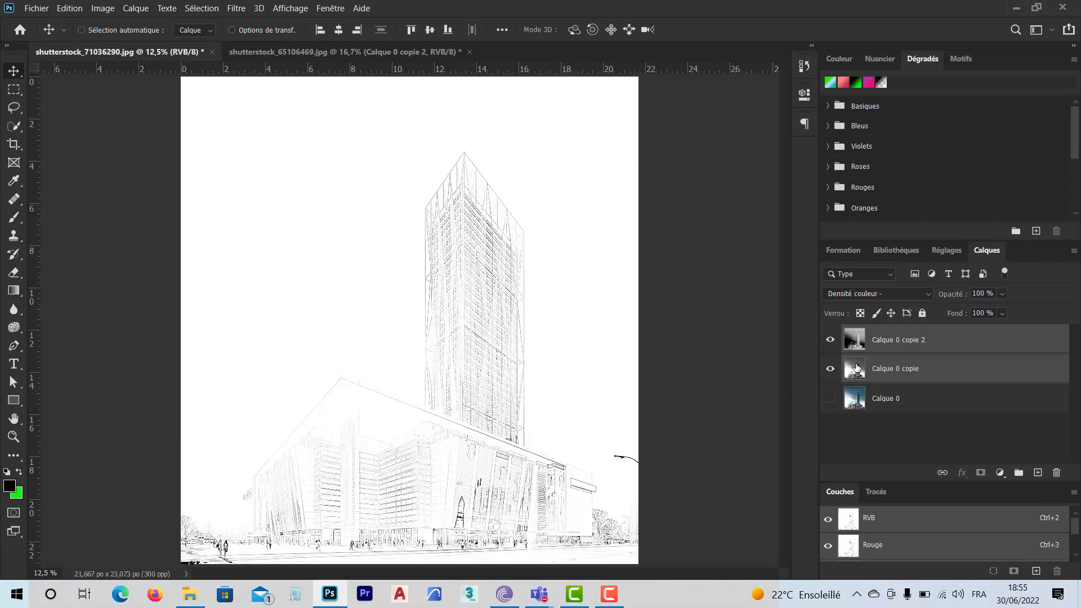
{"action": "key", "text": "ctrl+e"}
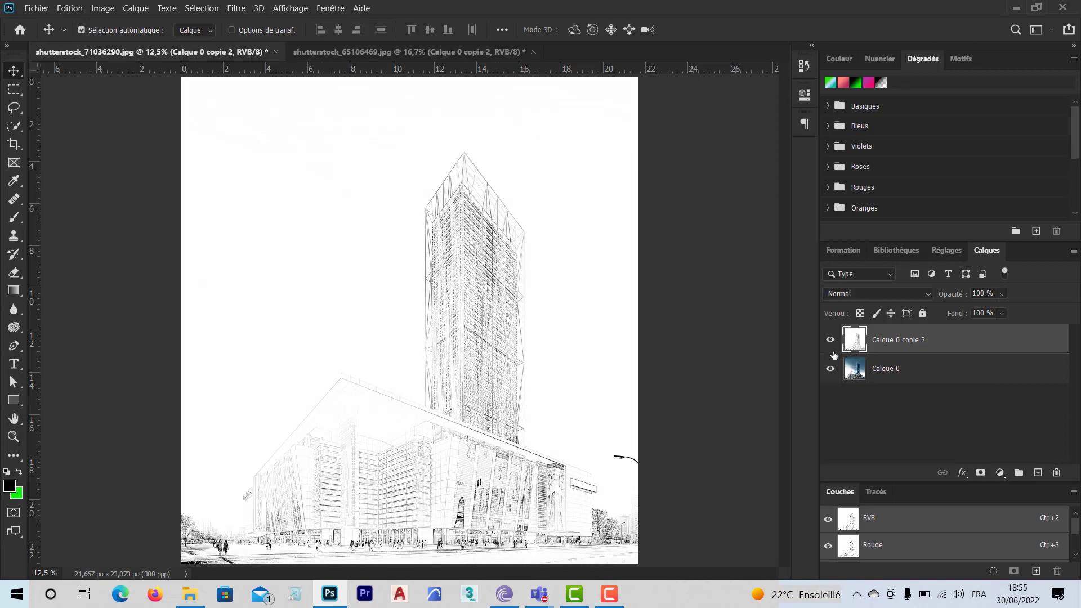
{"action": "left_click", "coordinate": [831, 370]}
{"action": "left_click", "coordinate": [981, 473]}
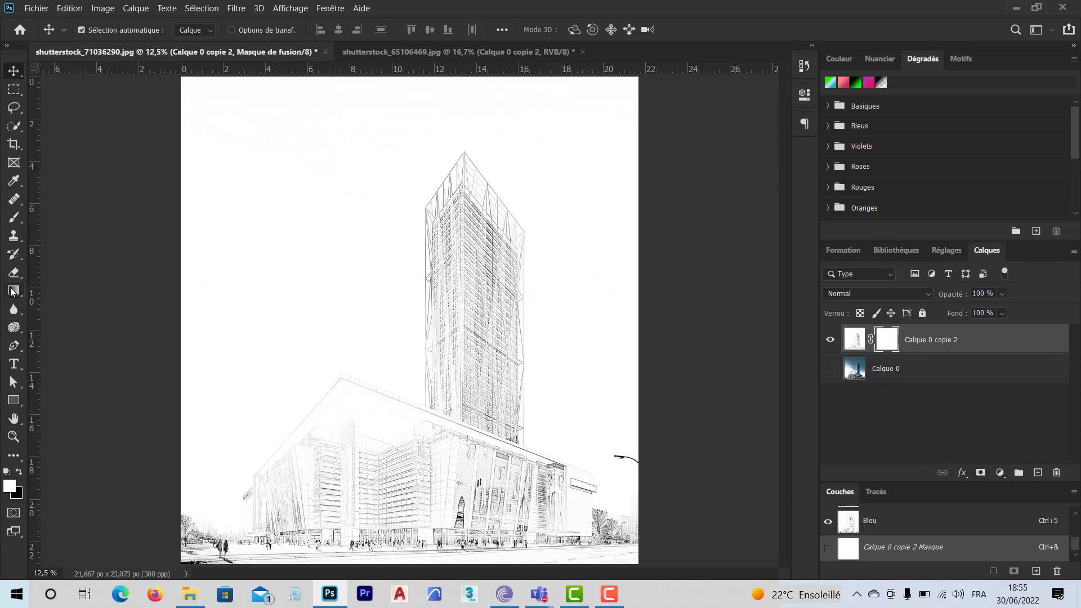
{"action": "left_click", "coordinate": [12, 291]}
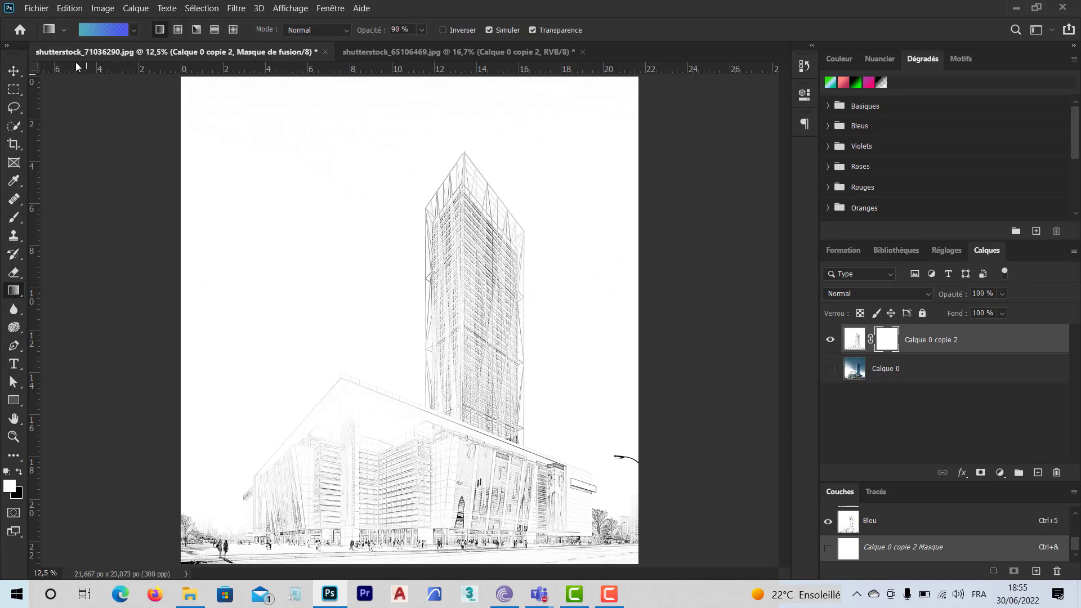
Open the Gradient Editor and set the left colour stop to black.
{"action": "left_click", "coordinate": [52, 30]}
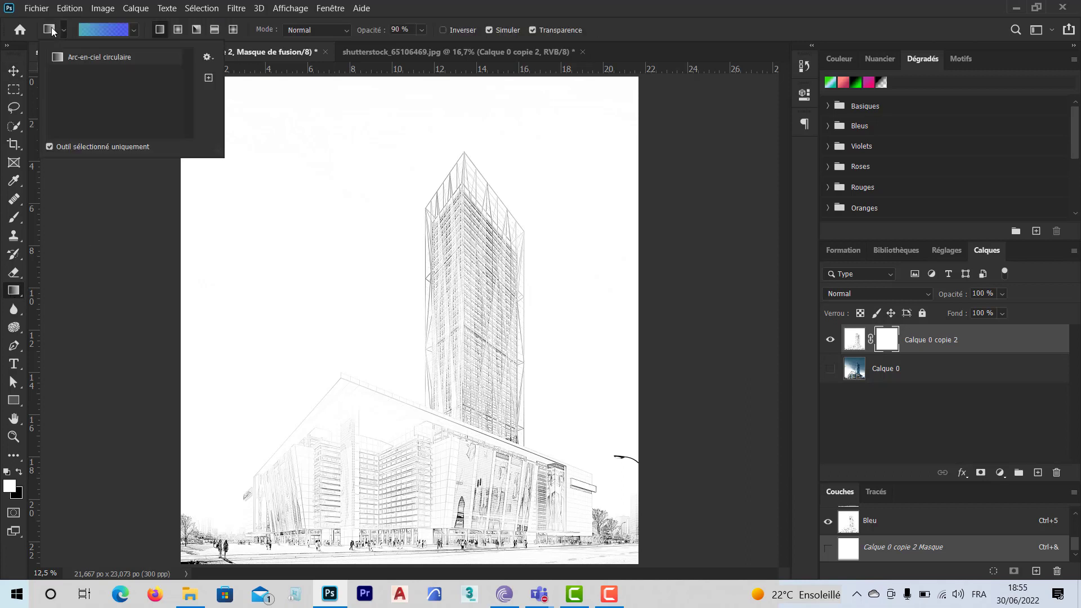
{"action": "left_click", "coordinate": [135, 31]}
{"action": "left_click", "coordinate": [120, 31]}
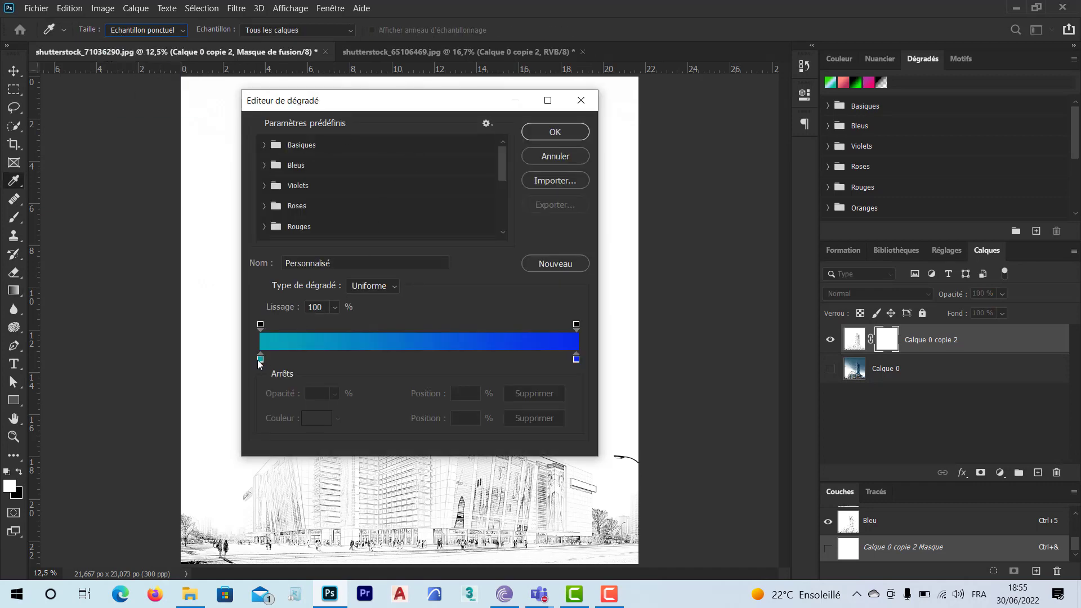
{"action": "left_click", "coordinate": [260, 359]}
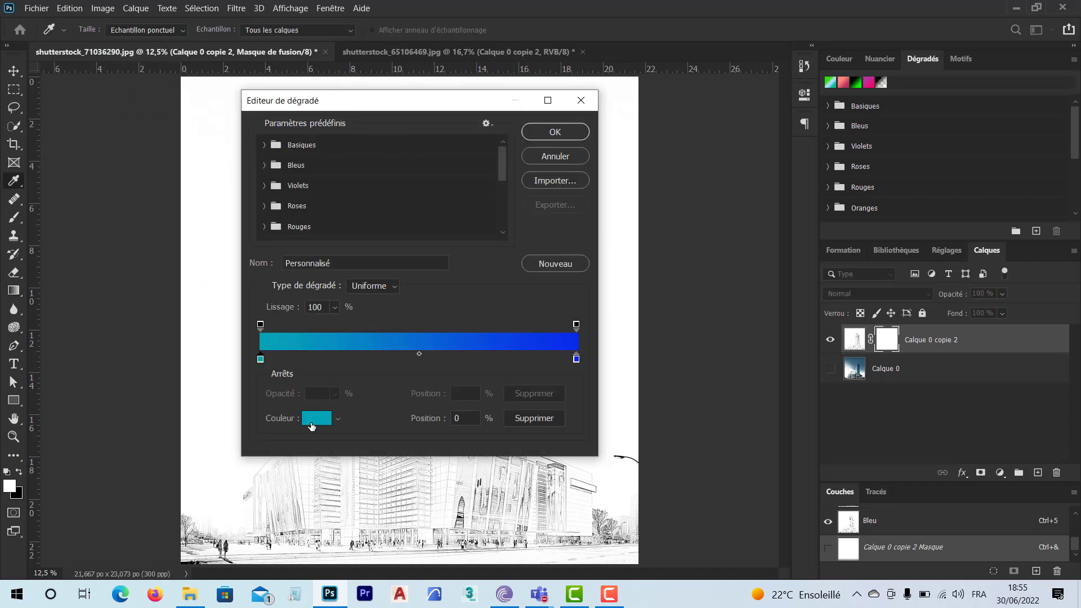
{"action": "left_click", "coordinate": [312, 421]}
{"action": "left_click", "coordinate": [268, 298]}
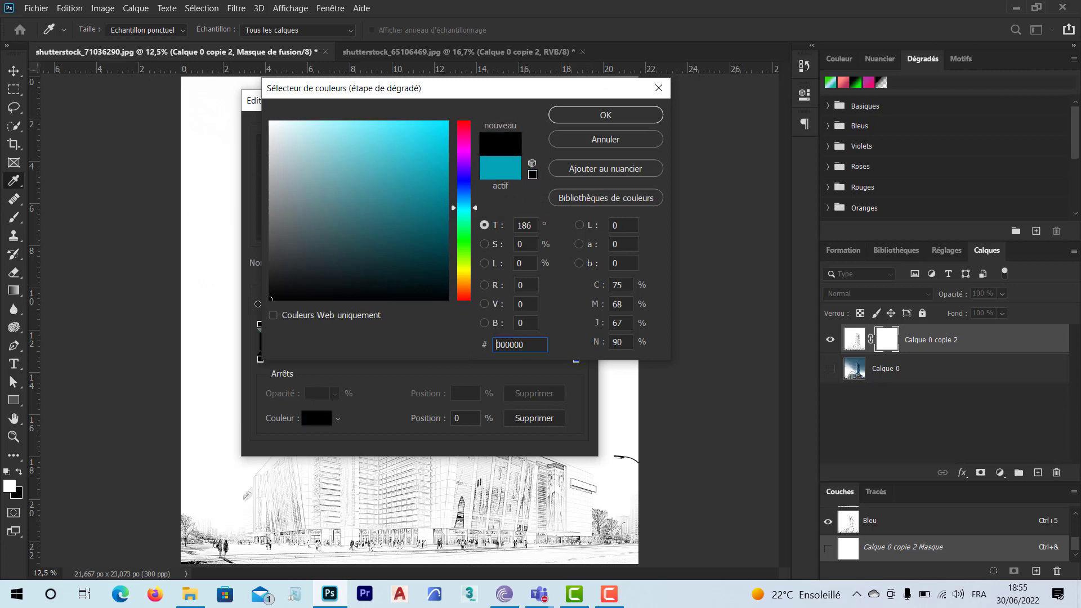
{"action": "left_click", "coordinate": [568, 117]}
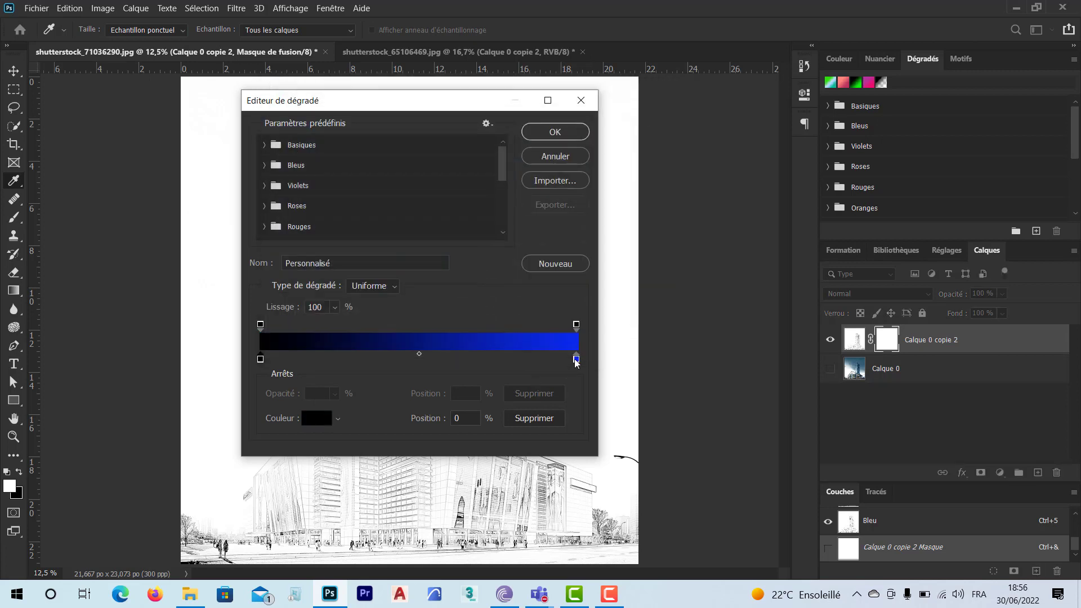
Set the gradient's right colour stop to white.
{"action": "left_click", "coordinate": [576, 359]}
{"action": "left_click", "coordinate": [312, 421]}
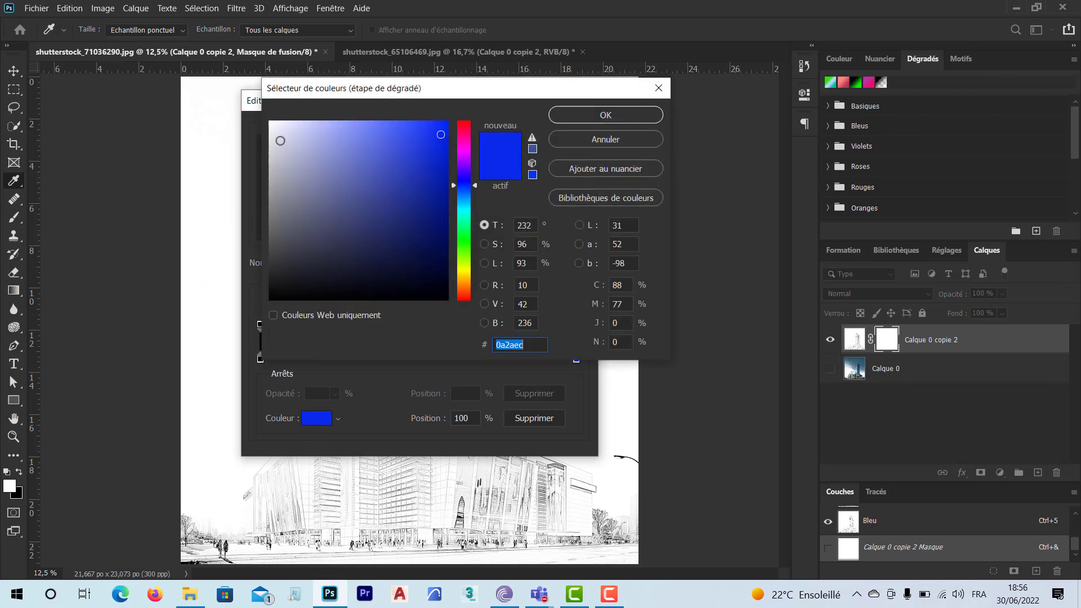
{"action": "left_click", "coordinate": [270, 122]}
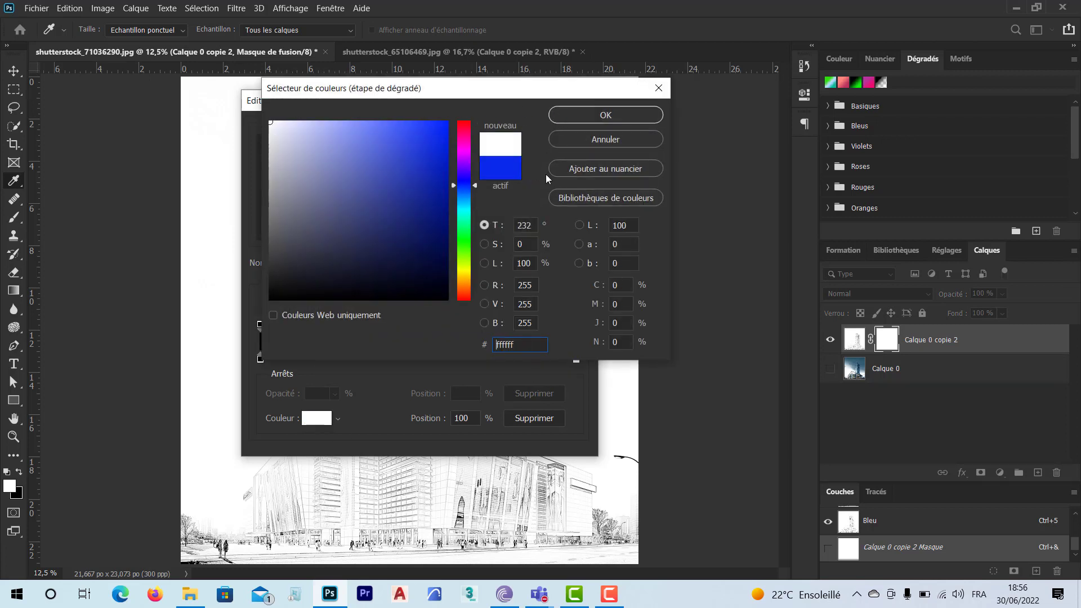
{"action": "left_click", "coordinate": [583, 115]}
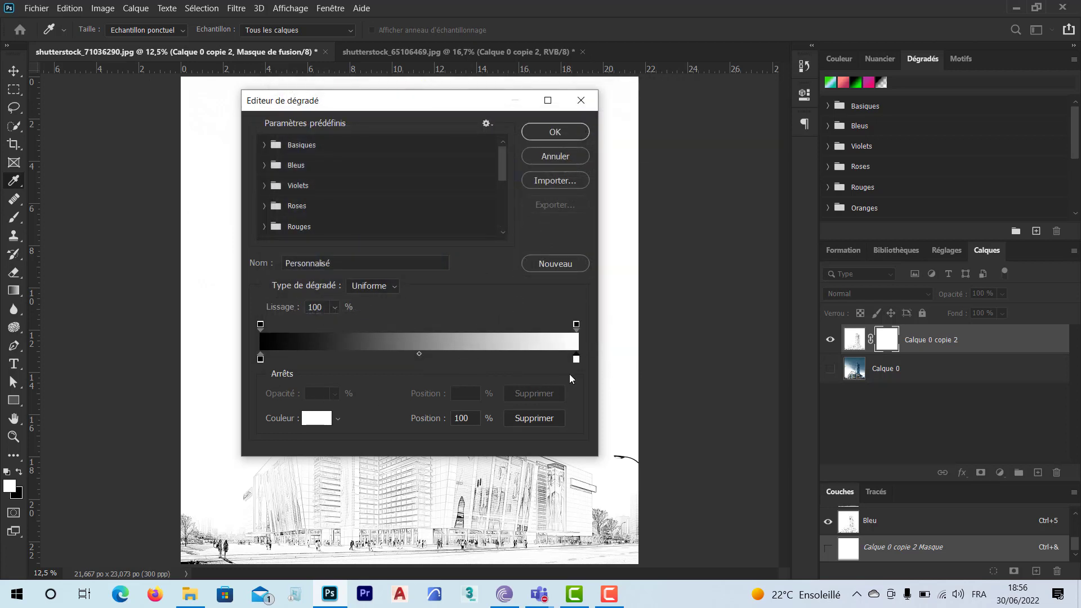
{"action": "left_click", "coordinate": [311, 420]}
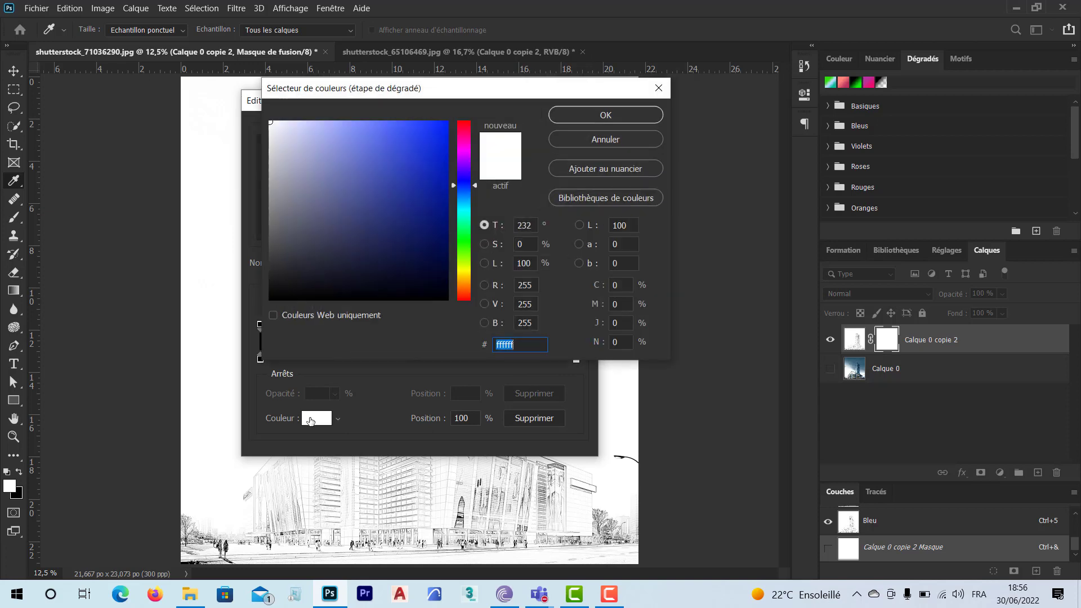
{"action": "left_click", "coordinate": [584, 116]}
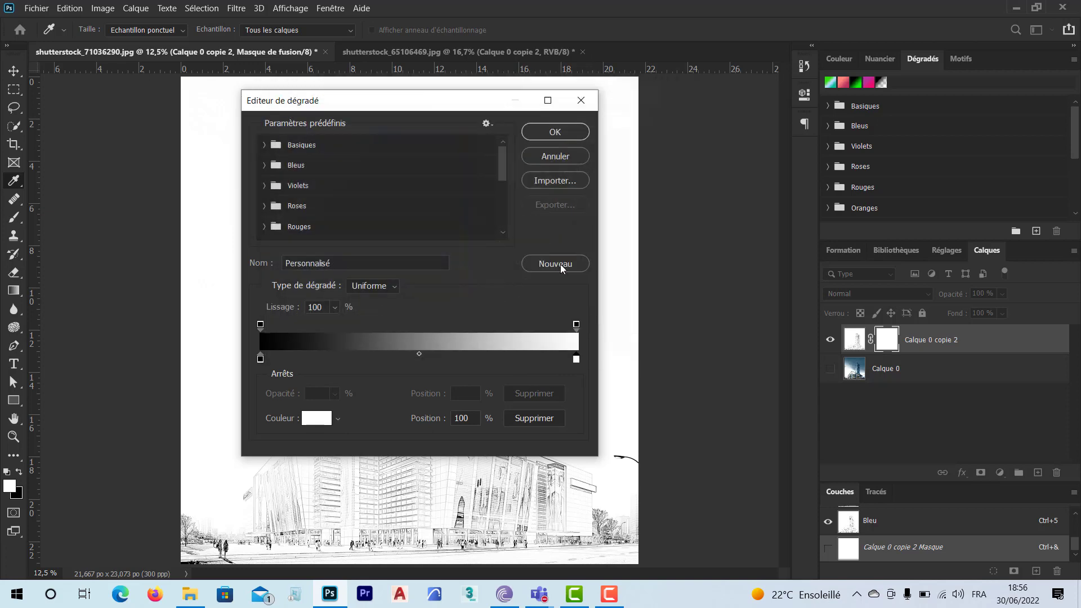
{"action": "left_click", "coordinate": [576, 361]}
{"action": "left_click", "coordinate": [260, 360]}
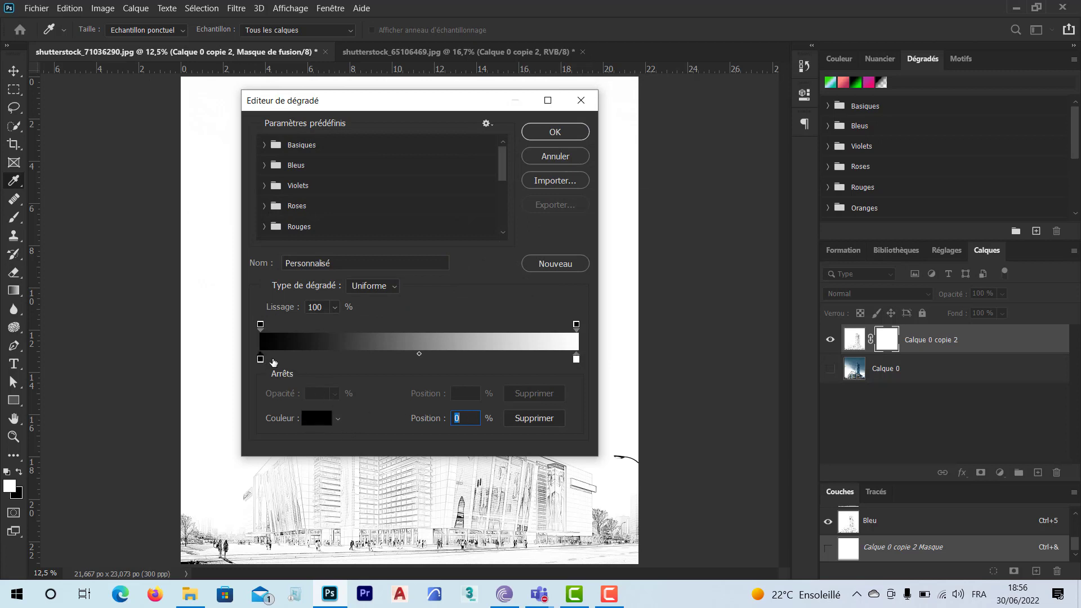
{"action": "left_click", "coordinate": [577, 360]}
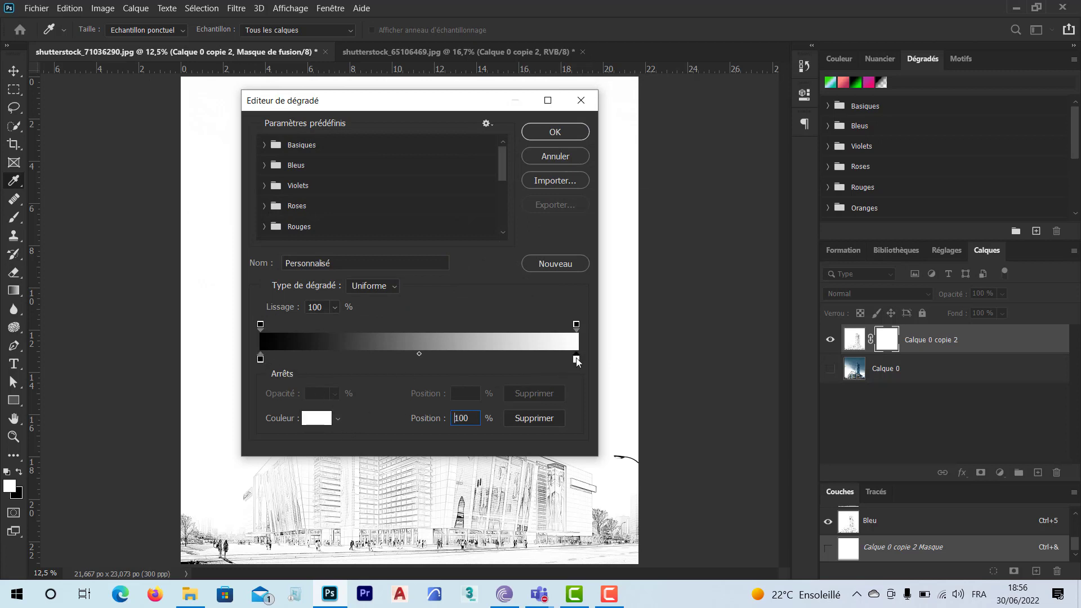
{"action": "left_click", "coordinate": [260, 359]}
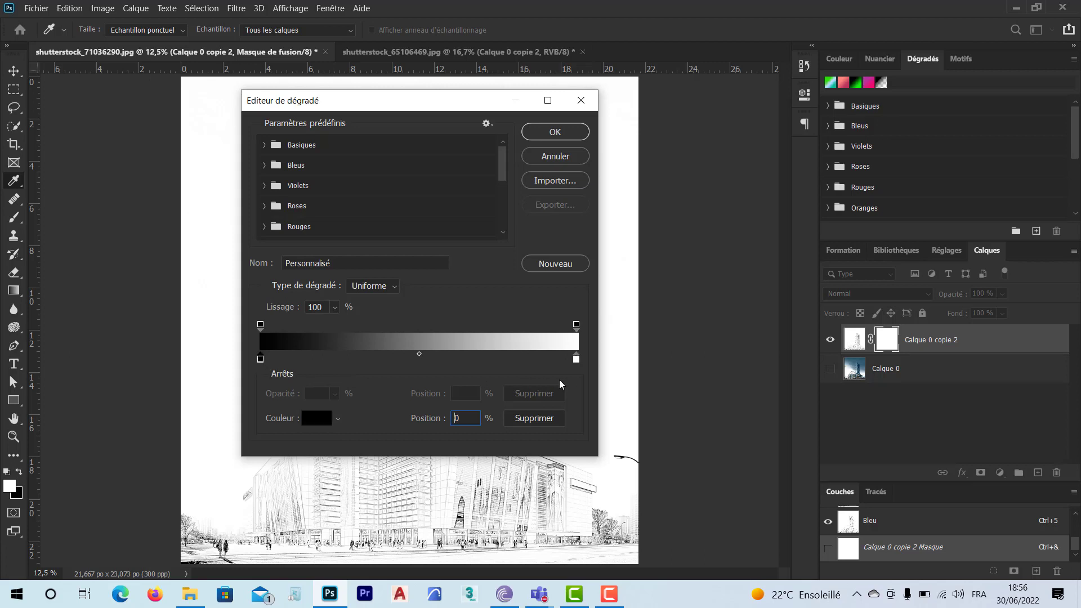
{"action": "left_click", "coordinate": [577, 359]}
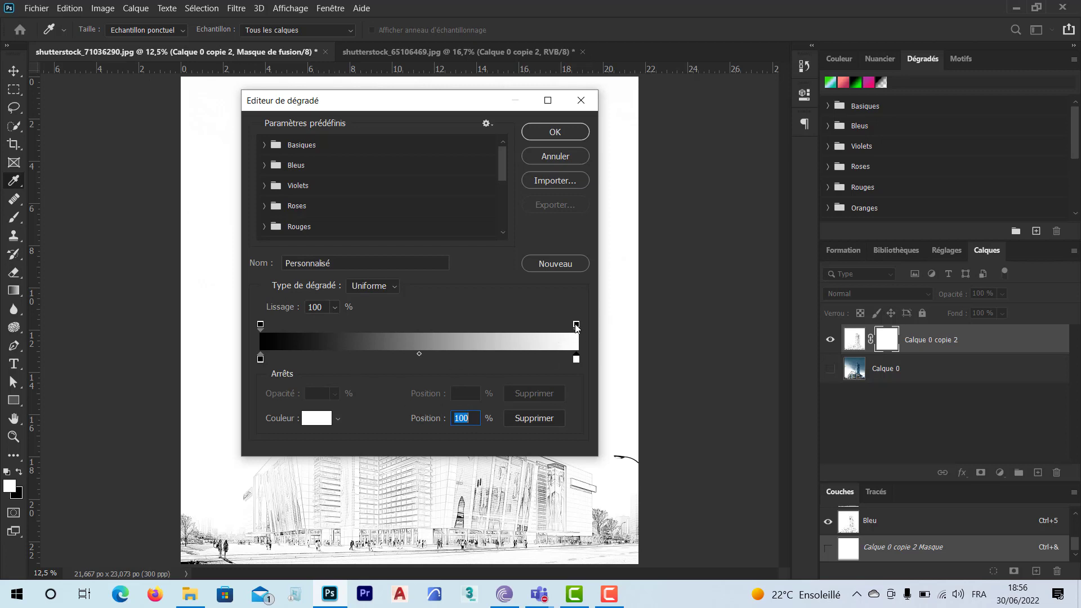
Set the right opacity stop to 0% so the gradient fades to transparent.
{"action": "left_click", "coordinate": [576, 326]}
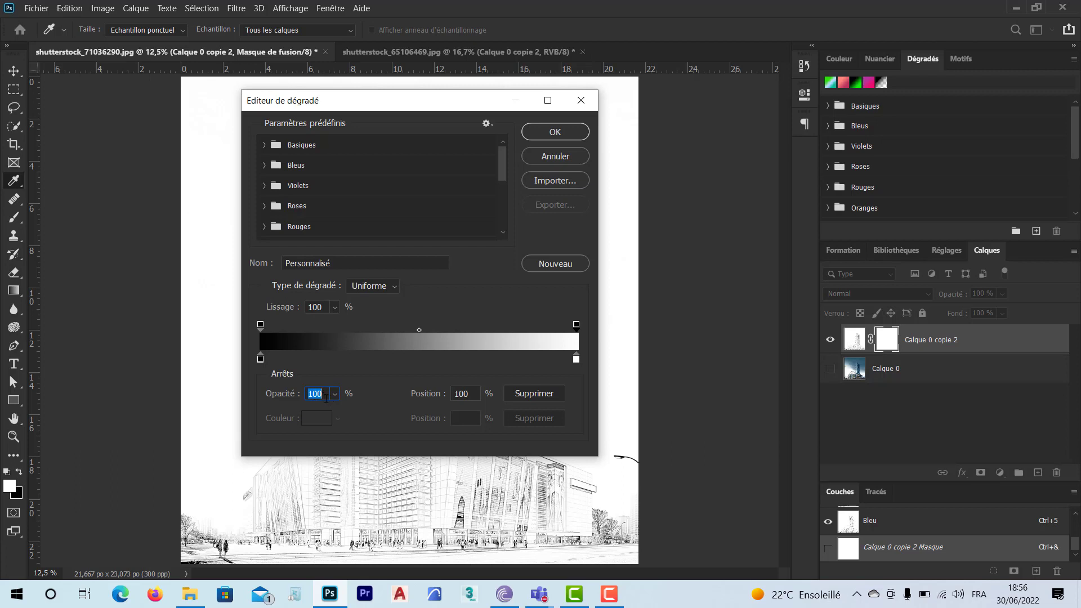
{"action": "type", "text": "0"}
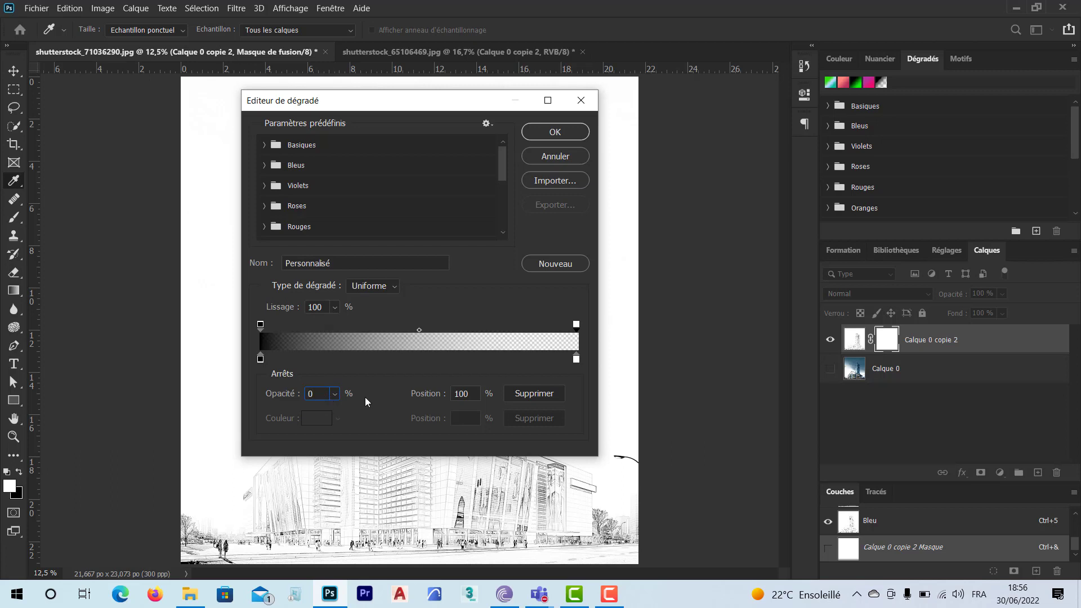
{"action": "key", "text": "Return"}
Drag the black-to-transparent gradient across the tower sketch's mask from the right, with Calque 0 shown beneath.
{"action": "left_click", "coordinate": [550, 138]}
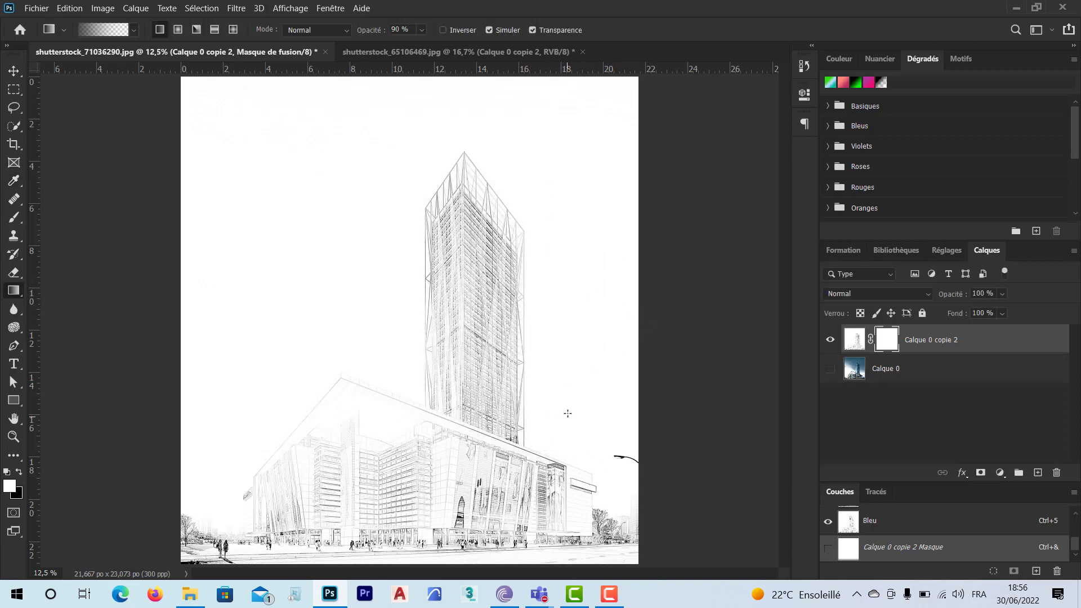
{"action": "left_click_drag", "start_coordinate": [623, 366], "coordinate": [476, 370]}
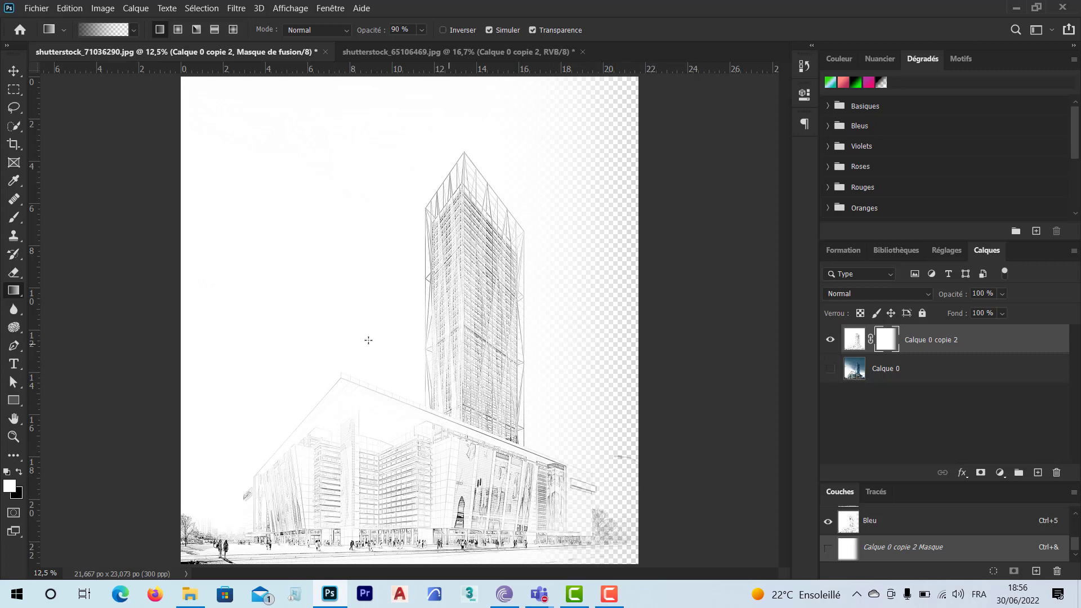
{"action": "left_click_drag", "start_coordinate": [340, 341], "coordinate": [639, 341]}
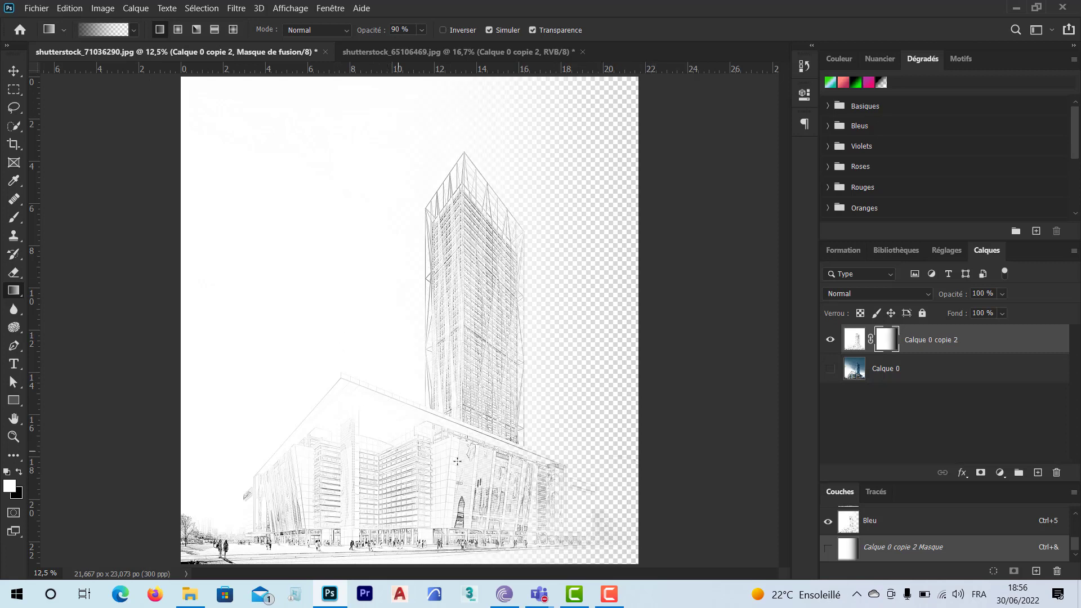
{"action": "left_click", "coordinate": [830, 369]}
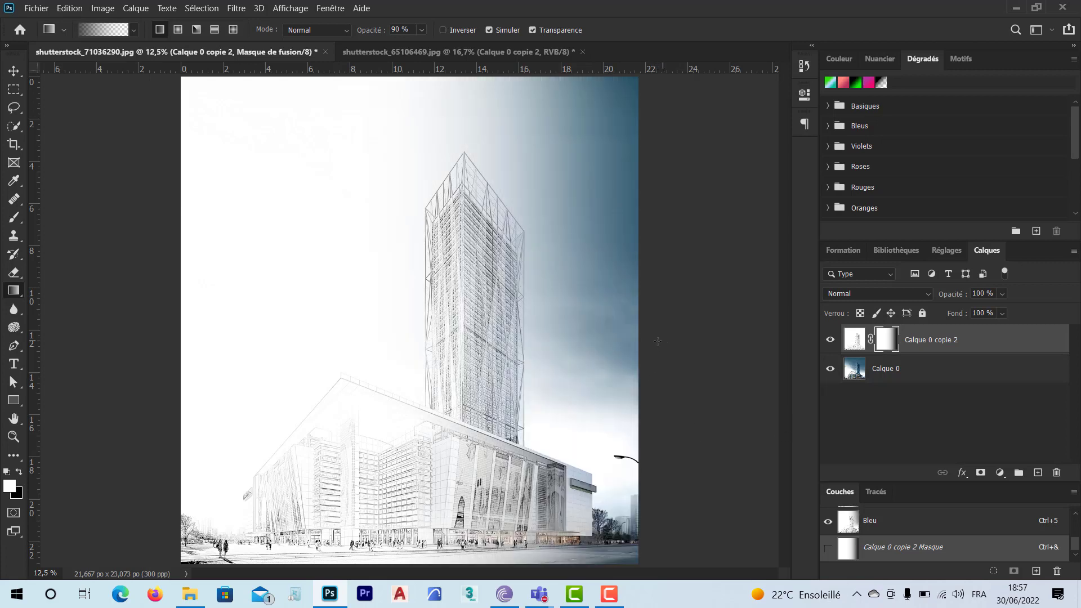
{"action": "left_click_drag", "start_coordinate": [658, 340], "coordinate": [304, 342]}
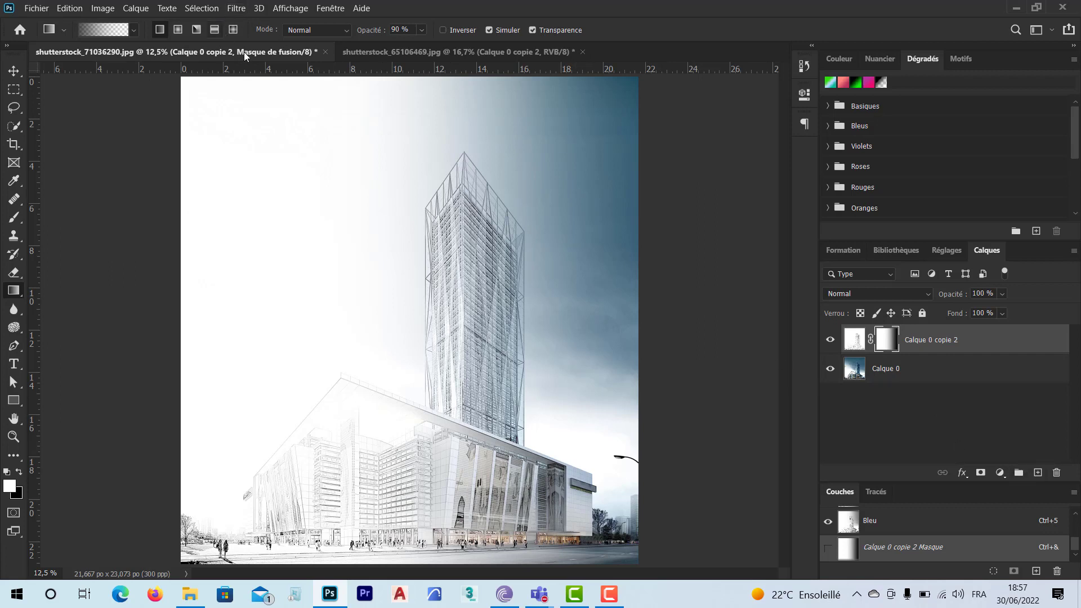
On the hair photo, add a layer mask and drag a gradient so the left hair shows colour.
{"action": "left_click", "coordinate": [410, 54]}
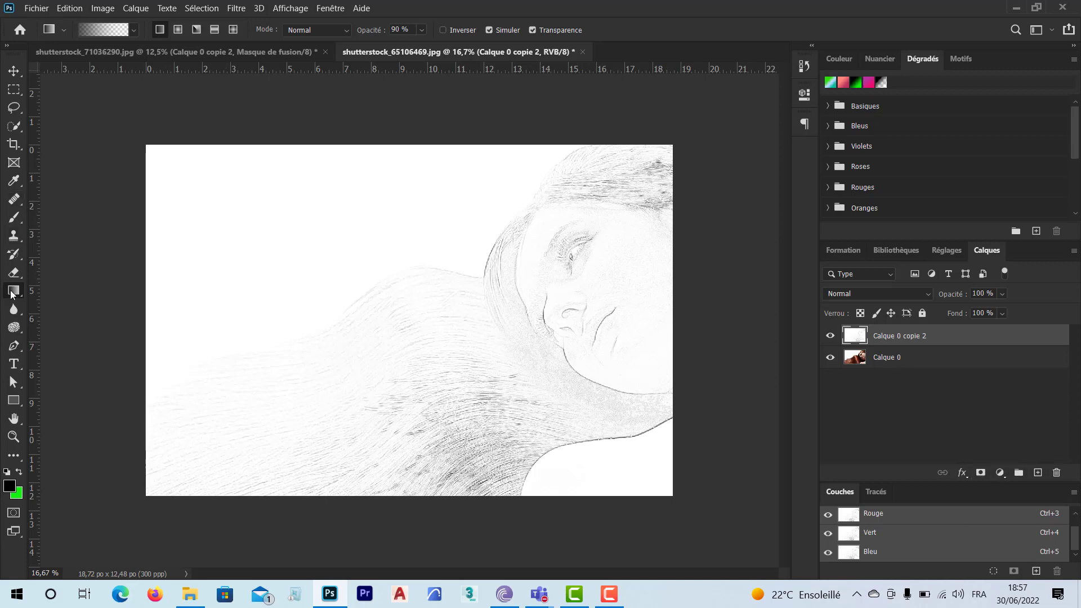
{"action": "left_click", "coordinate": [981, 472]}
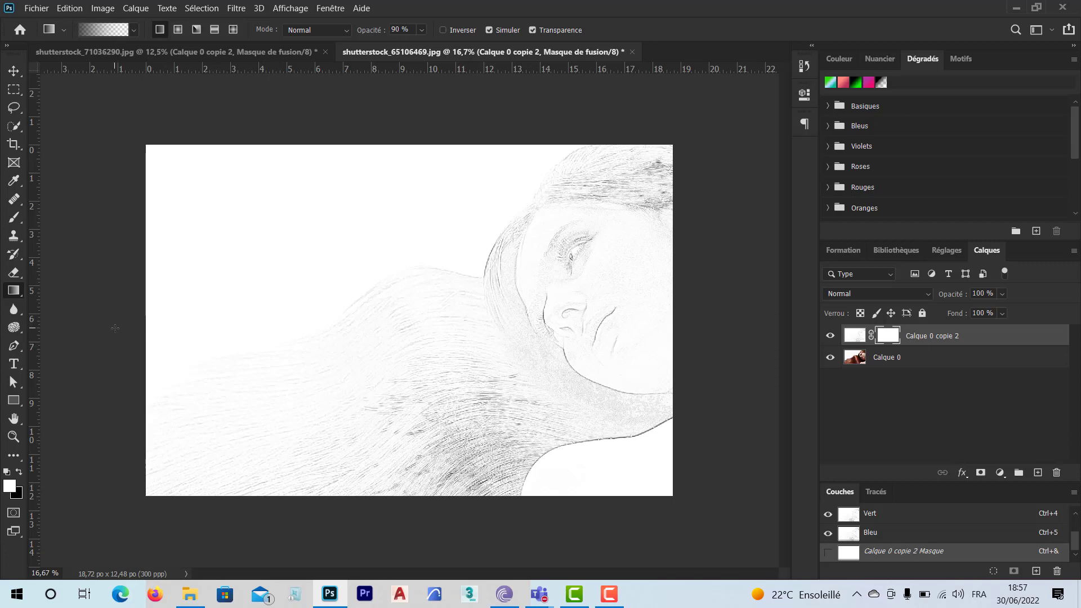
{"action": "left_click_drag", "start_coordinate": [146, 299], "coordinate": [464, 310]}
{"action": "left_click_drag", "start_coordinate": [91, 261], "coordinate": [622, 301]}
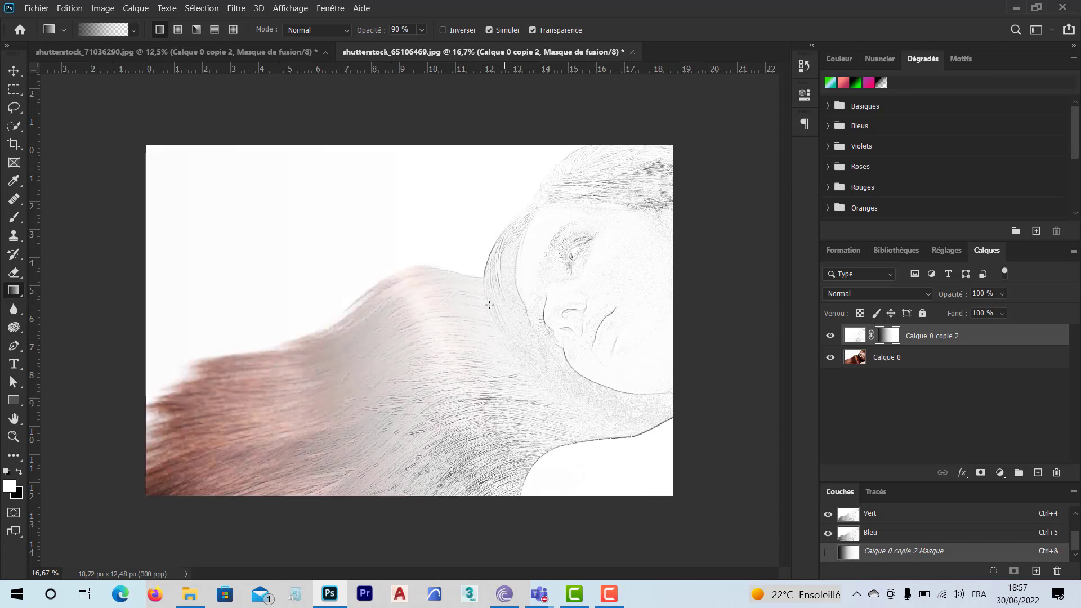
{"action": "mouse_move", "coordinate": [436, 301]}
{"action": "left_mouse_down"}
{"action": "mouse_move", "coordinate": [498, 304]}
{"action": "mouse_move", "coordinate": [434, 303]}
{"action": "left_mouse_up"}
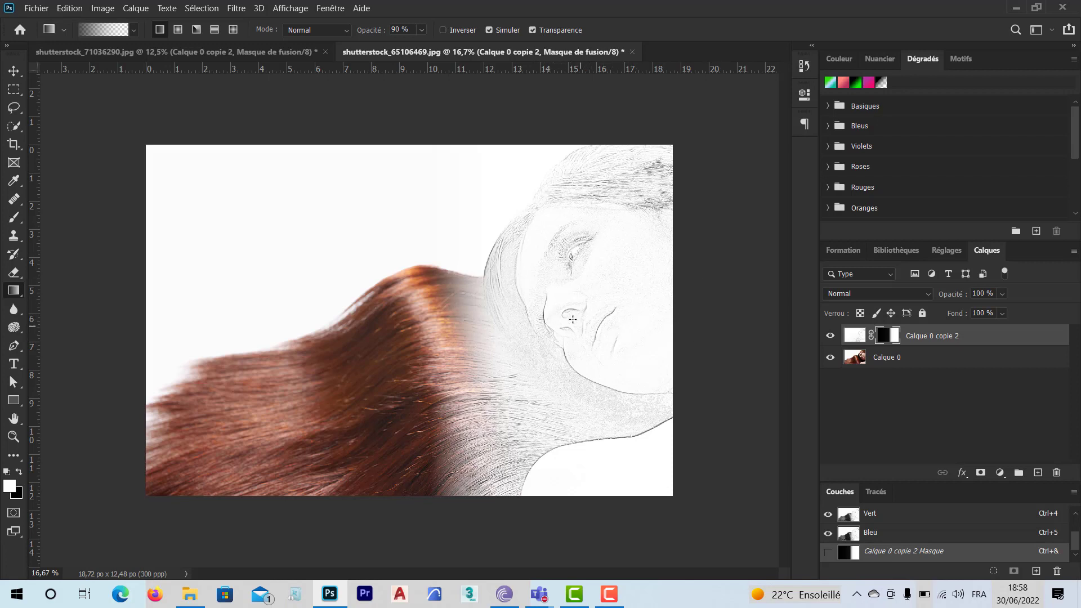
Compare with the hair result, then return to the tower render document.
{"action": "left_click", "coordinate": [259, 47]}
{"action": "left_click", "coordinate": [404, 52]}
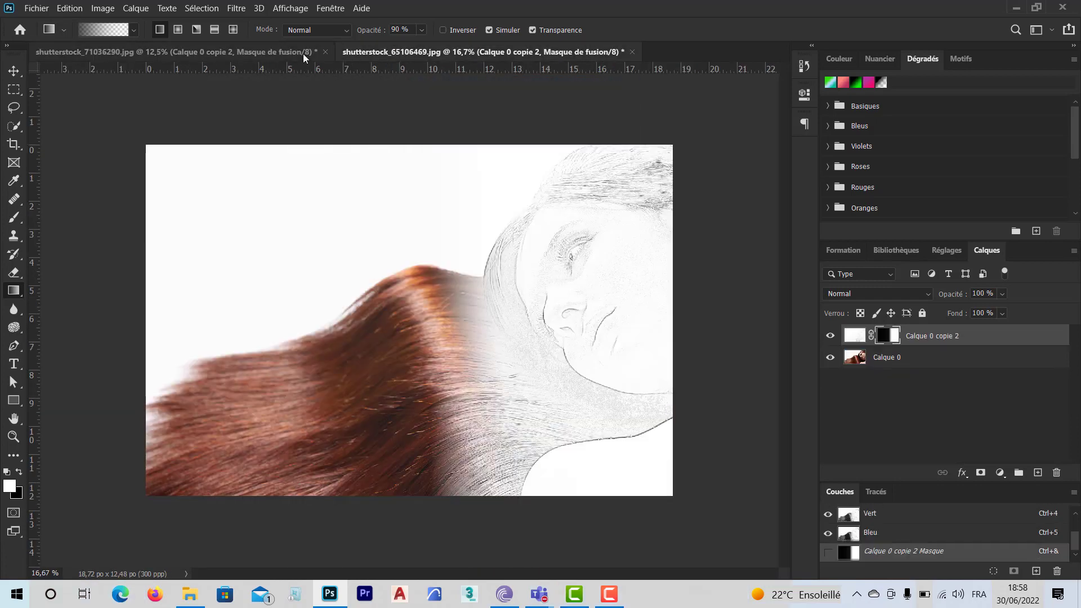
{"action": "left_click", "coordinate": [282, 51]}
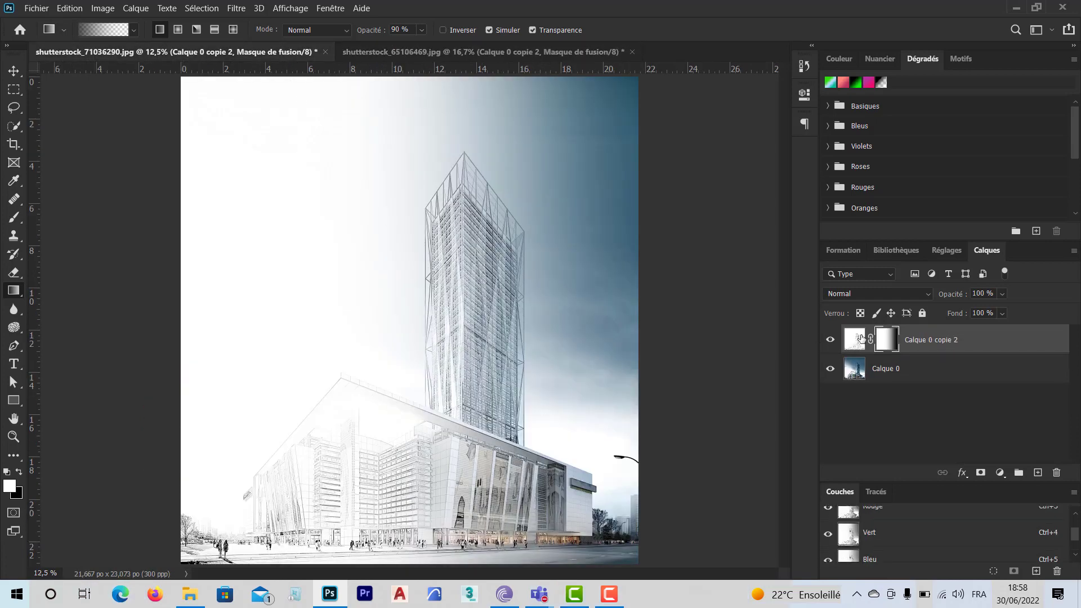
Redraw the tower mask's gradient so colour takes over from the tower onward, then switch to Camtasia.
{"action": "left_click_drag", "start_coordinate": [460, 351], "coordinate": [426, 348]}
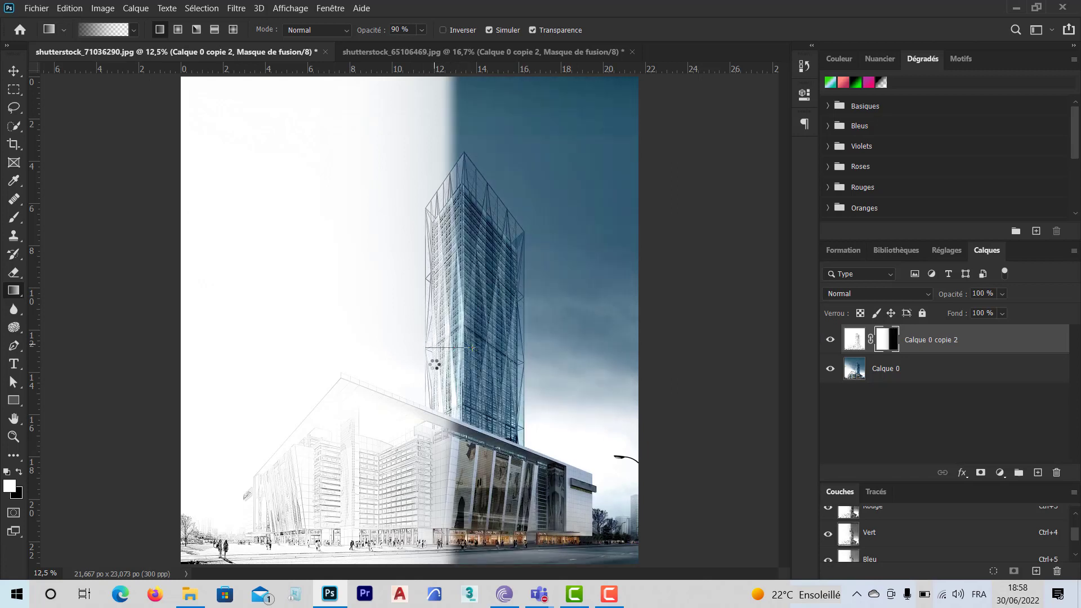
{"action": "left_click_drag", "start_coordinate": [505, 350], "coordinate": [413, 352]}
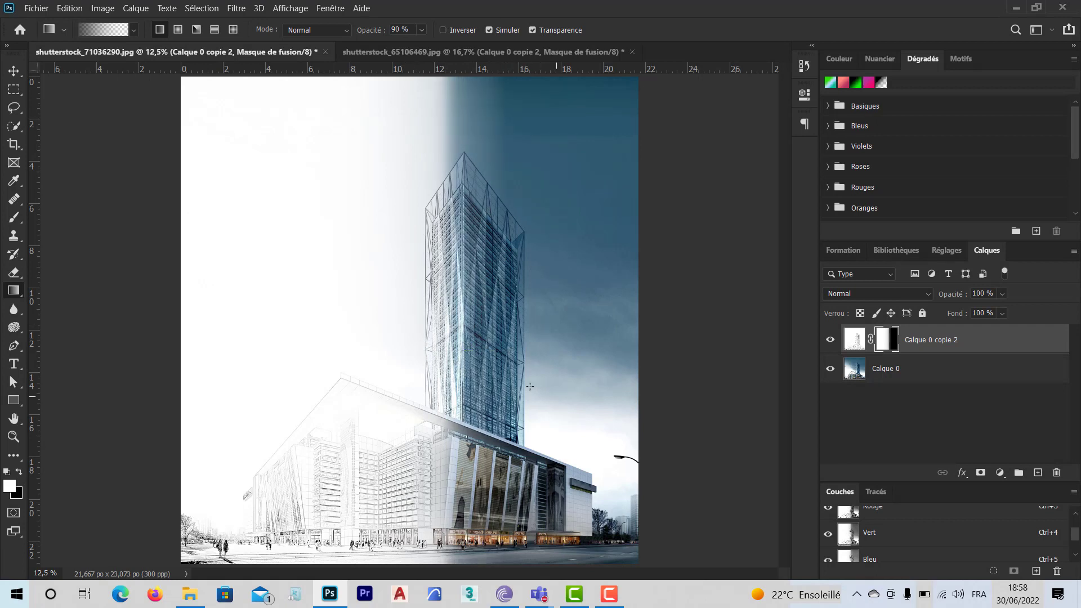
{"action": "left_click_drag", "start_coordinate": [535, 377], "coordinate": [372, 373]}
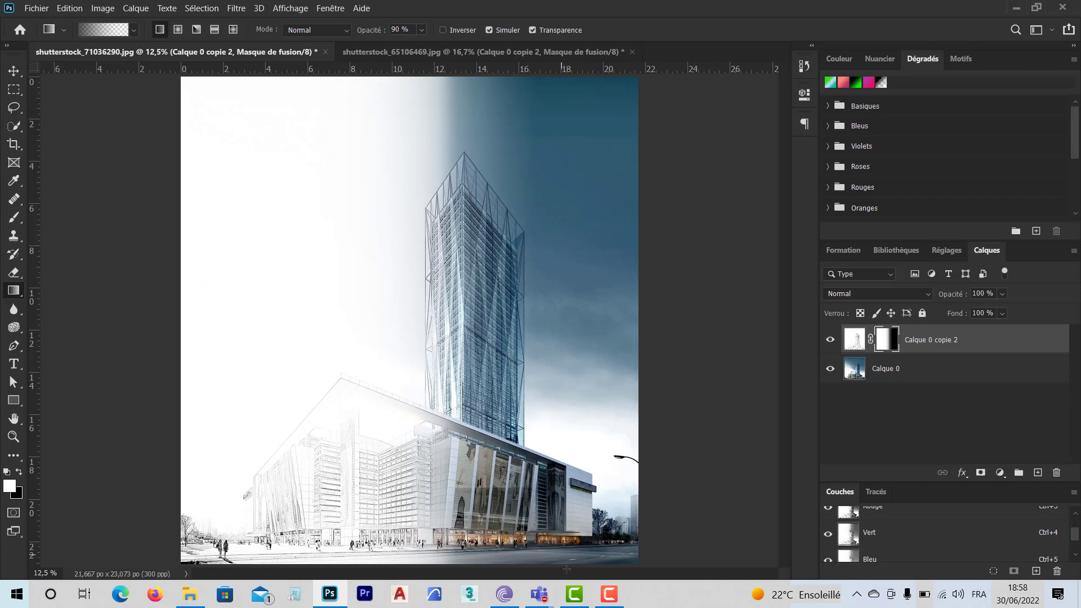
{"action": "left_click", "coordinate": [574, 594]}
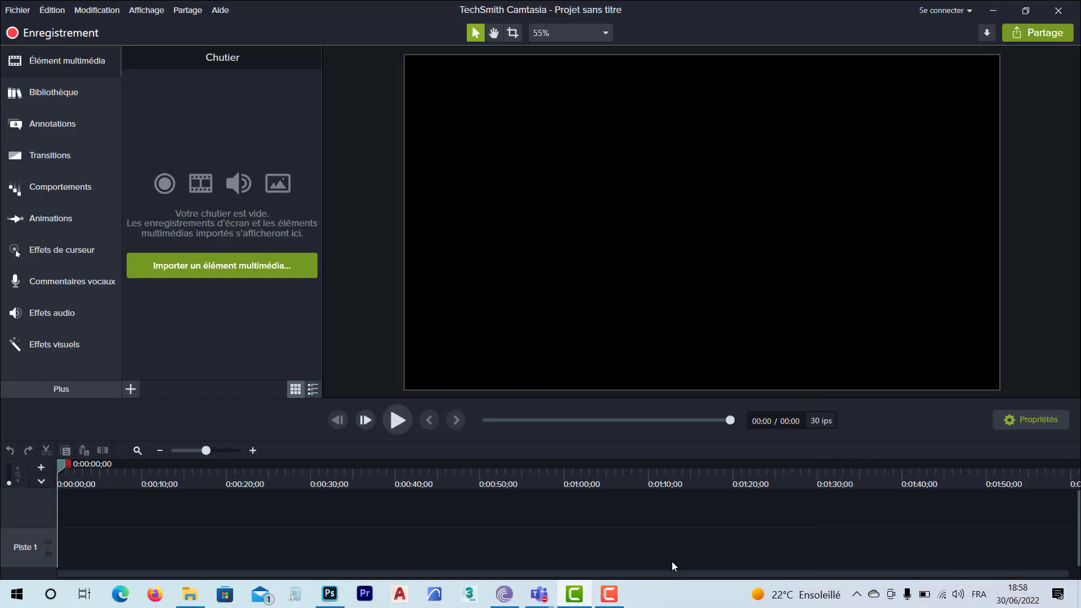